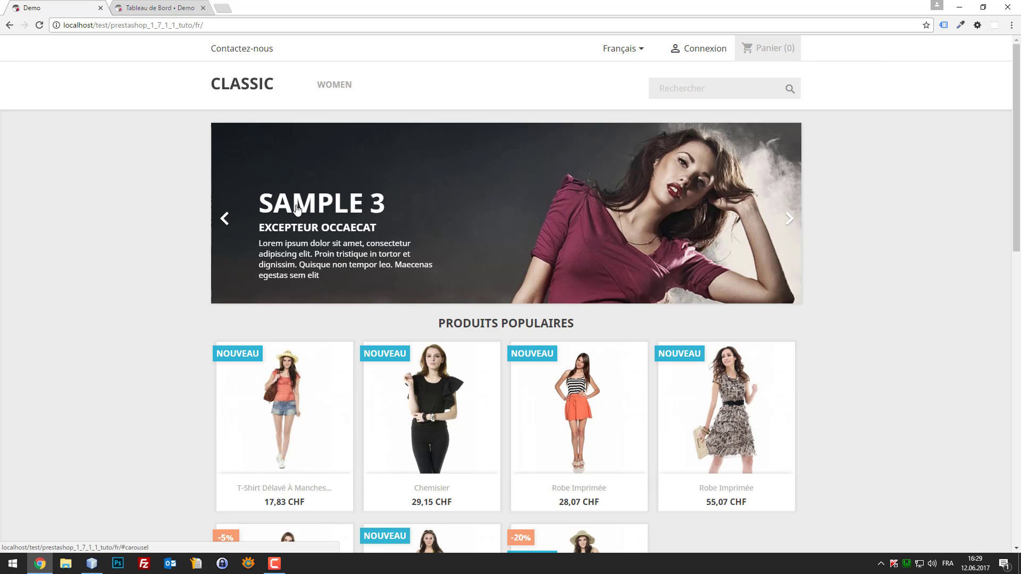
Step: Look over the storefront home page's slider and its popular product thumbnails
scroll(193, 212, "down", 2)
scroll(192, 211, "down", 1)
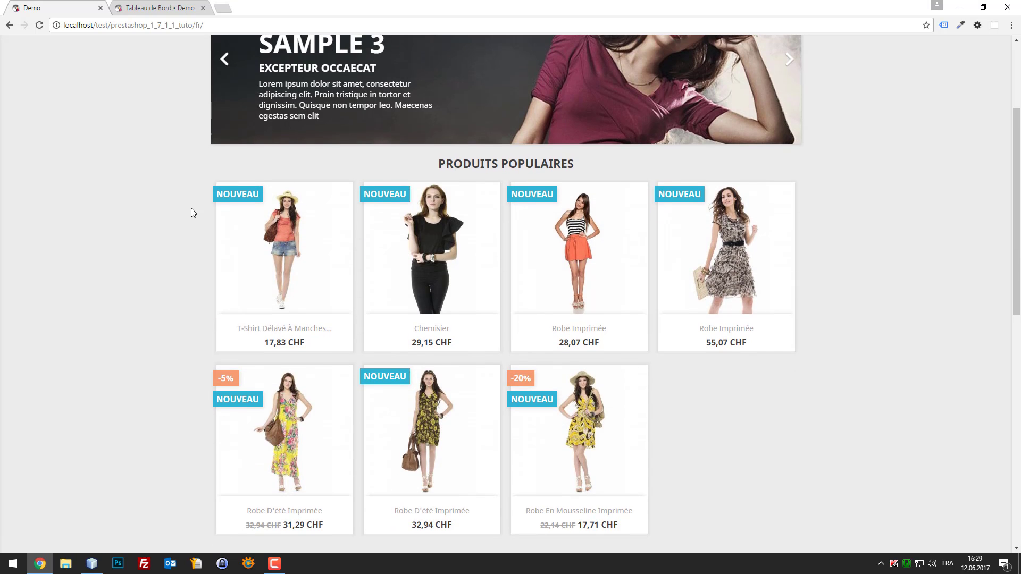
scroll(866, 220, "up", 3)
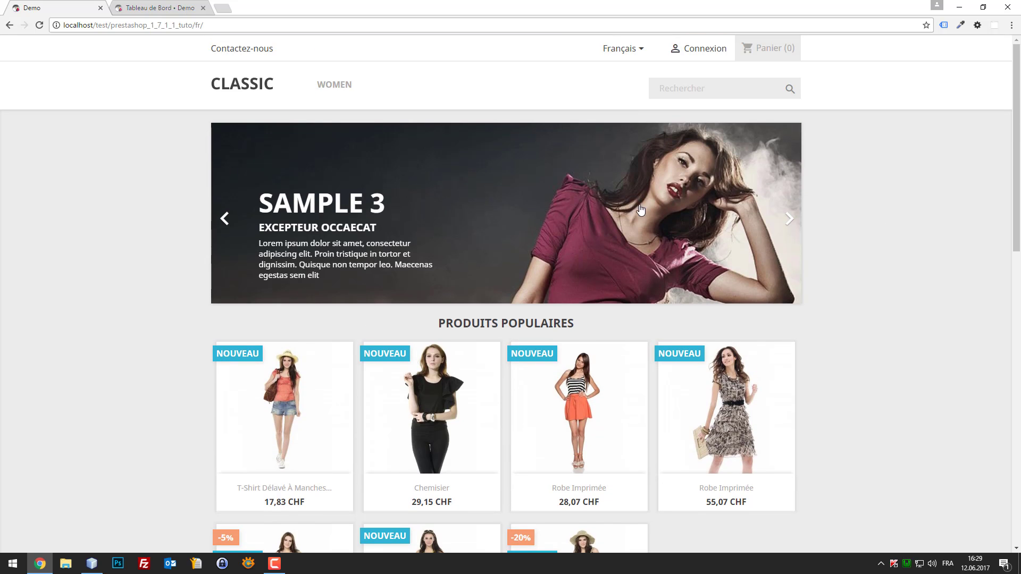
scroll(659, 255, "down", 3)
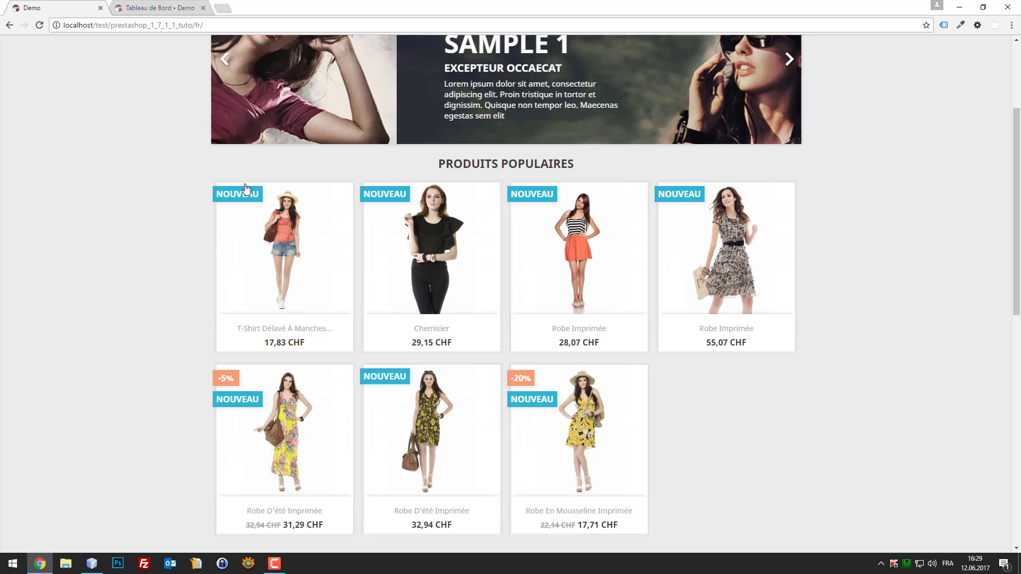
scroll(898, 291, "down", 2)
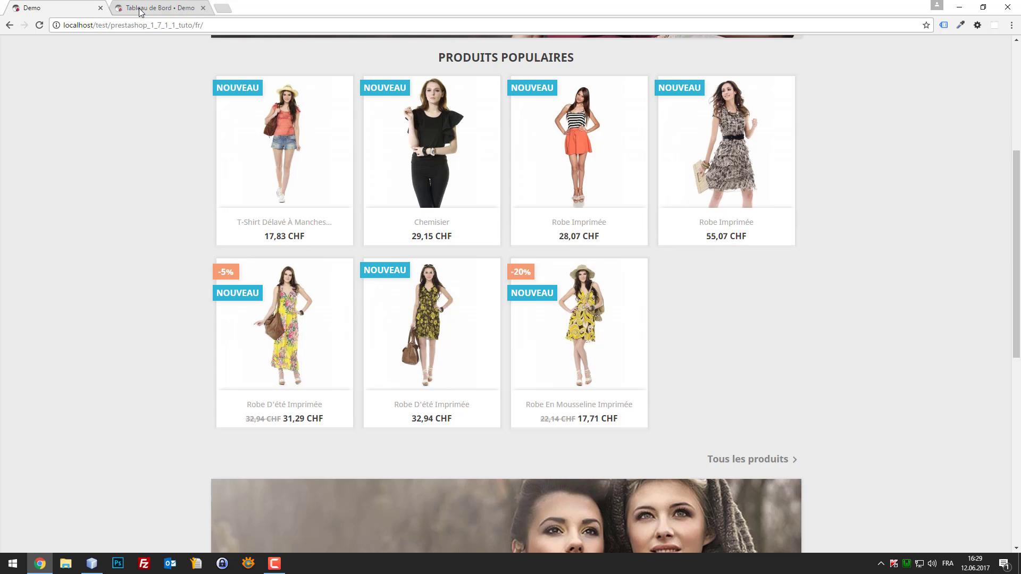
left_click(119, 9)
left_click(76, 6)
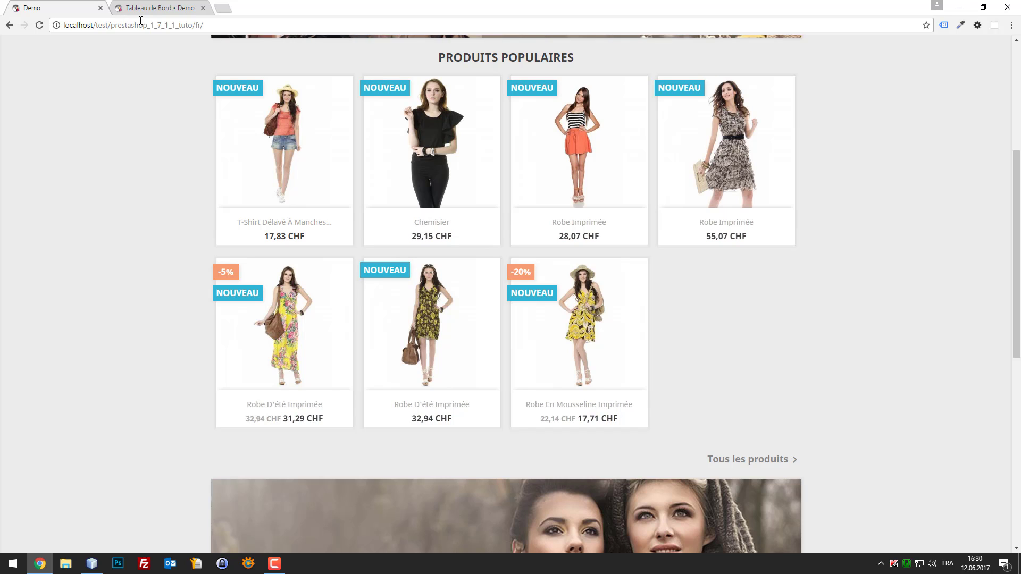
mouse_move(493, 88)
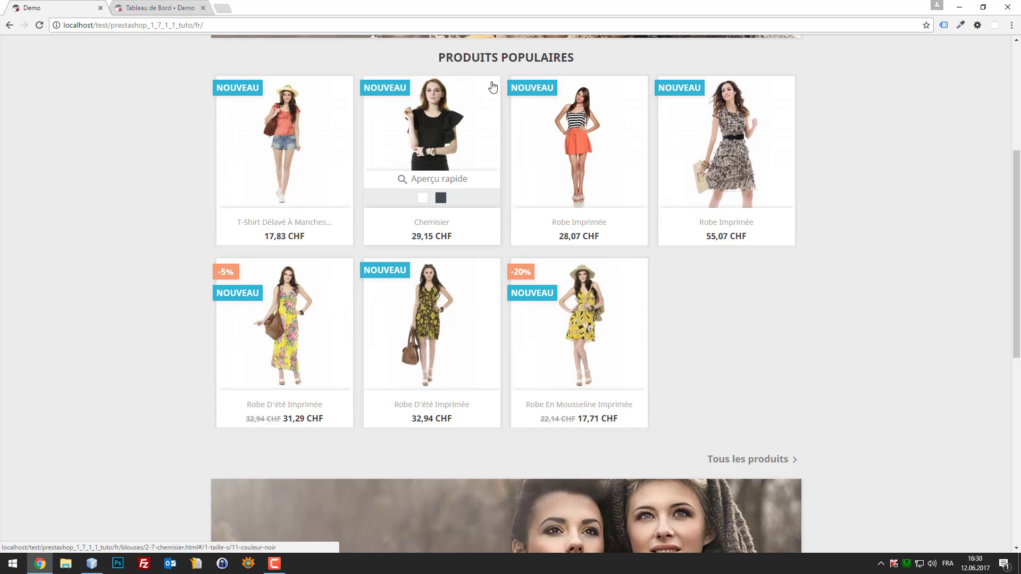
Step: Open the browser's developer tools and inspect the first T-shirt's thumbnail image
key("F12")
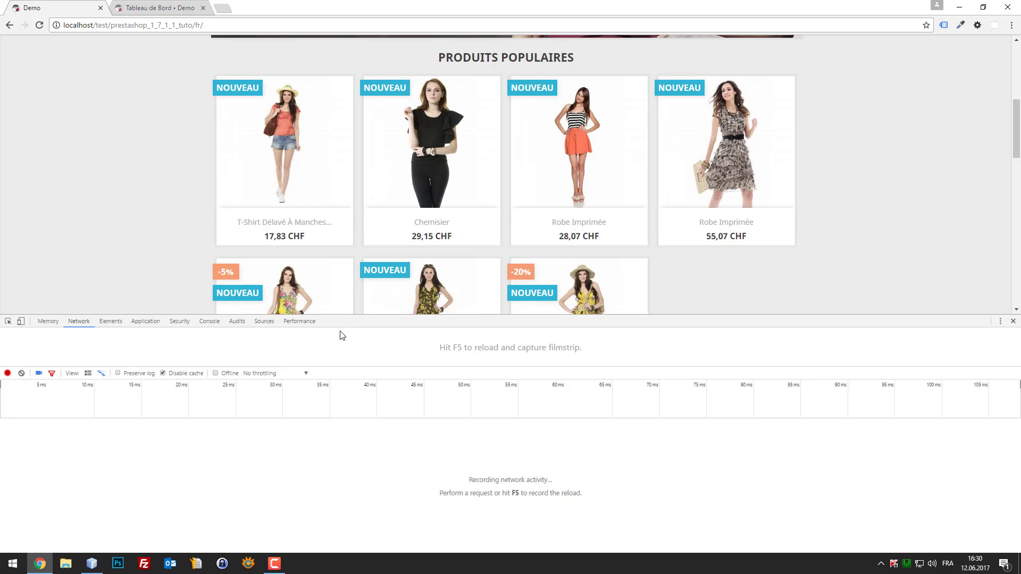
left_click_drag(348, 315, 355, 379)
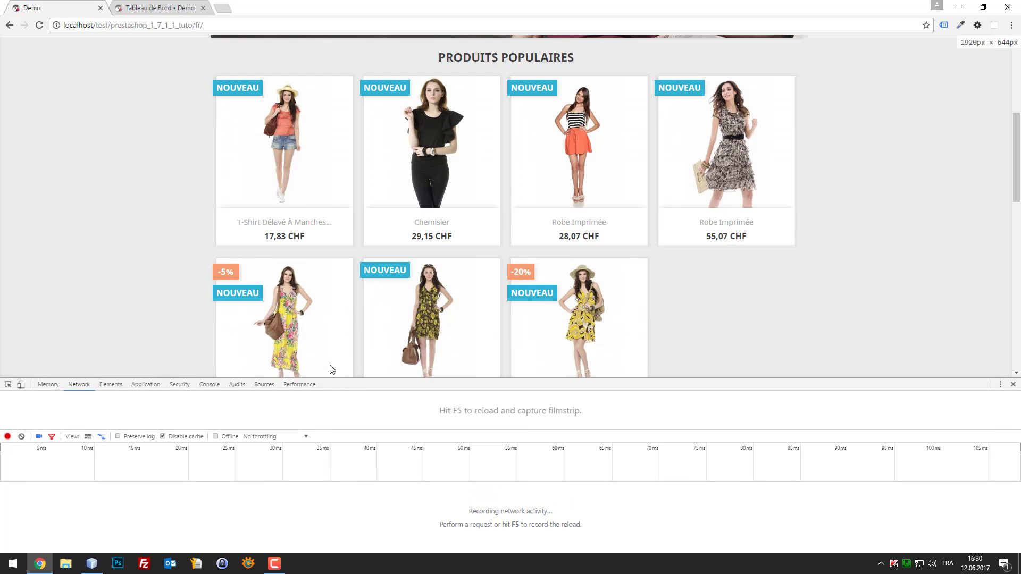
mouse_move(330, 367)
key("F12")
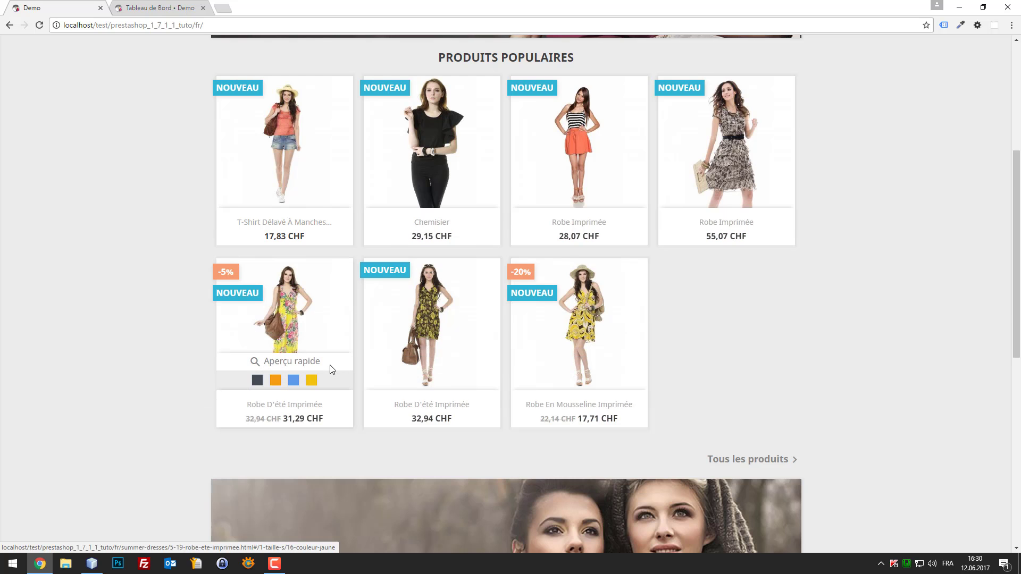
key("F12")
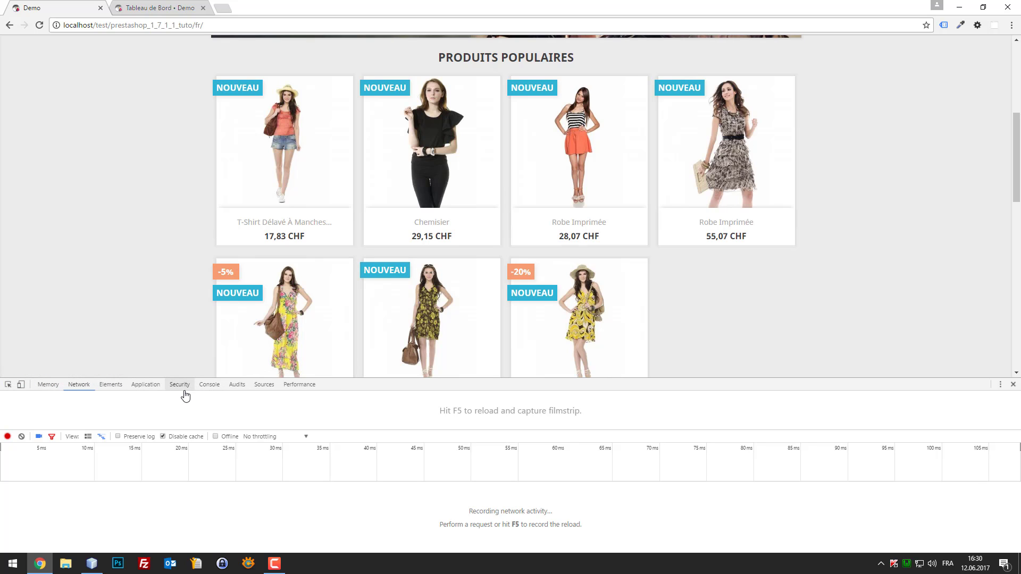
left_click(8, 385)
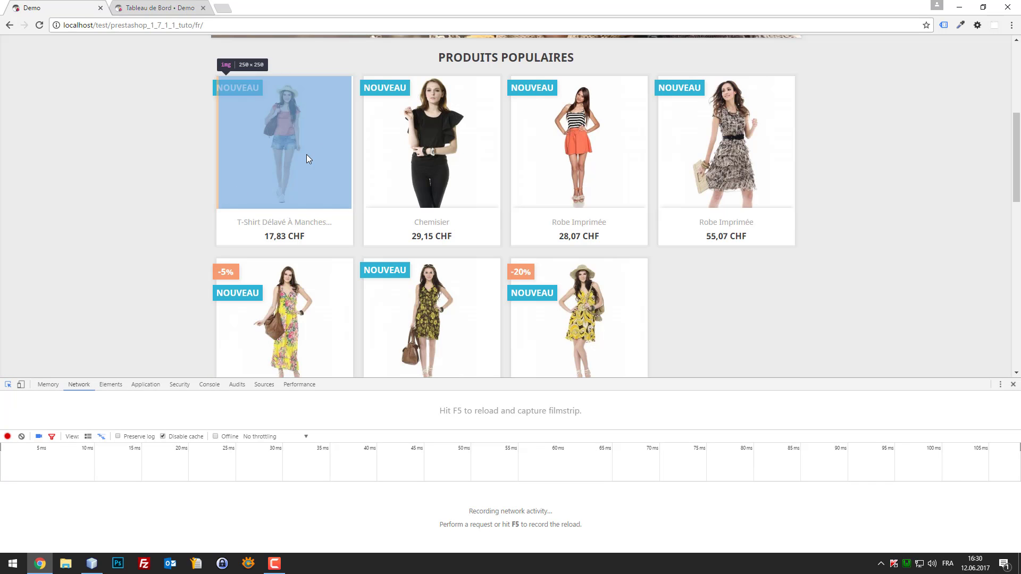
left_click(306, 154)
mouse_move(341, 469)
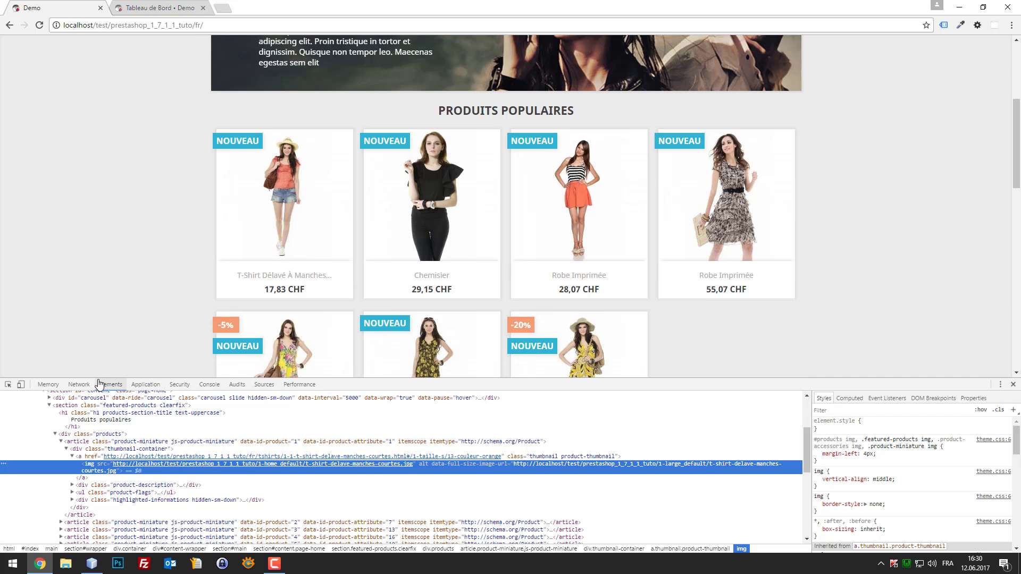
Step: Record the storefront page's network requests by reloading it with the network monitor open
left_click(78, 385)
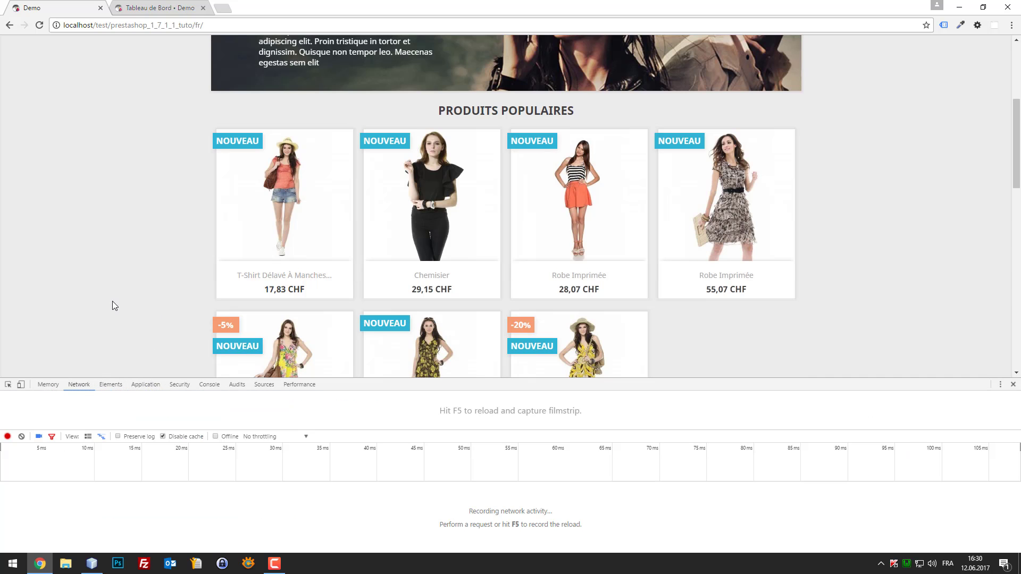
key("F5")
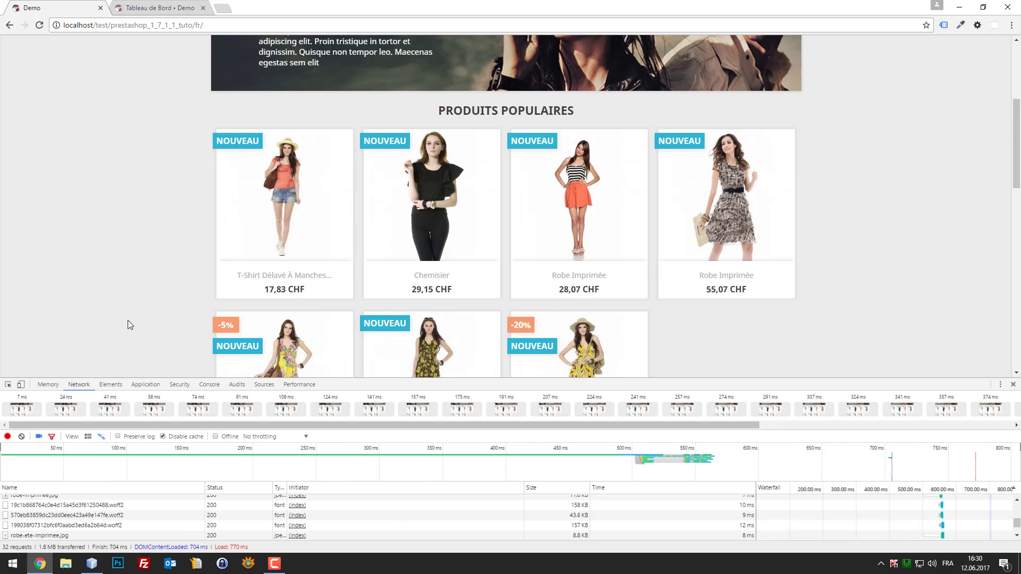
key("F5")
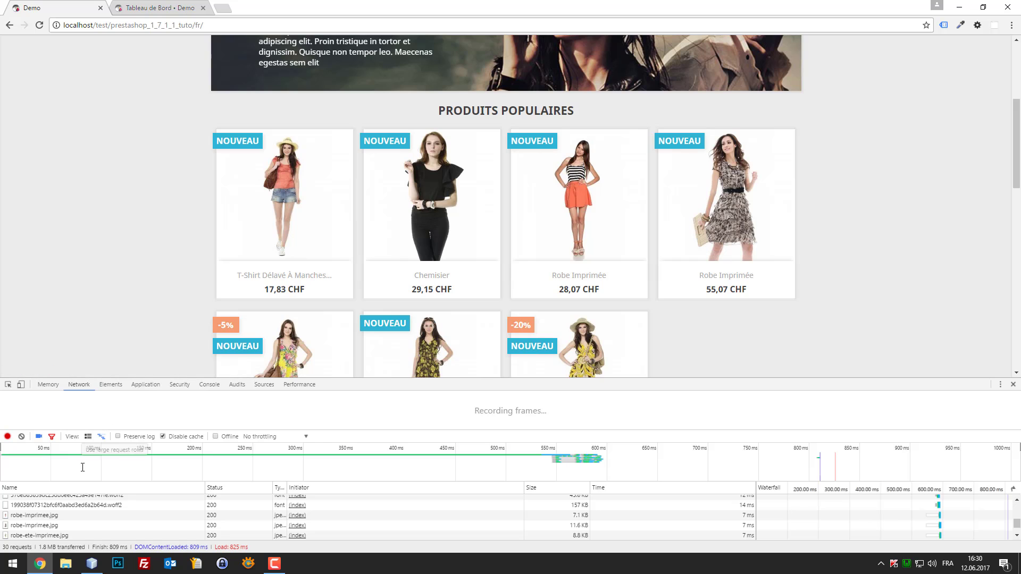
key("ctrl+f")
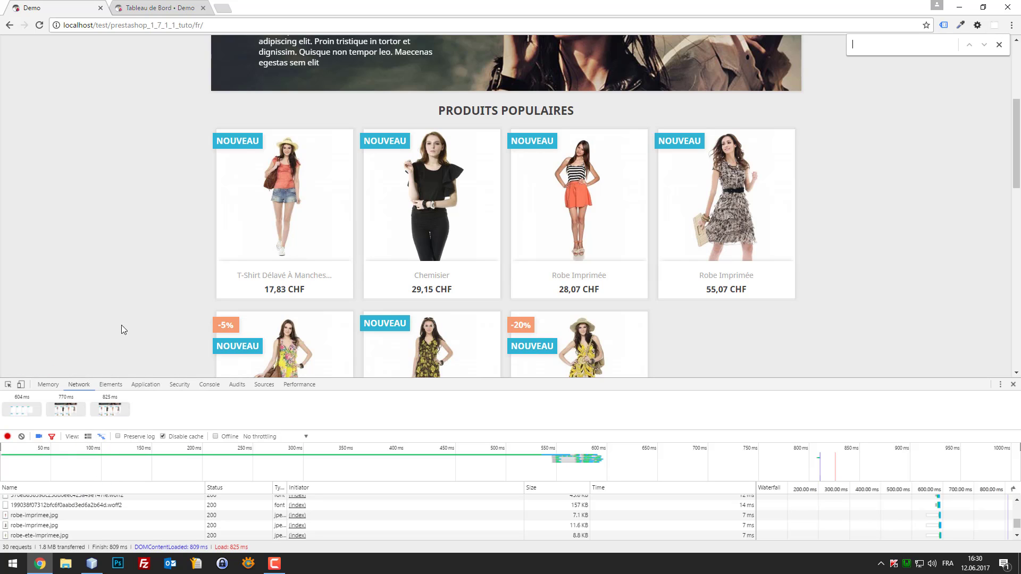
Step: Inspect the T-shirt thumbnail and copy "-shirt-delave-manches-courtes" from its image source address
left_click(8, 384)
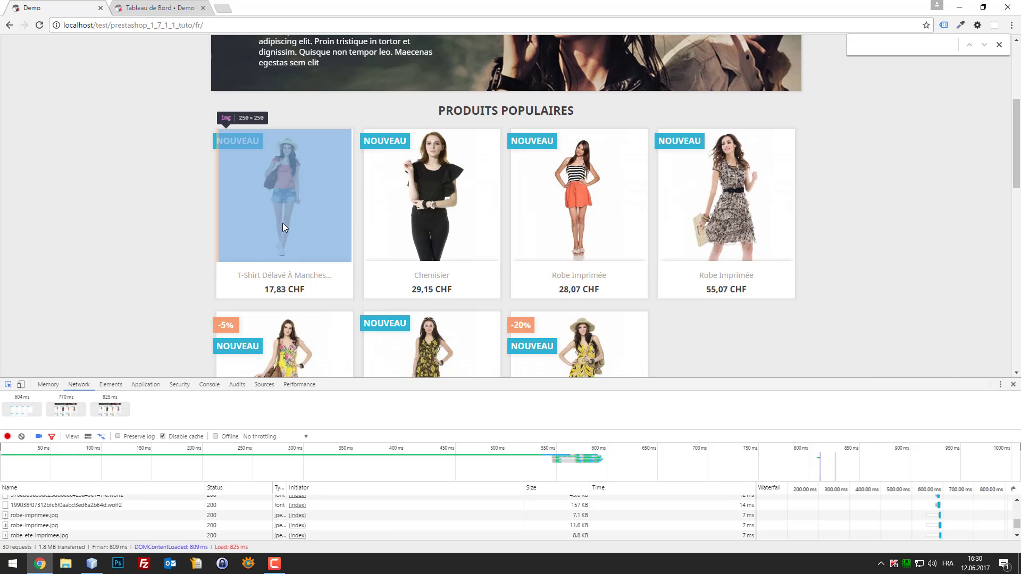
left_click(283, 222)
double_click(333, 464)
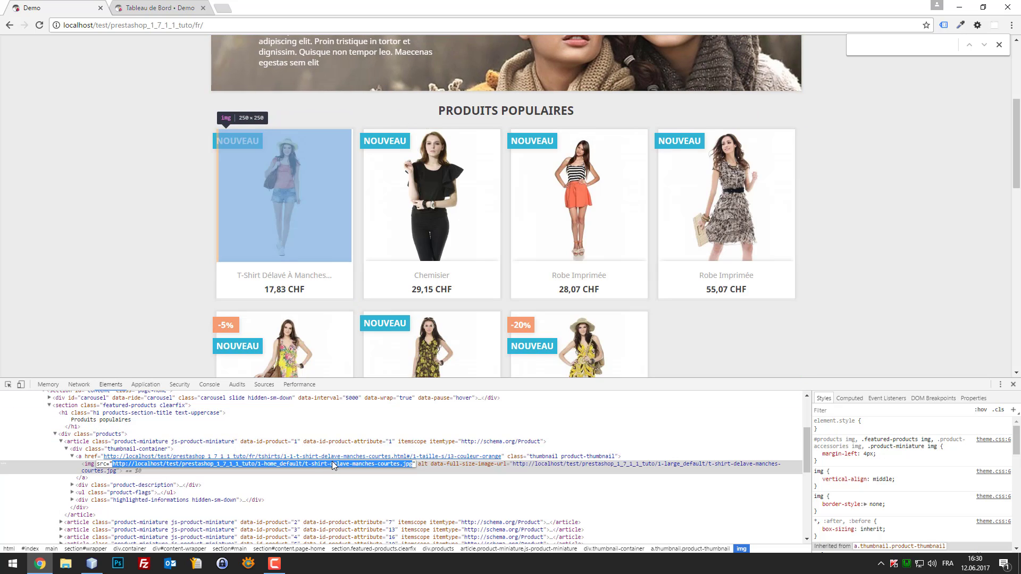
left_click(333, 463)
left_click_drag(308, 464, 401, 464)
key("ctrl+c")
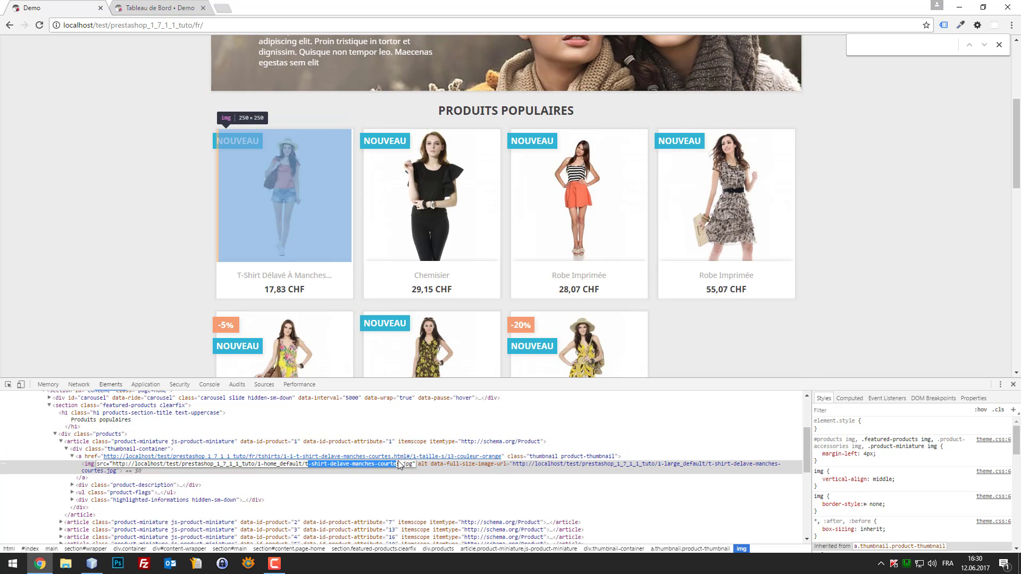
Step: Search the recorded network requests for the copied T-shirt image file name
key("F5")
left_click(79, 384)
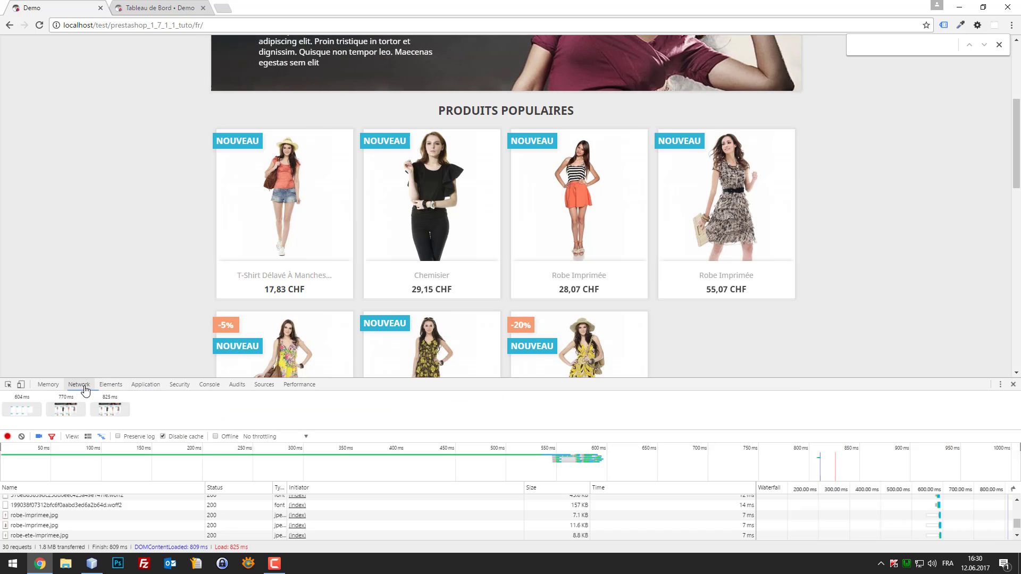
key("ctrl+f")
key("ctrl+v")
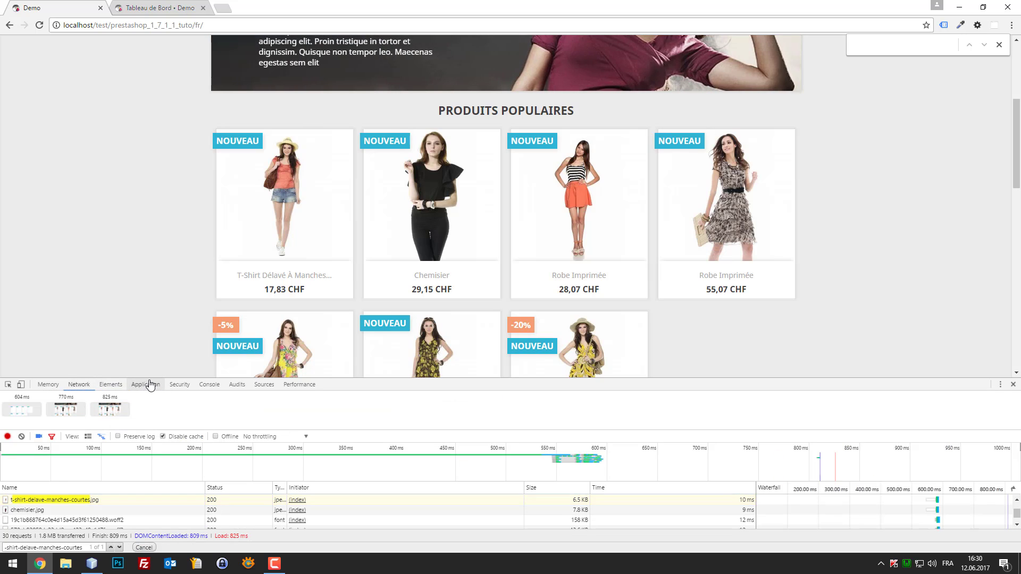
Step: Enlarge the developer tools and reload the page twice to check the T-shirt image's file size and load time
left_click_drag(155, 377, 167, 304)
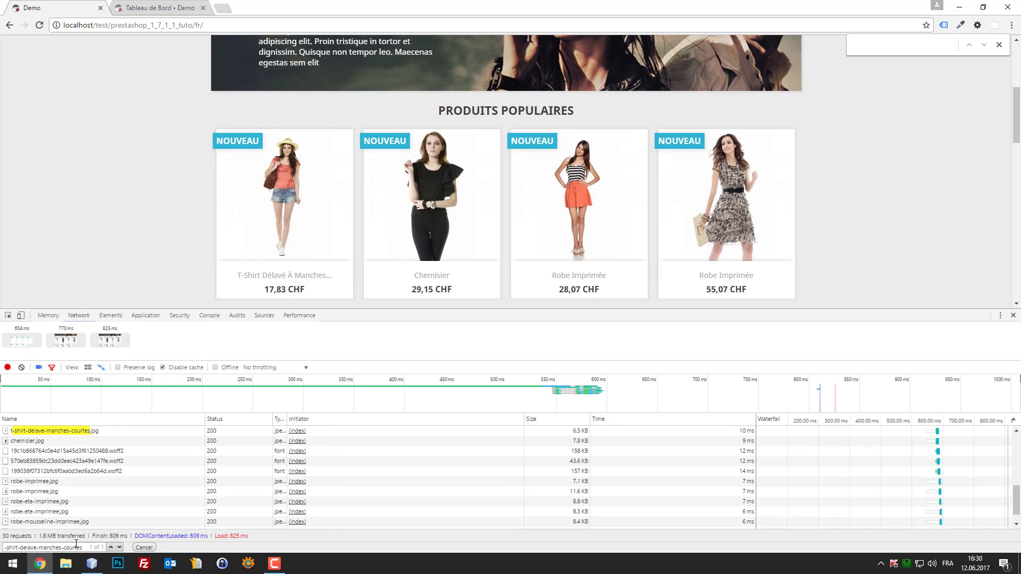
left_click_drag(83, 548, 56, 548)
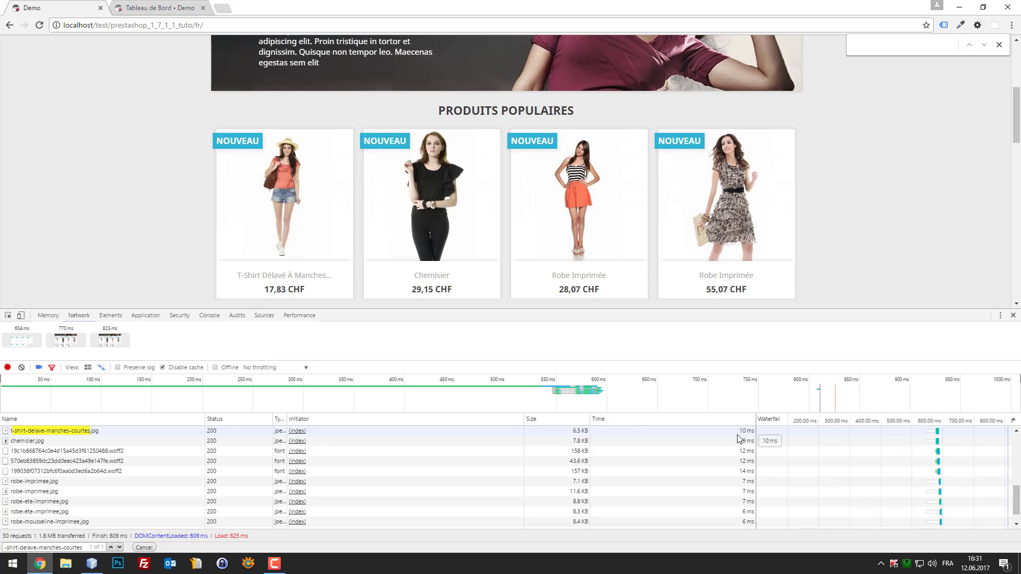
key("F5")
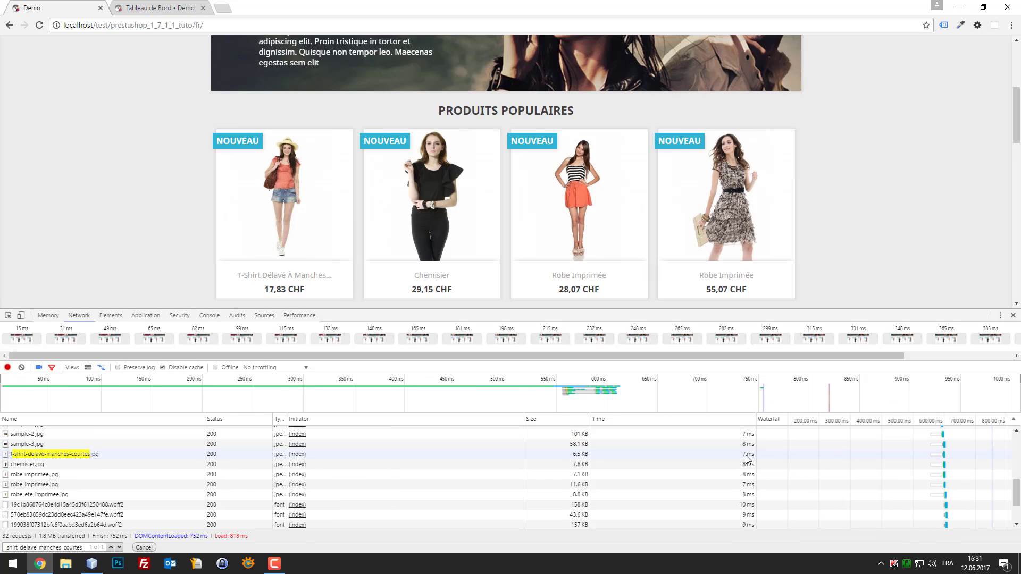
key("F5")
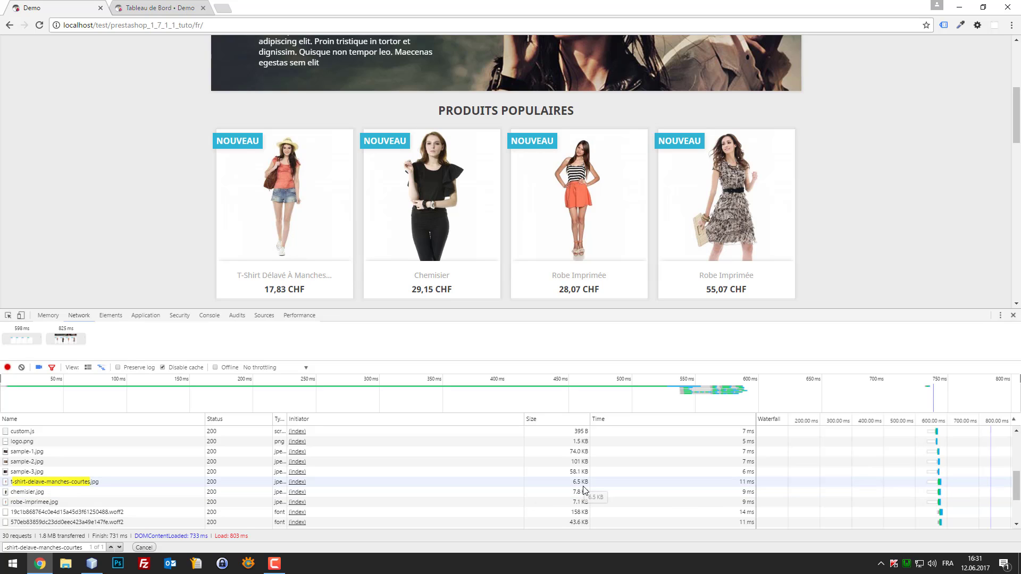
Step: Switch to the PrestaShop back office and open the Images settings under Apparence
left_click(155, 14)
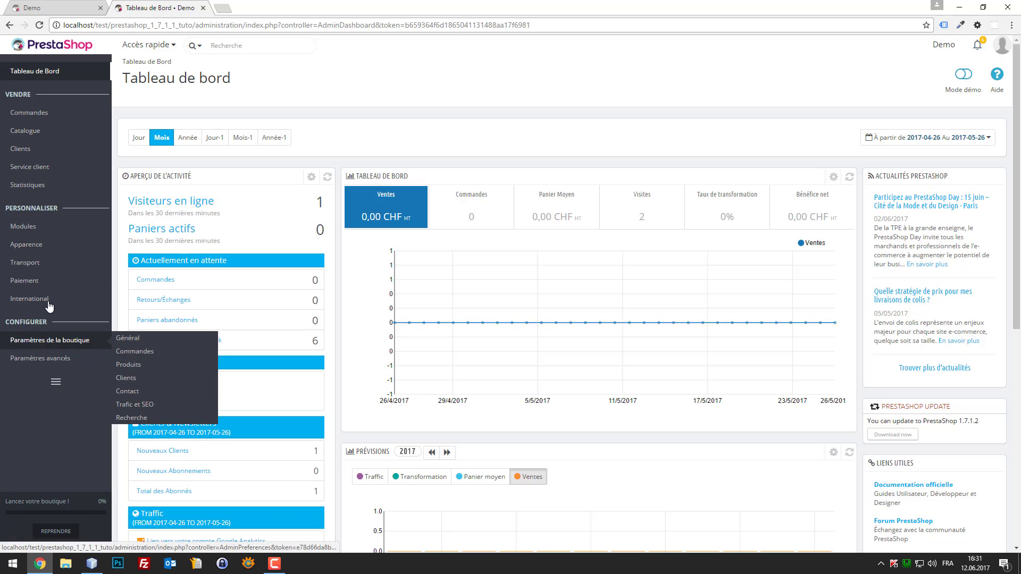
mouse_move(51, 287)
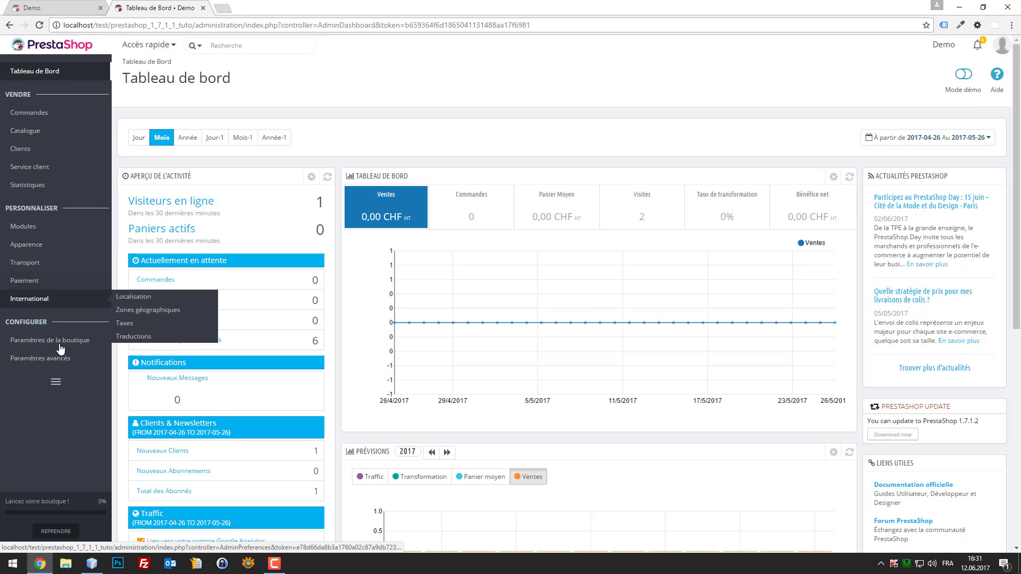
mouse_move(58, 342)
mouse_move(60, 247)
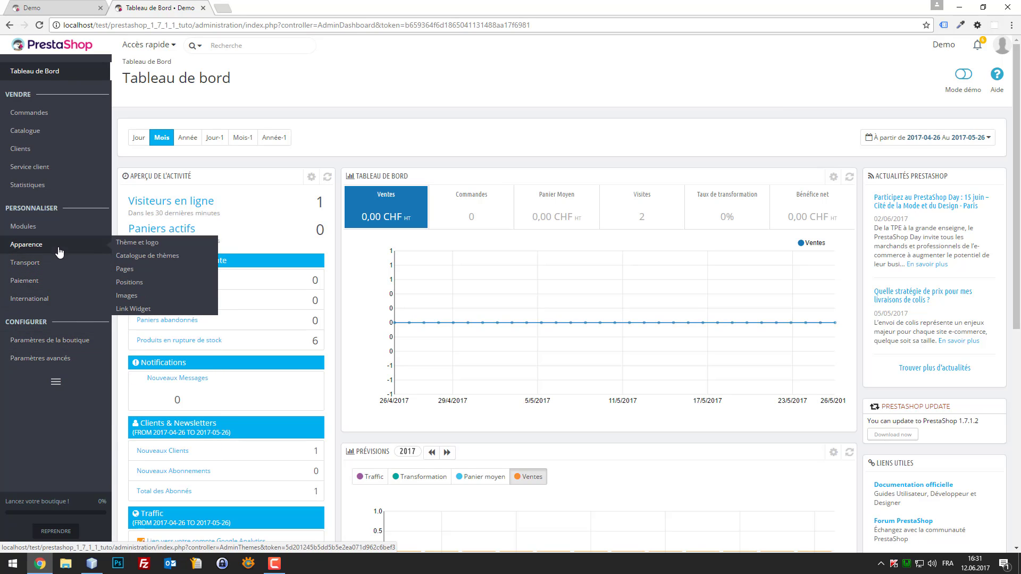
left_click(143, 297)
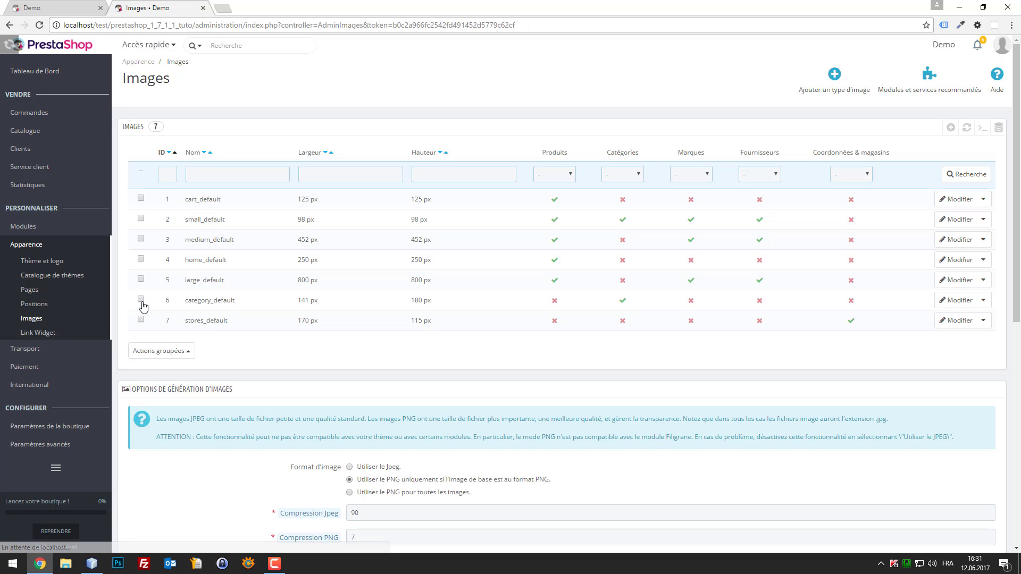
Step: Review the image type list and the image generation options, especially the selected image format
scroll(442, 311, "down", 3)
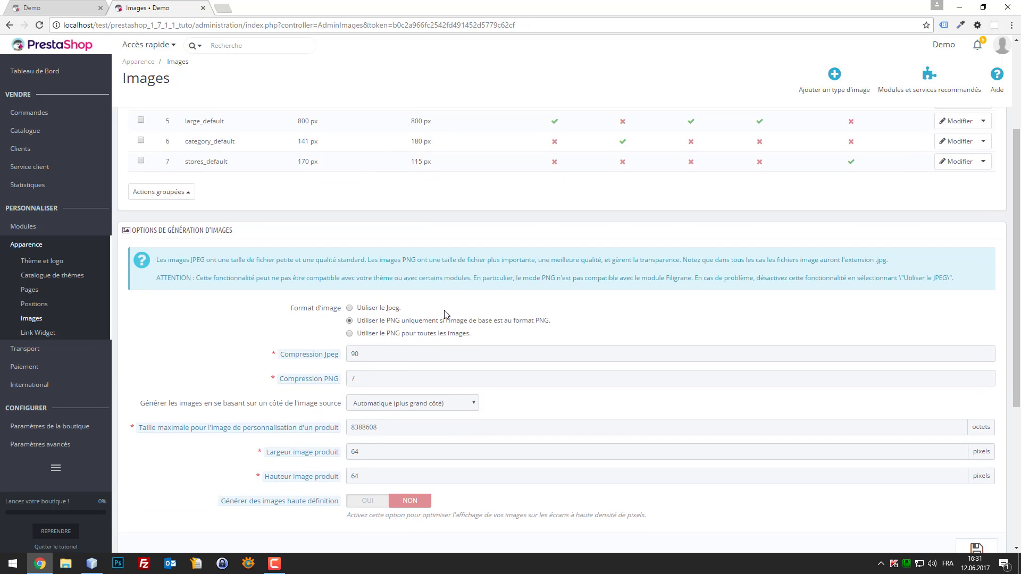
scroll(468, 307, "up", 3)
scroll(468, 307, "down", 4)
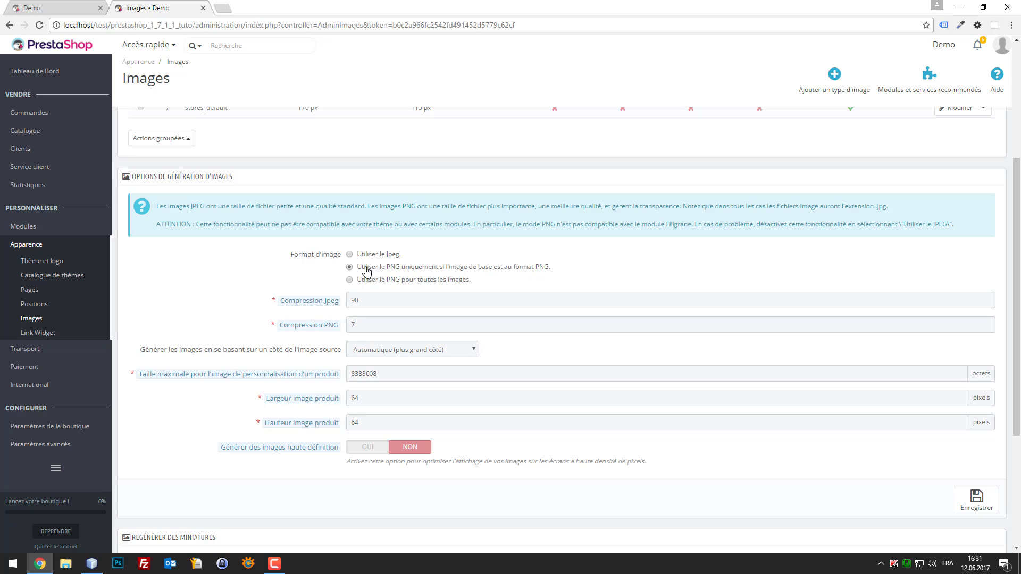
left_click_drag(544, 268, 361, 273)
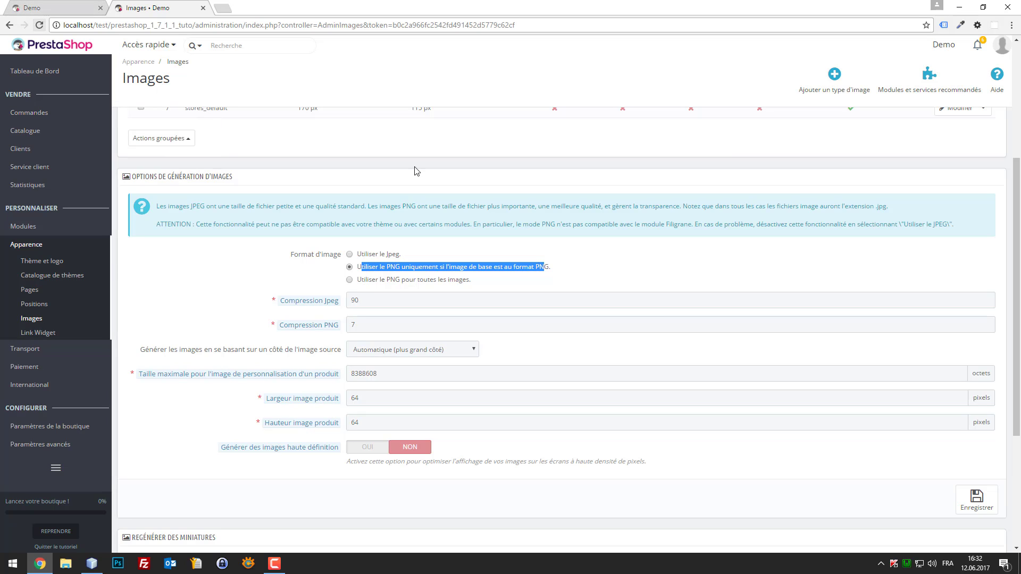
left_click(562, 261)
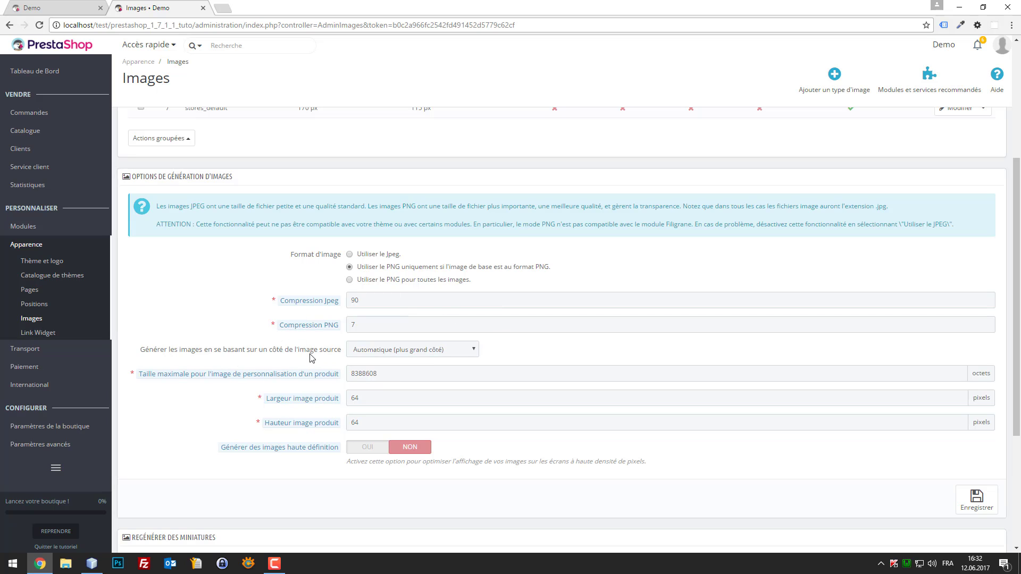
Step: Set the JPEG compression to 10 in the image generation options and save the settings
mouse_move(318, 301)
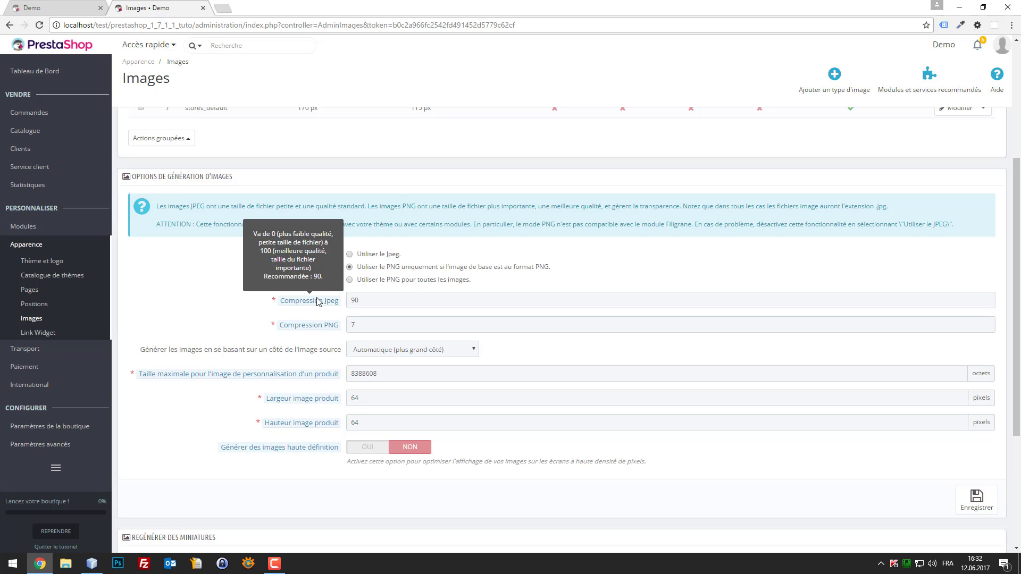
double_click(357, 301)
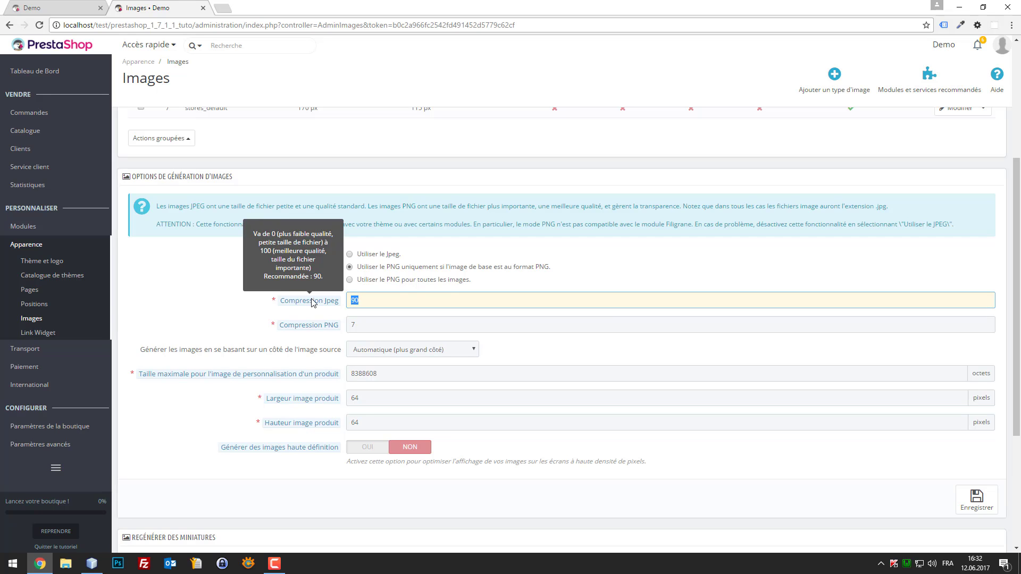
left_click(349, 301)
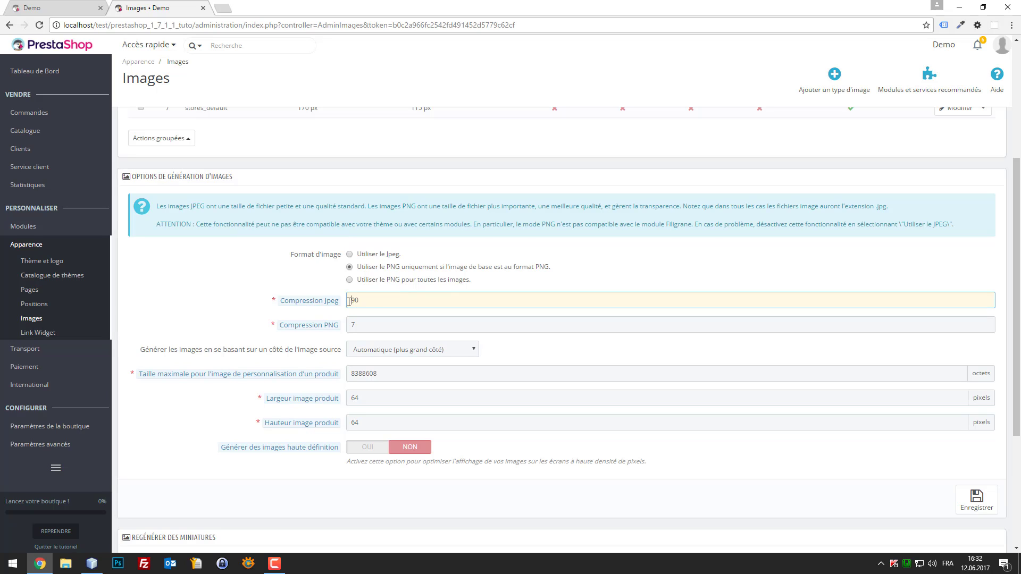
left_click_drag(371, 303, 348, 302)
type("10")
left_click(976, 500)
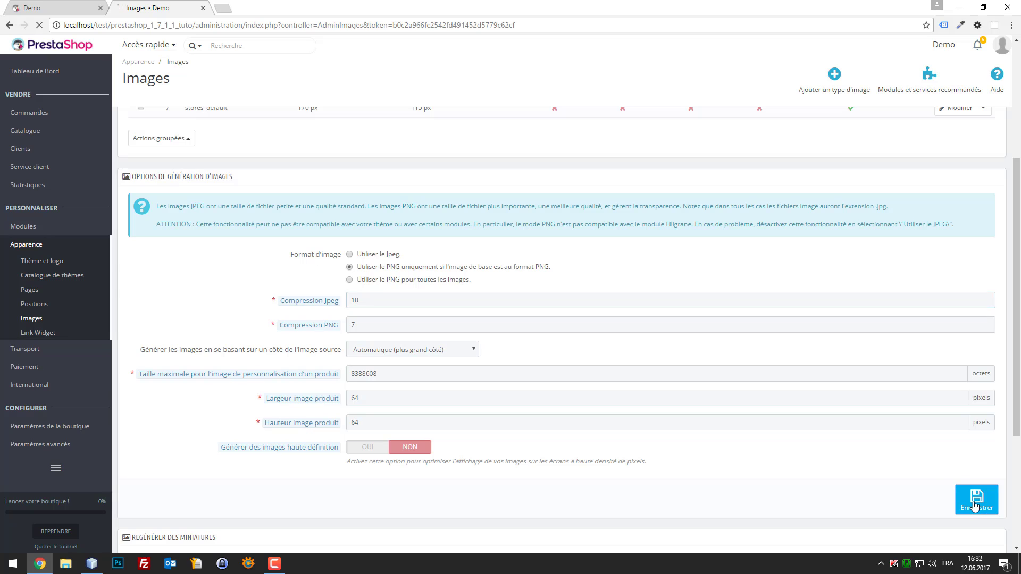
Step: Regenerate the thumbnails for Produits in all formats, erasing the previous images, and confirm the operation
scroll(842, 353, "down", 5)
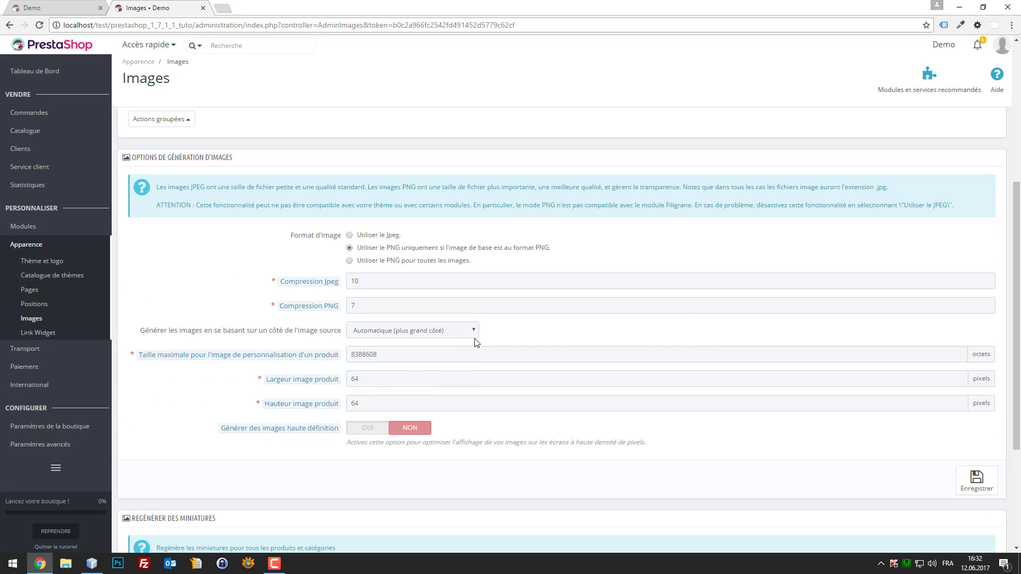
scroll(420, 371, "down", 1)
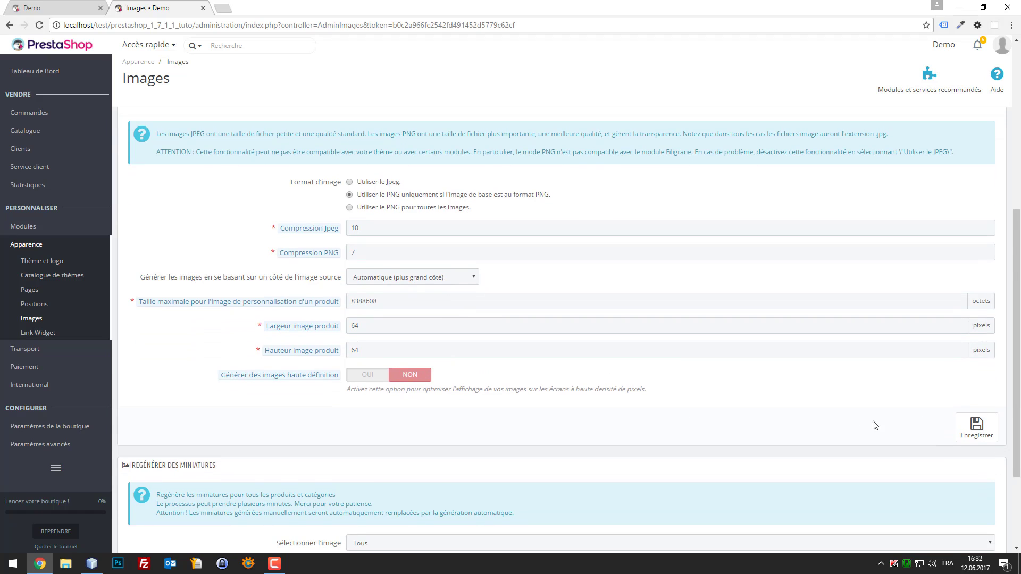
scroll(875, 424, "down", 3)
left_click(437, 417)
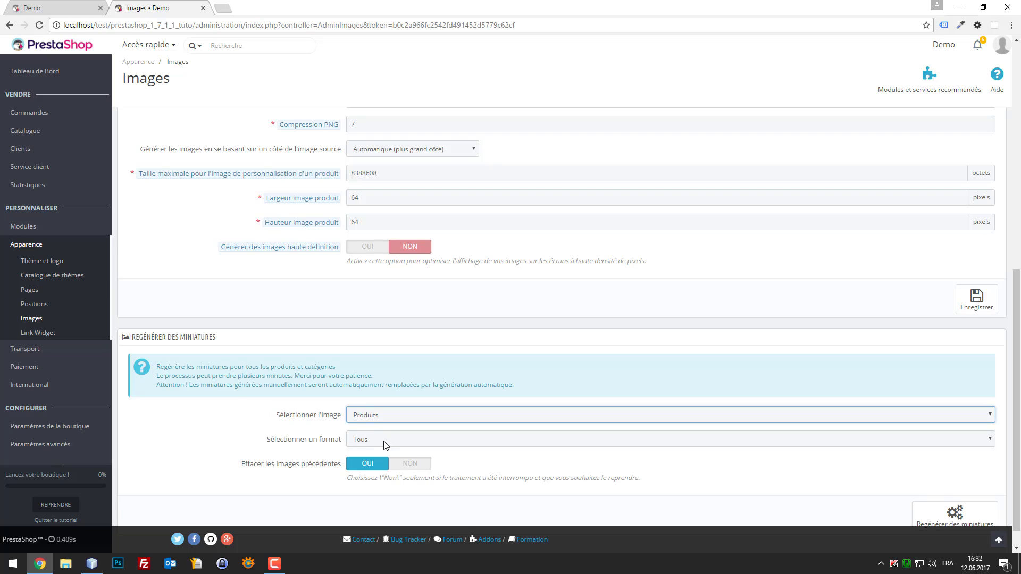
scroll(952, 478, "down", 1)
left_click(952, 490)
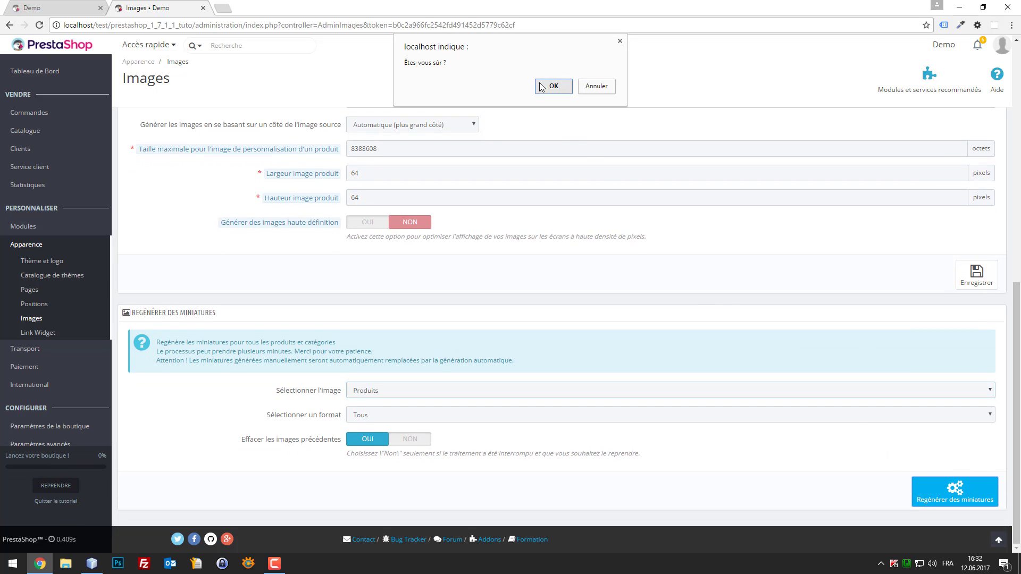
left_click(553, 87)
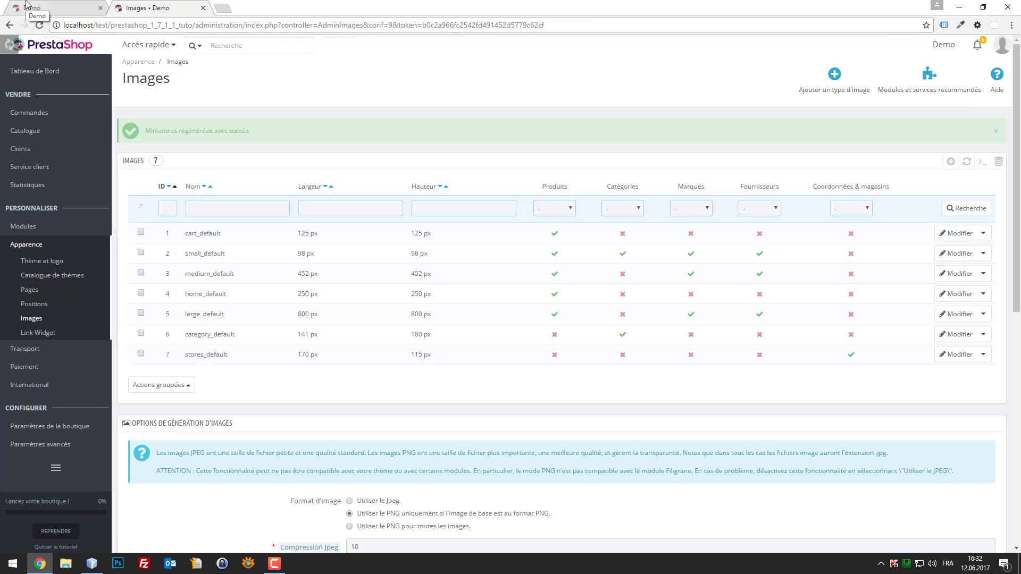
Step: Open a duplicate of the storefront page in a new browser tab and place it beside the original storefront tab
left_click(27, 5)
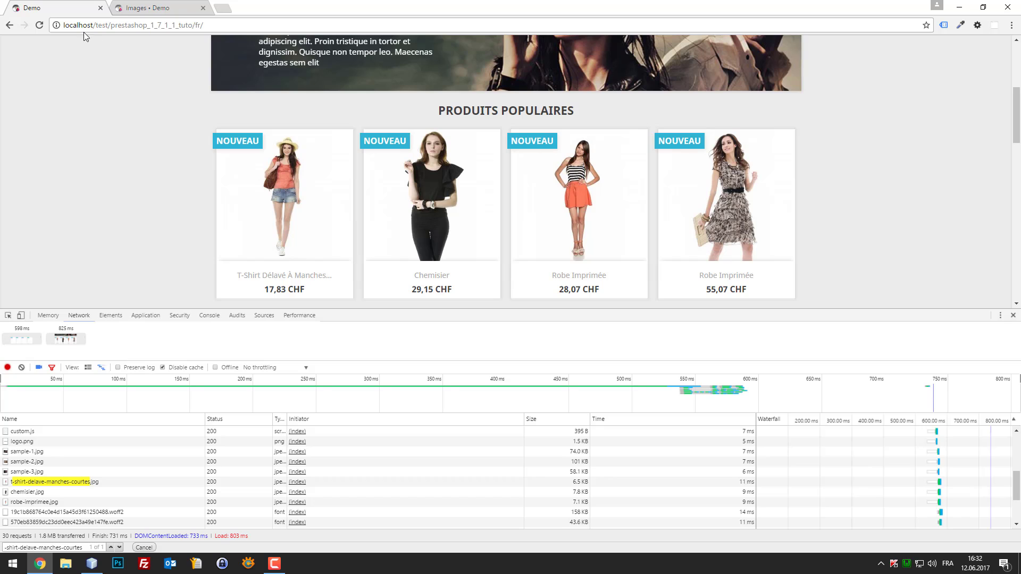
left_click(107, 23)
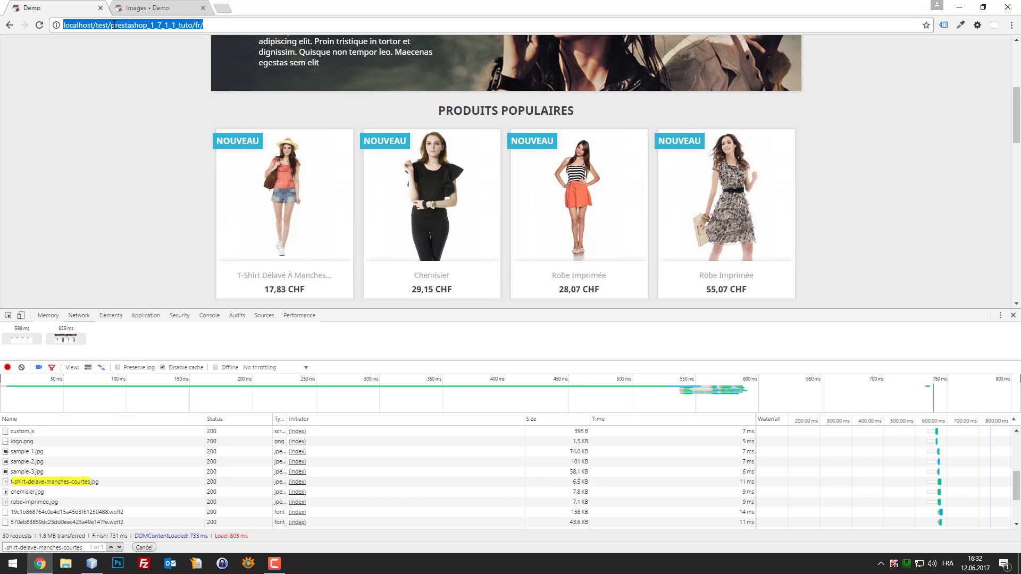
key("alt+Return")
left_click_drag(225, 5, 154, 7)
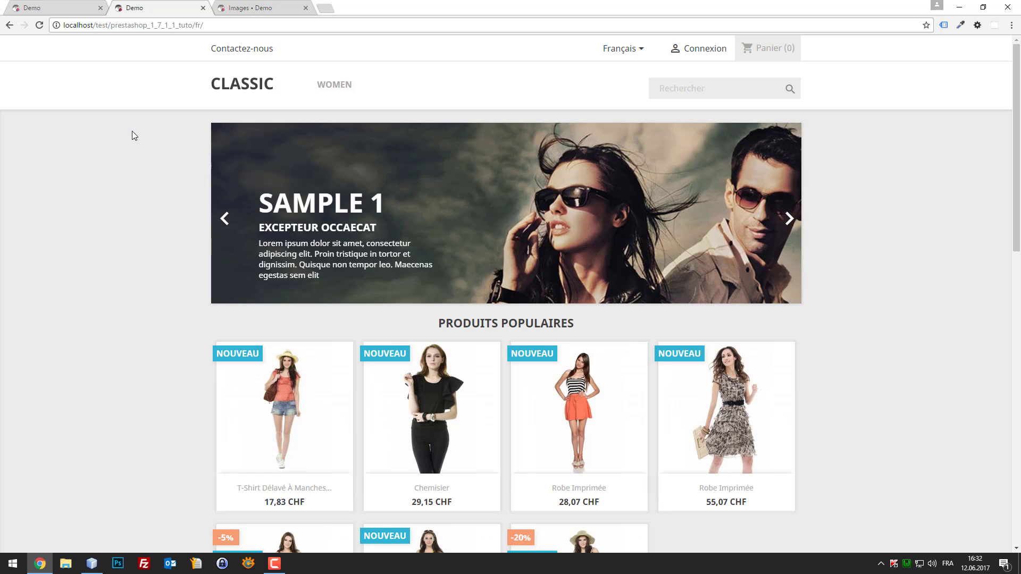
Step: Open the network recording for the duplicate storefront page and reload it with the cache disabled to capture the popular products' image requests
key("F12")
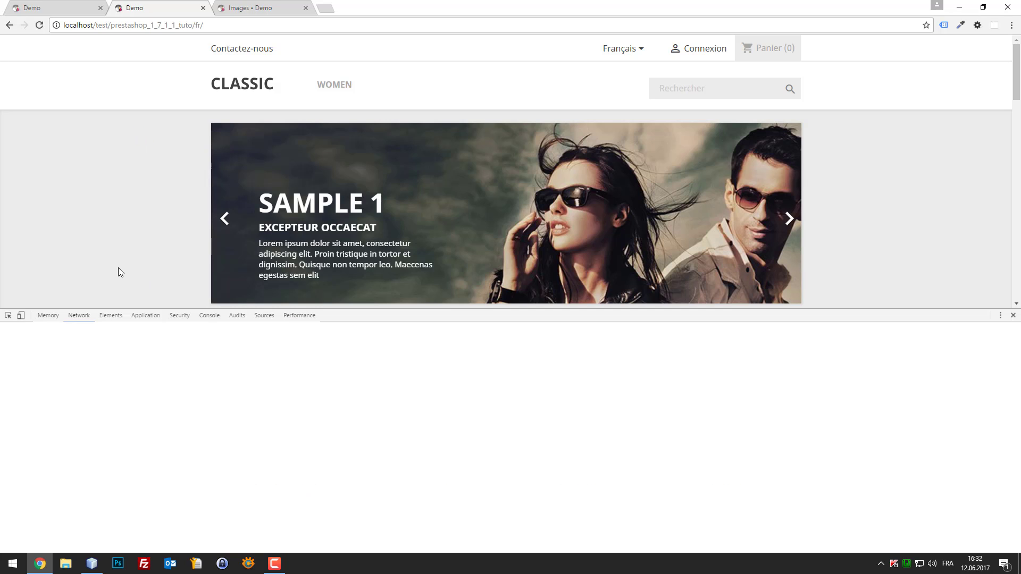
scroll(103, 267, "down", 4)
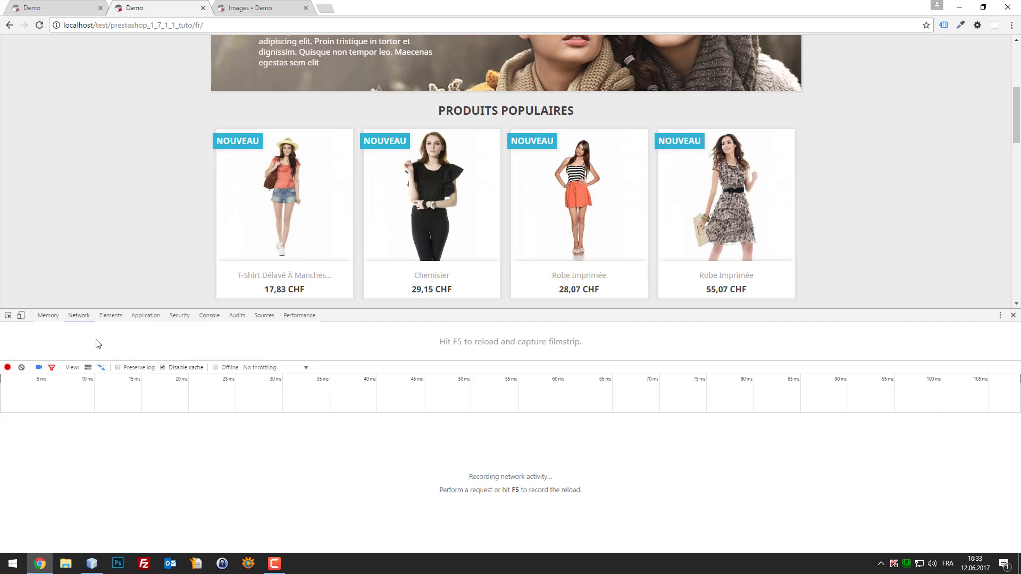
left_click(167, 368)
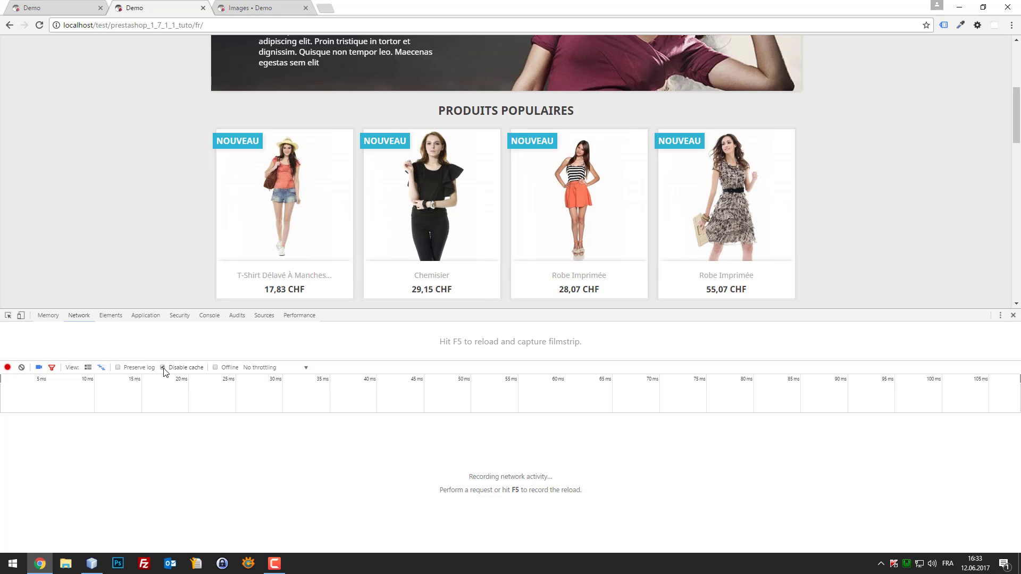
key("F5")
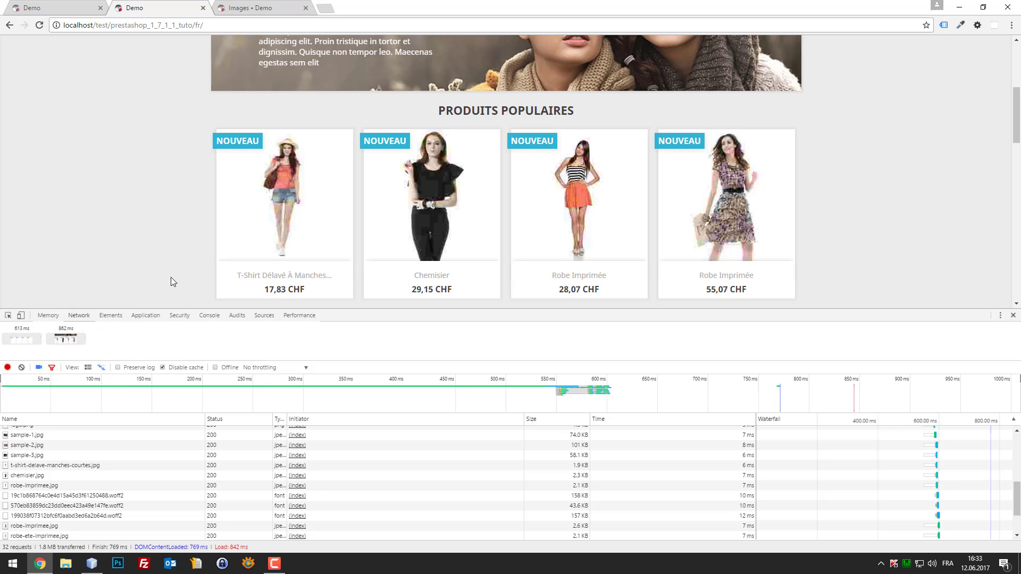
Step: Try a text search in the duplicate storefront, and look up the T-shirt image request in the original storefront tab for comparison
key("ctrl+f")
key("ctrl+v")
left_click(75, 7)
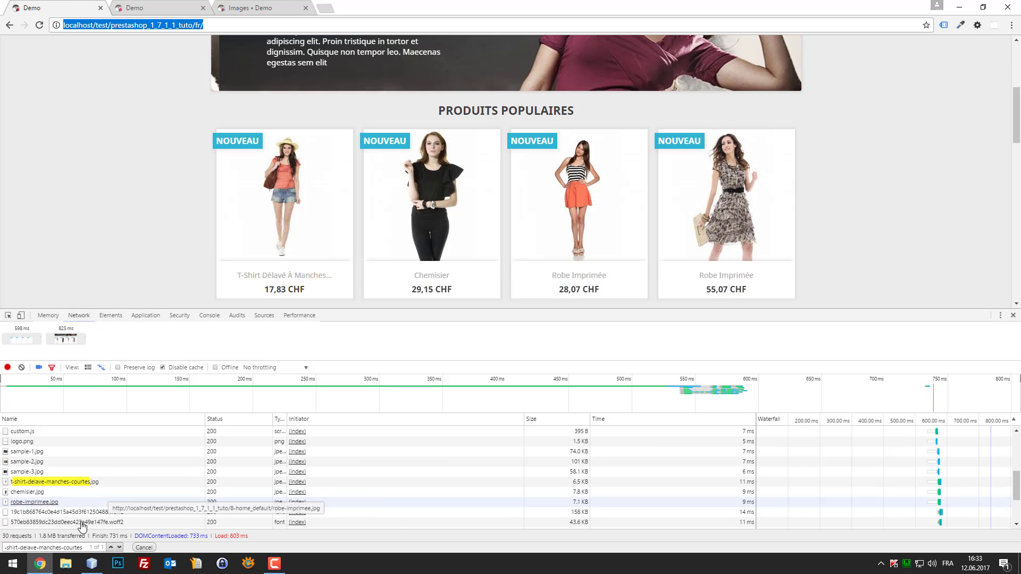
left_click(33, 483)
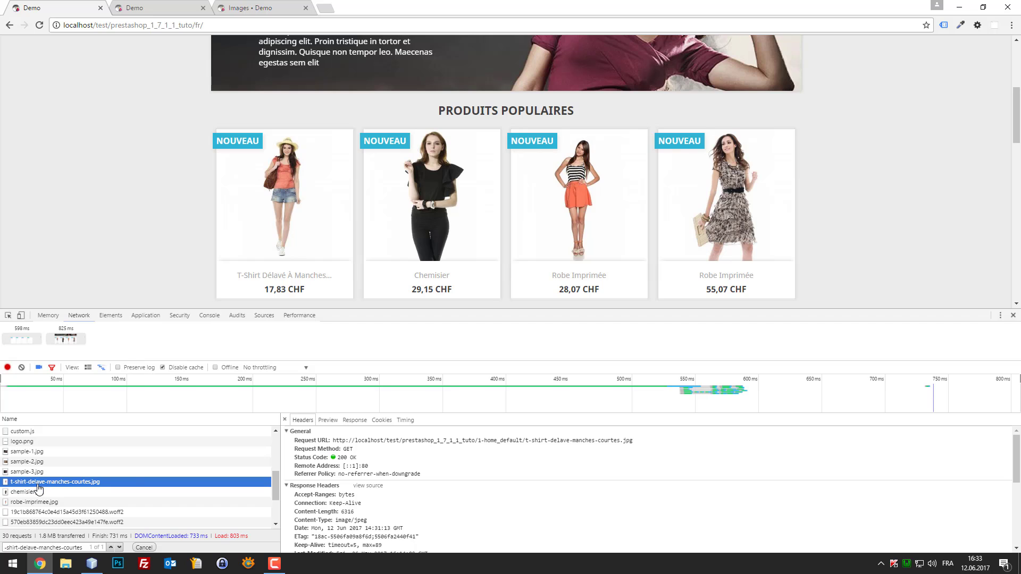
right_click(39, 488)
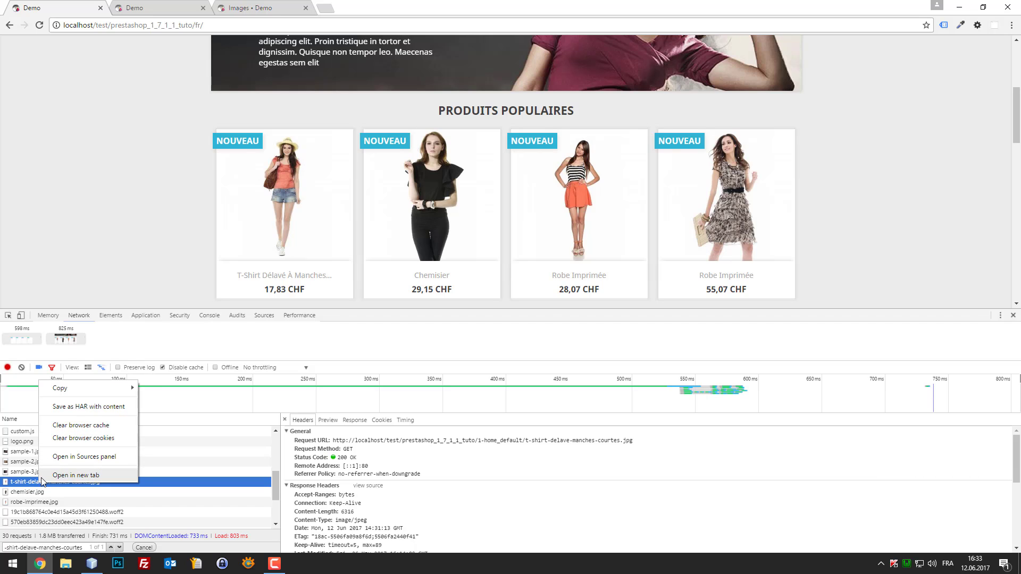
left_click(22, 482)
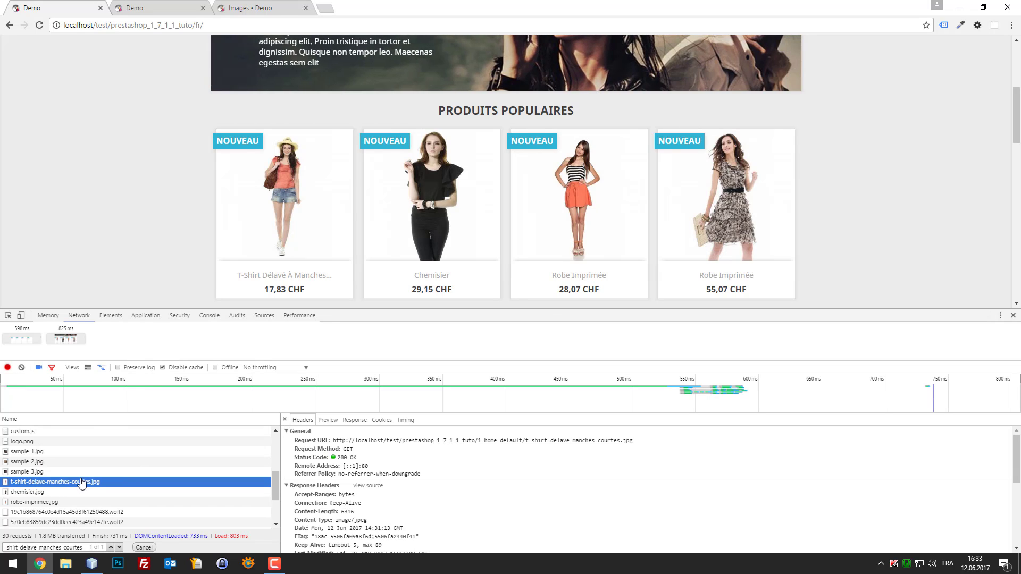
key("ctrl+Tab")
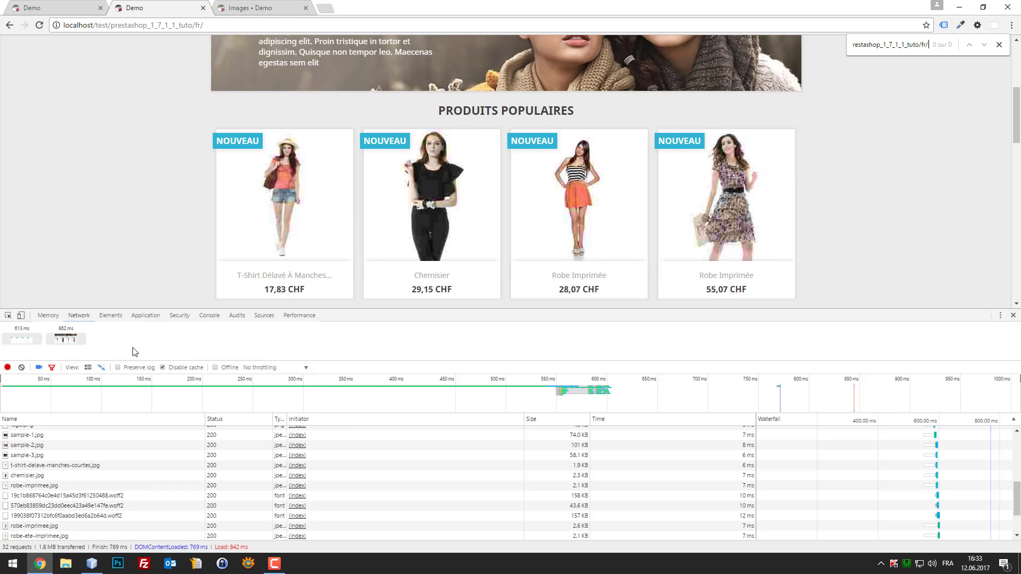
Step: Inspect the request details of t-shirt-delave-manches-courtes.jpg in the duplicate storefront, close them and reload the page to check its size and load time
left_click(48, 466)
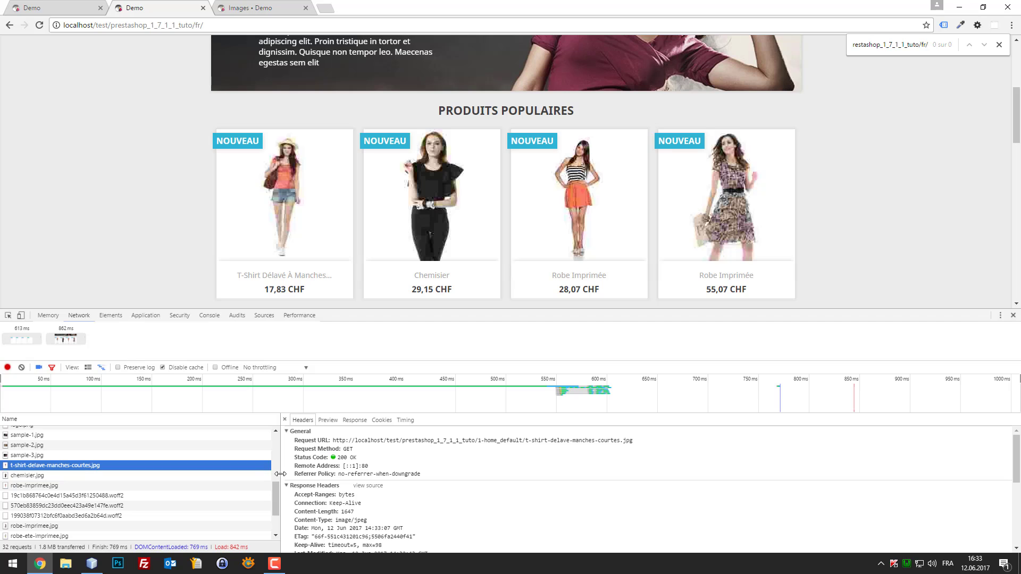
left_click_drag(280, 474, 222, 471)
left_click_drag(50, 446, 47, 461)
left_click(48, 465)
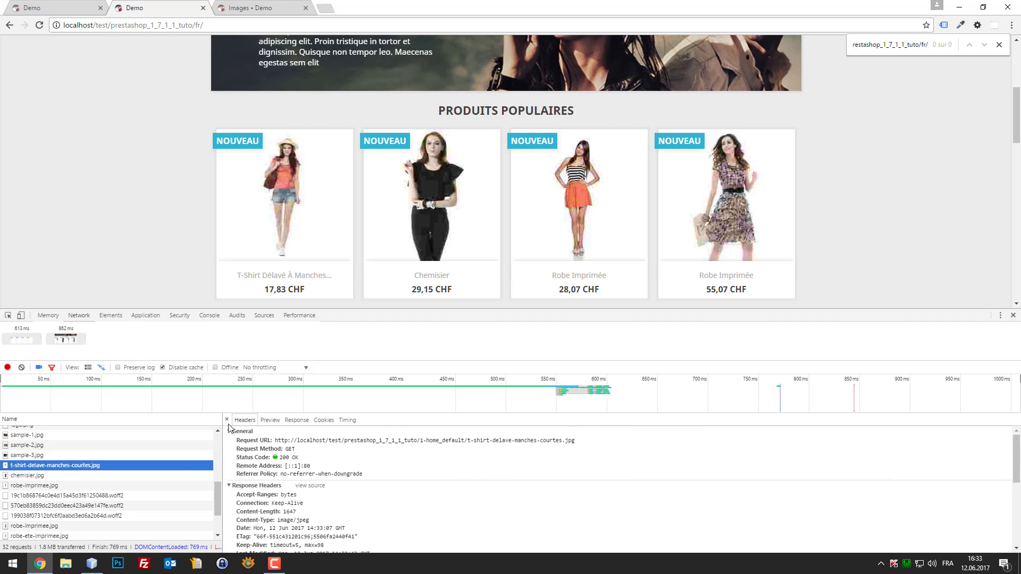
left_click(246, 420)
left_click(270, 420)
left_click(297, 420)
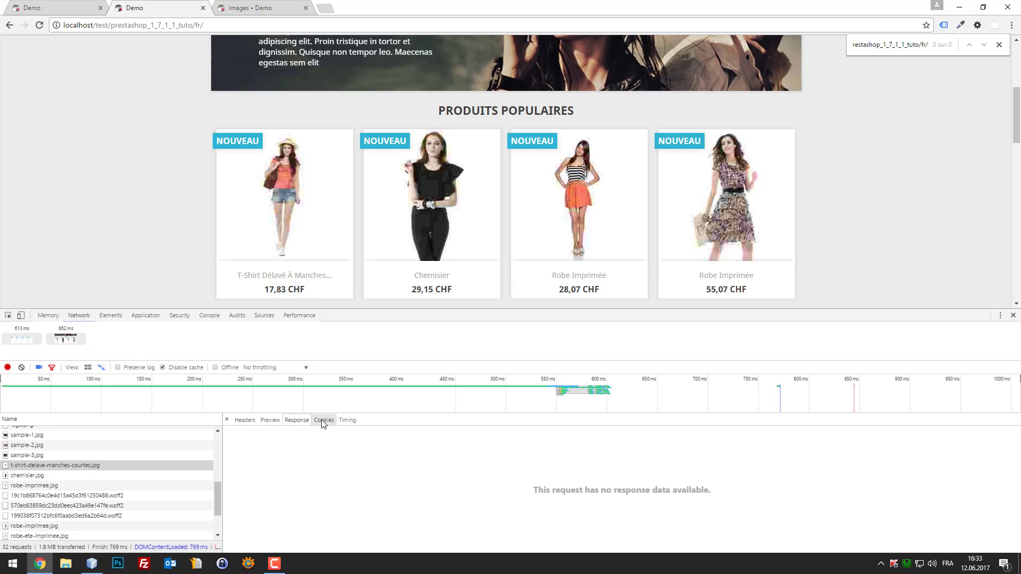
left_click(324, 420)
left_click(347, 420)
left_click(323, 420)
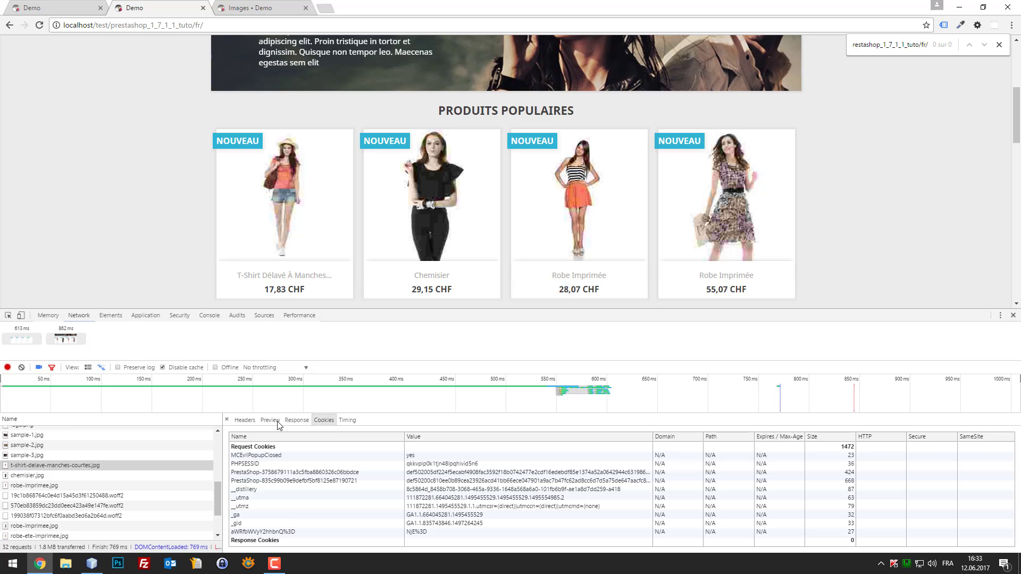
left_click(227, 420)
key("F5")
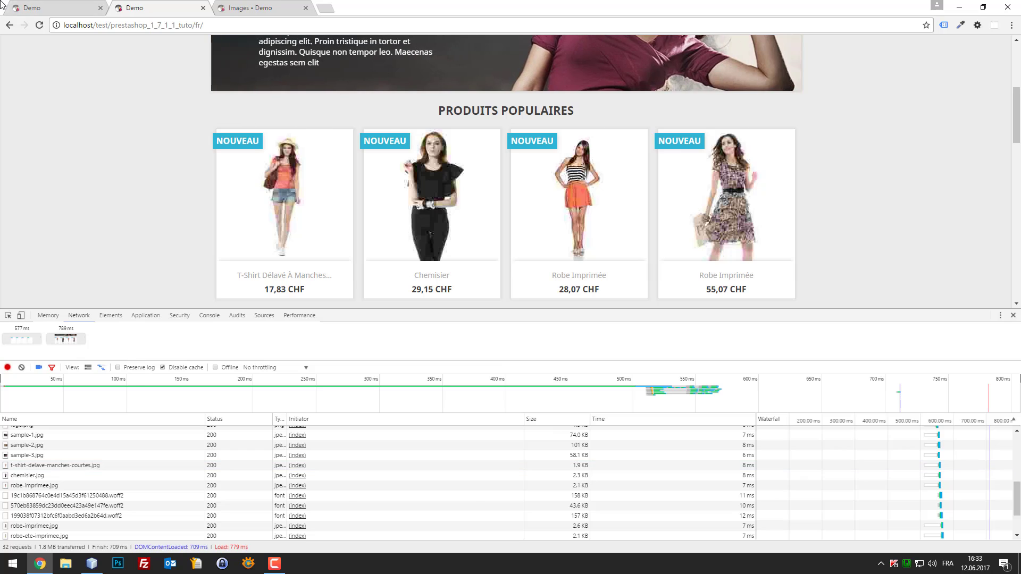
Step: Return to the original storefront tab and reload it to compare the T-shirt image's file size and load time
left_click(20, 4)
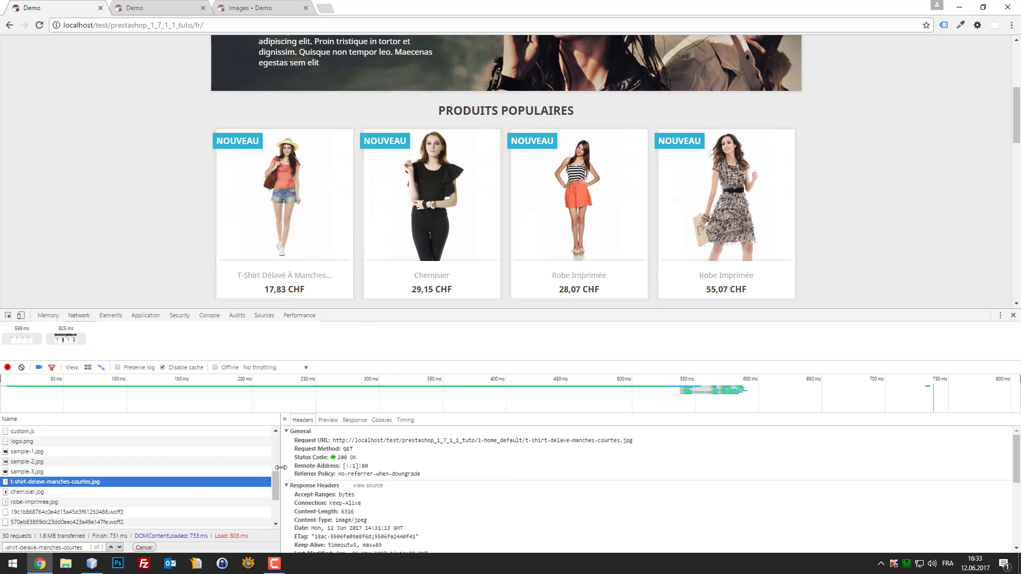
left_click_drag(281, 481, 359, 478)
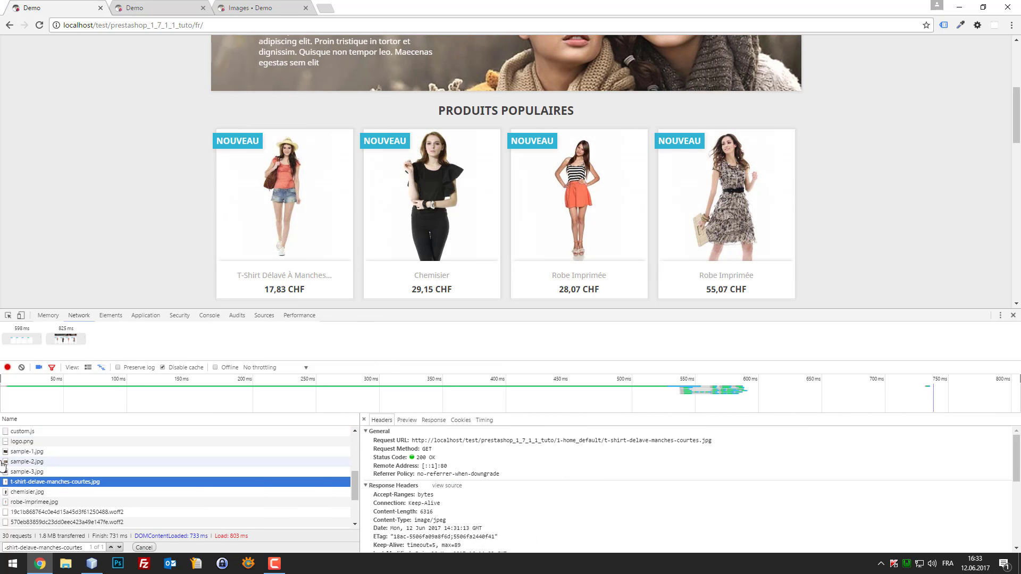
left_click(27, 463)
left_click(33, 483)
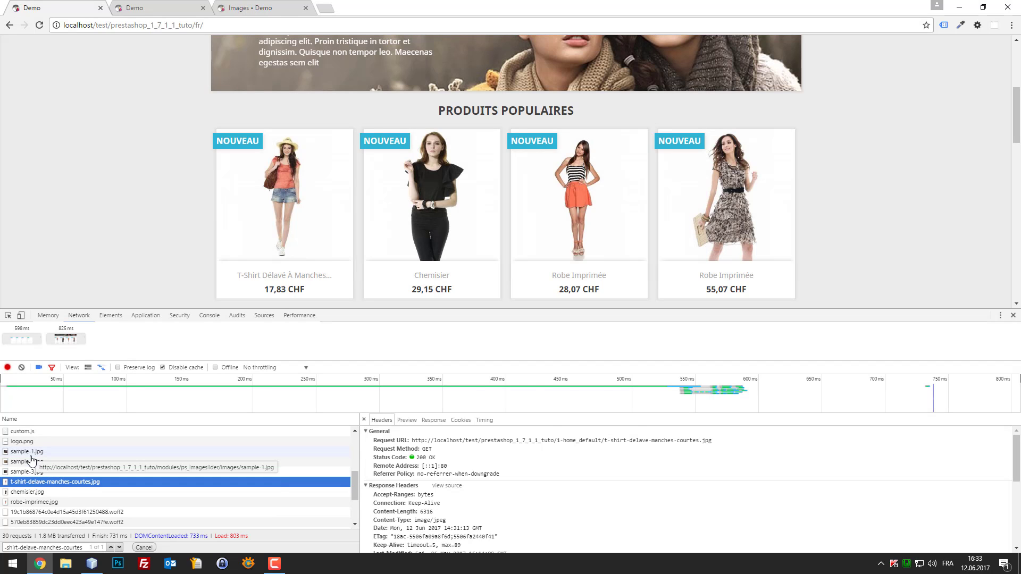
key("F5")
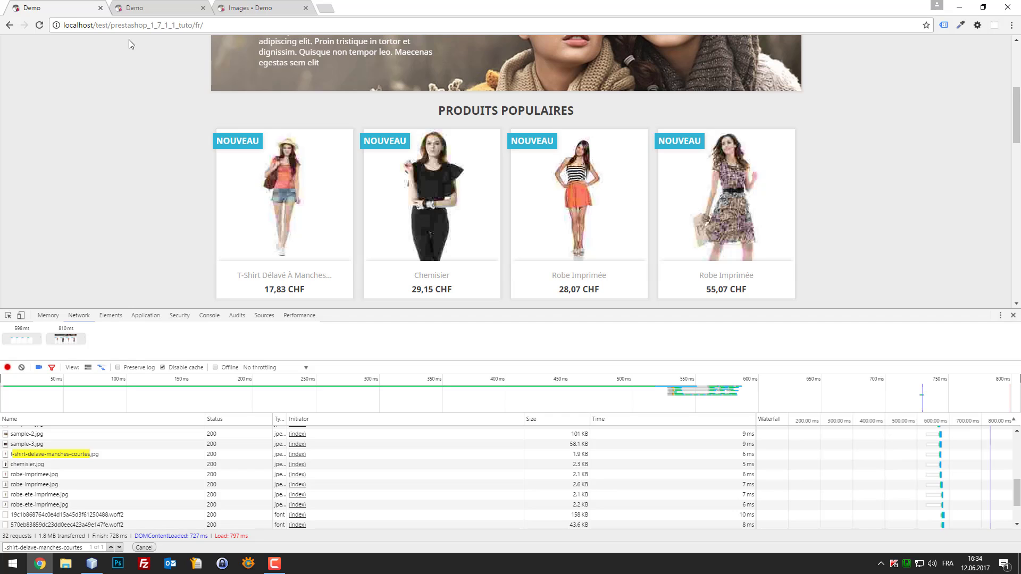
Step: Examine the visual quality of the regenerated product images under Produits Populaires in the duplicate storefront
left_click(131, 5)
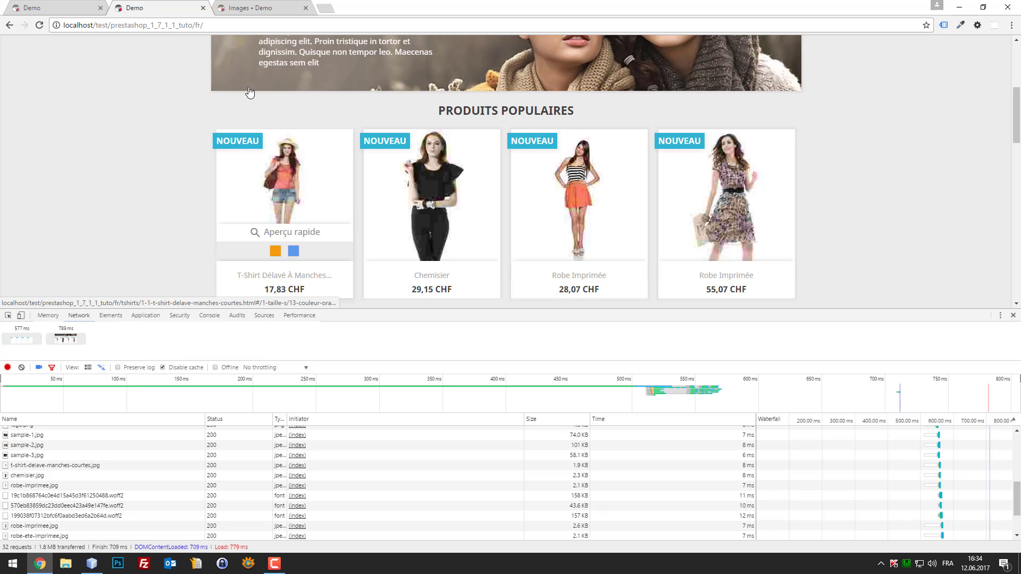
scroll(836, 185, "down", 5)
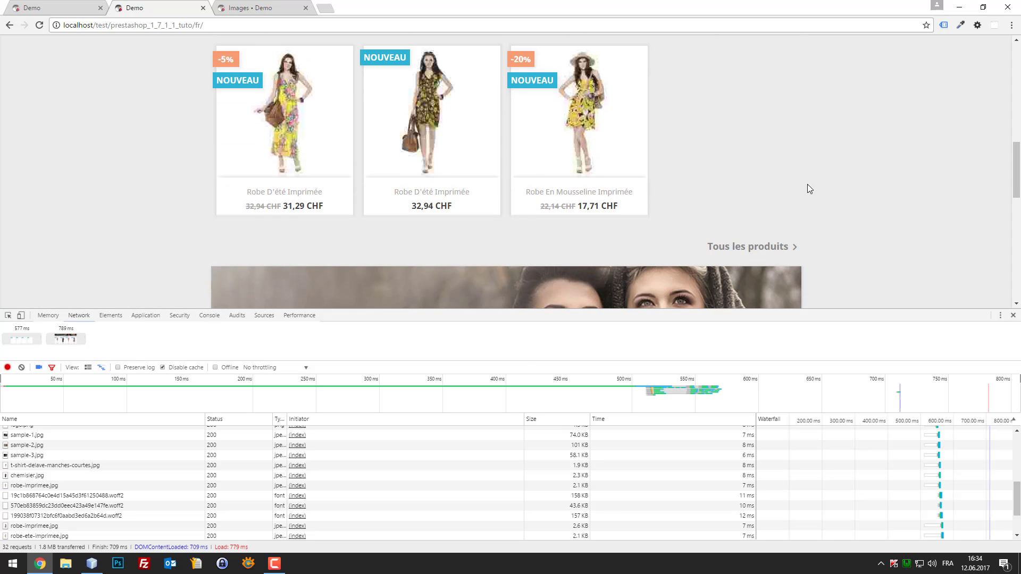
scroll(611, 170, "up", 4)
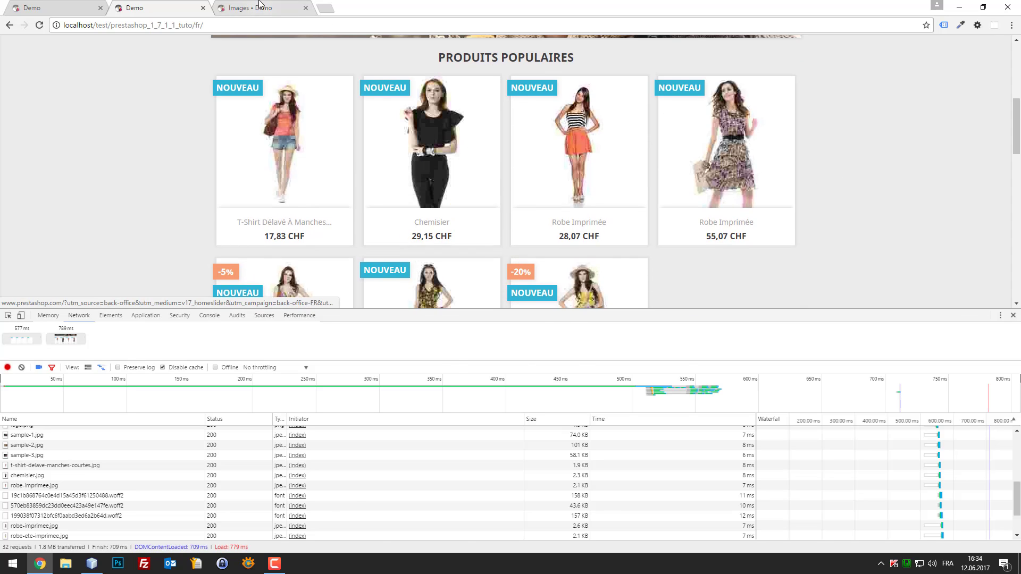
Step: Switch to the back office Images page, set the JPEG compression to 40 and save the image generation options
left_click(260, 6)
scroll(425, 340, "down", 5)
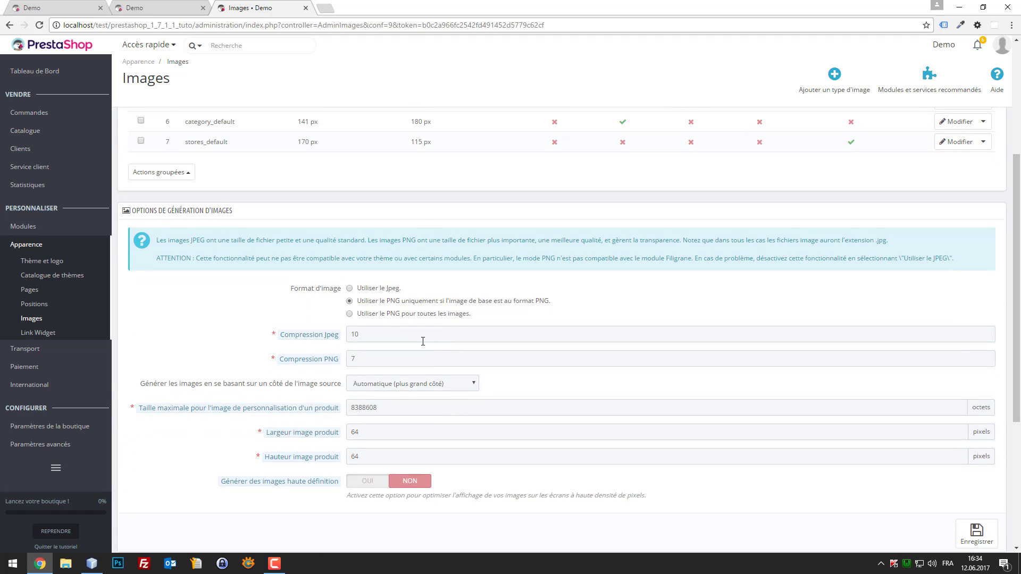
double_click(422, 341)
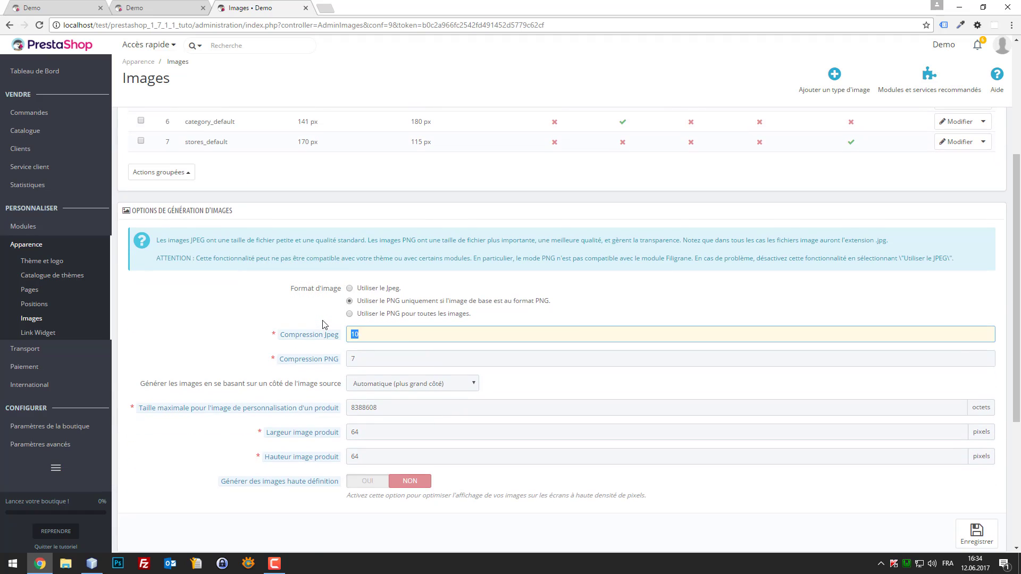
scroll(853, 339, "down", 4)
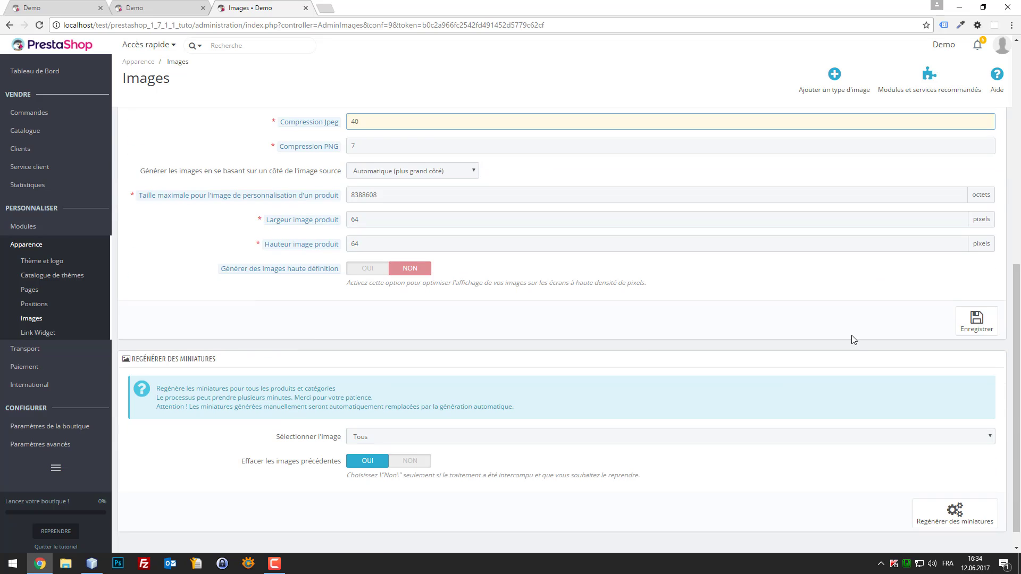
type("40")
left_click(992, 319)
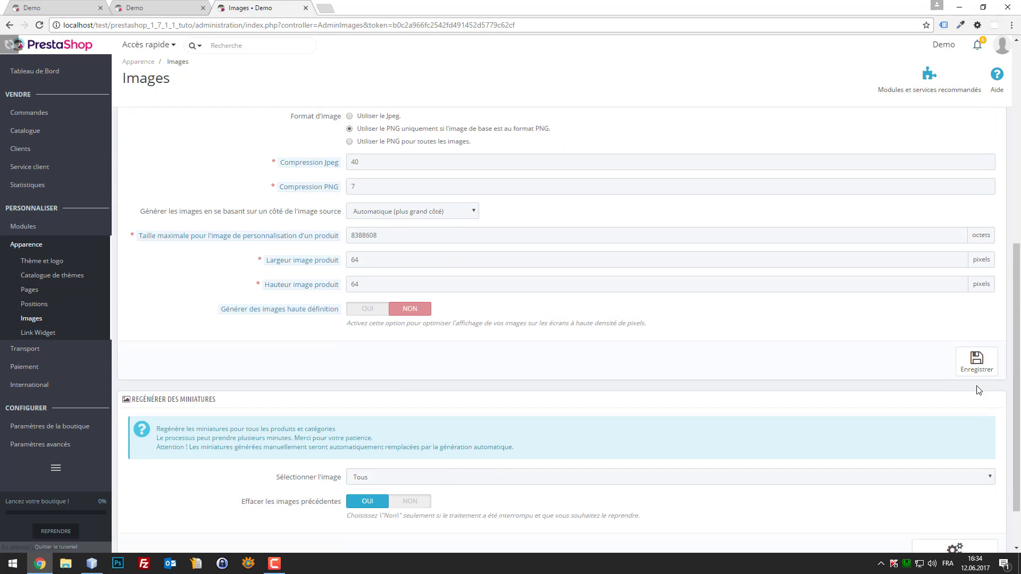
left_click(957, 502)
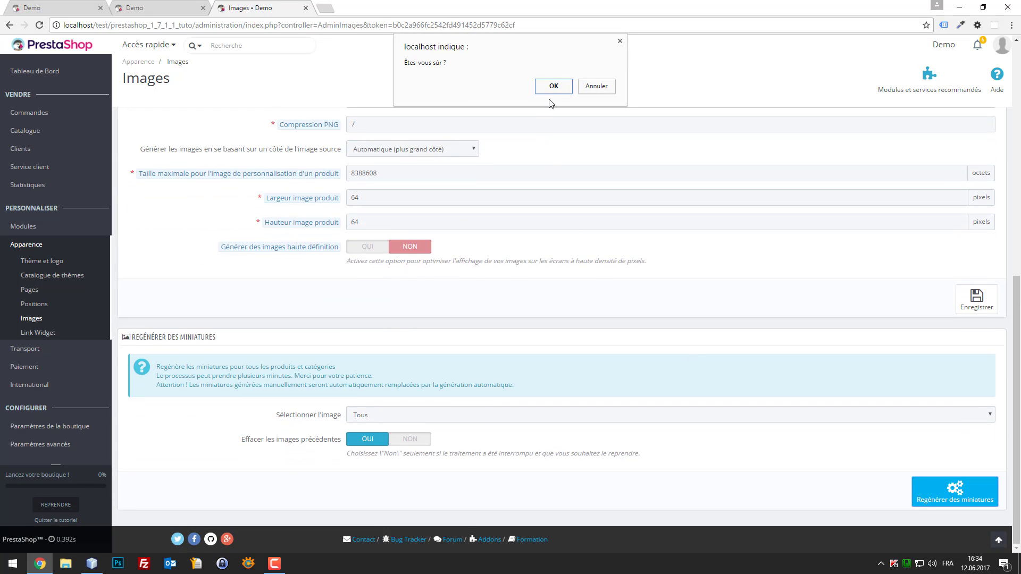
left_click(553, 86)
left_click(597, 86)
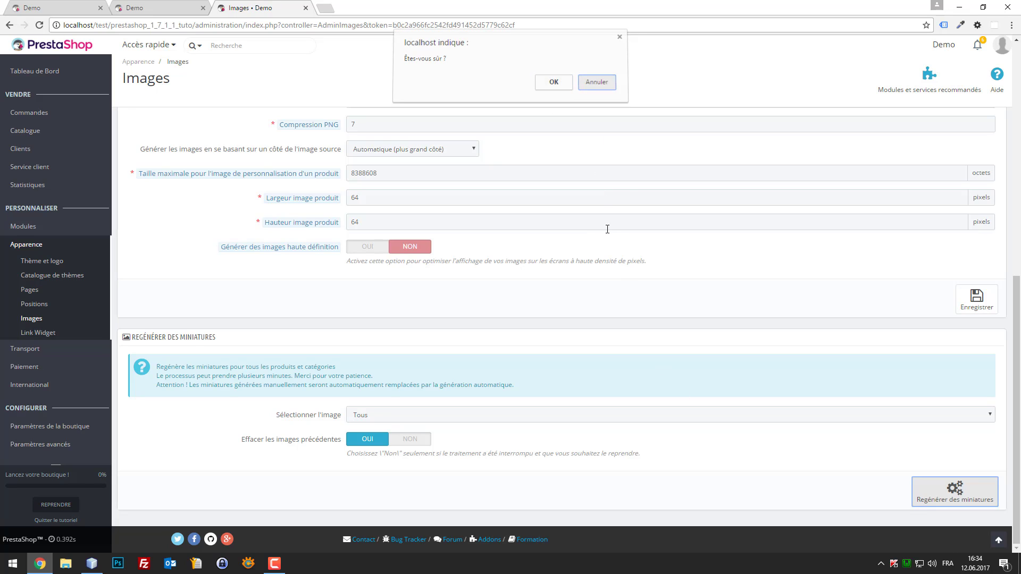
Step: Regenerate the thumbnails for Produits only, in all formats, and confirm the operation
left_click(580, 420)
left_click(584, 466)
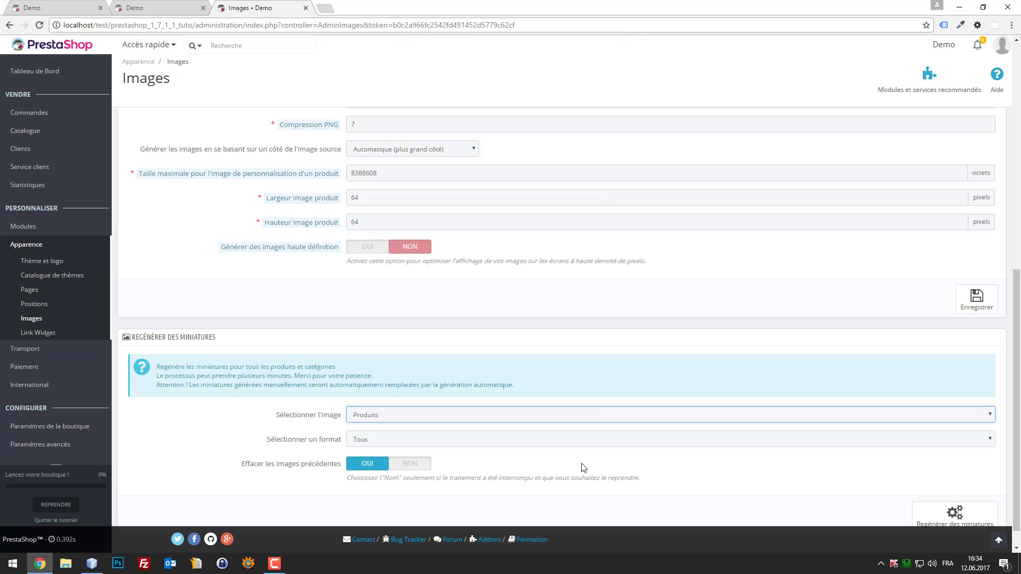
left_click(995, 512)
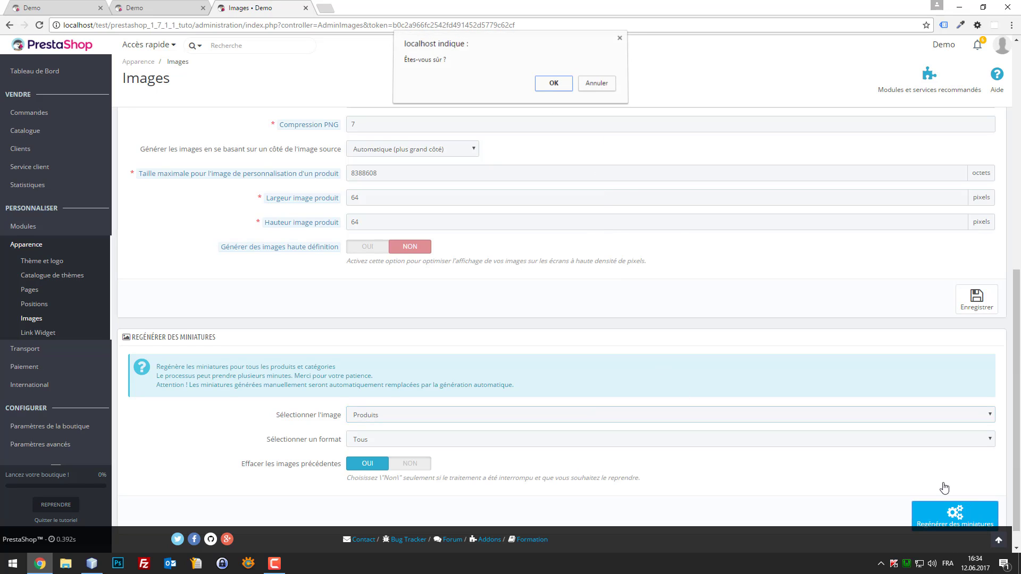
left_click(551, 86)
Step: Reload the duplicate storefront, check the regenerated image on the T-Shirt Délavé à Manches Courtes product page, and return to the home page
left_click(143, 6)
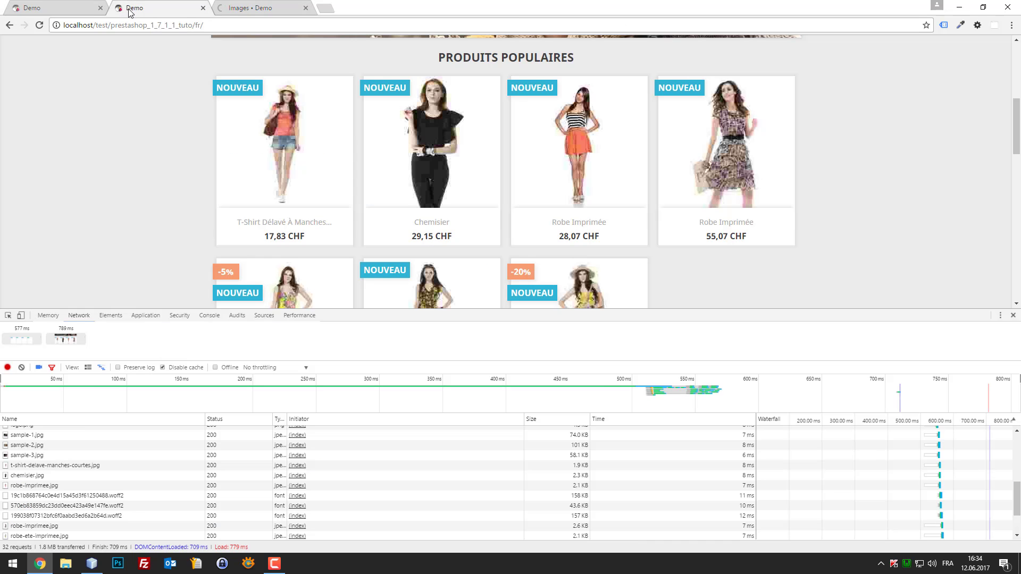
key("F5")
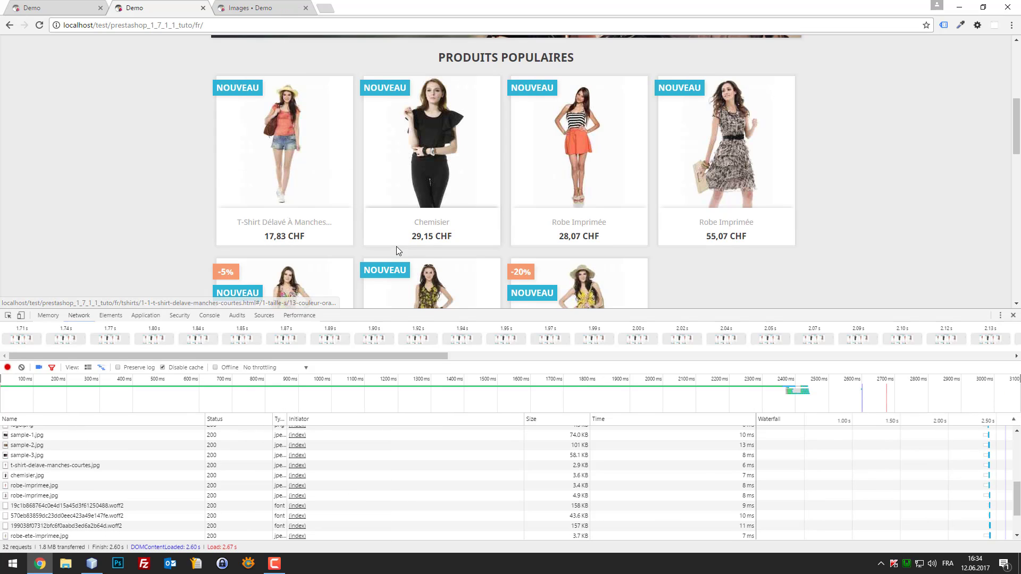
left_click(304, 131)
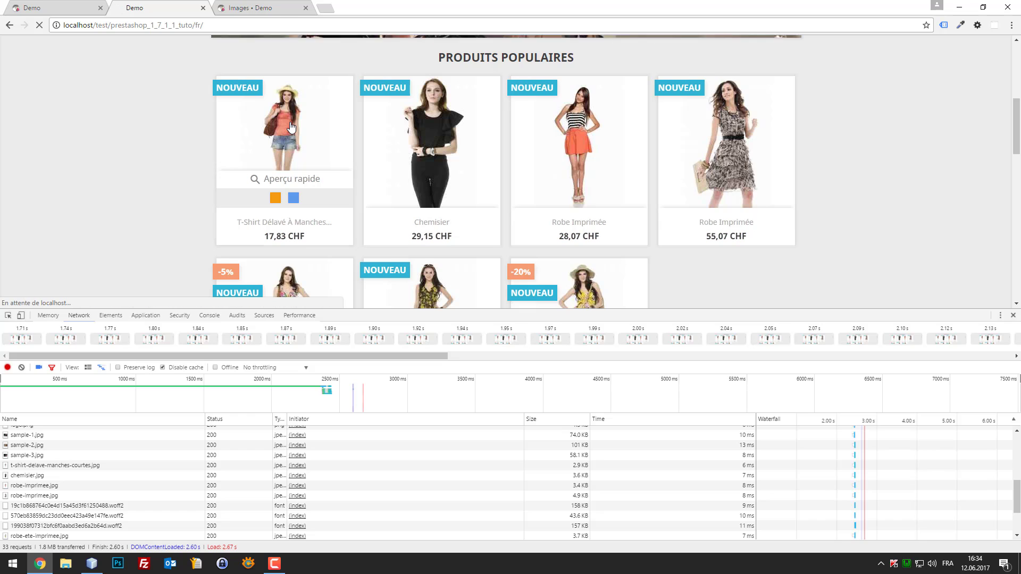
scroll(184, 172, "down", 2)
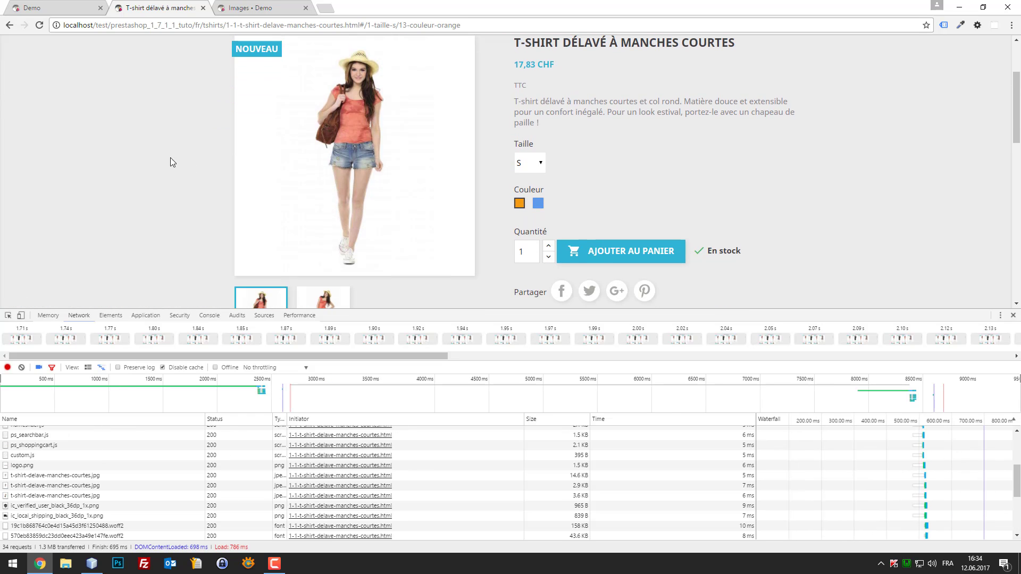
left_click(9, 25)
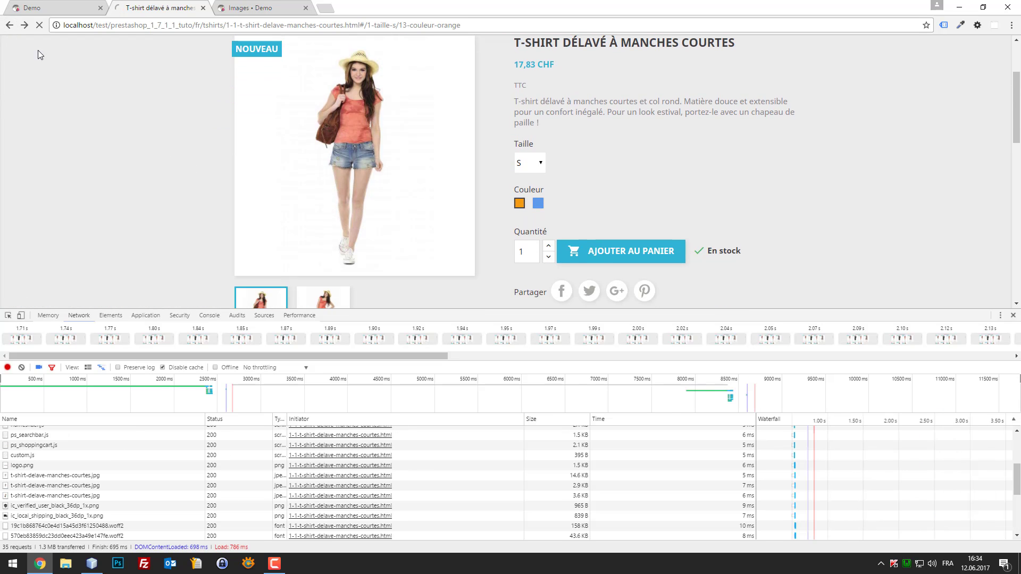
Step: Return to the back office Images page, set the JPEG compression to 60 and save the options
left_click(228, 5)
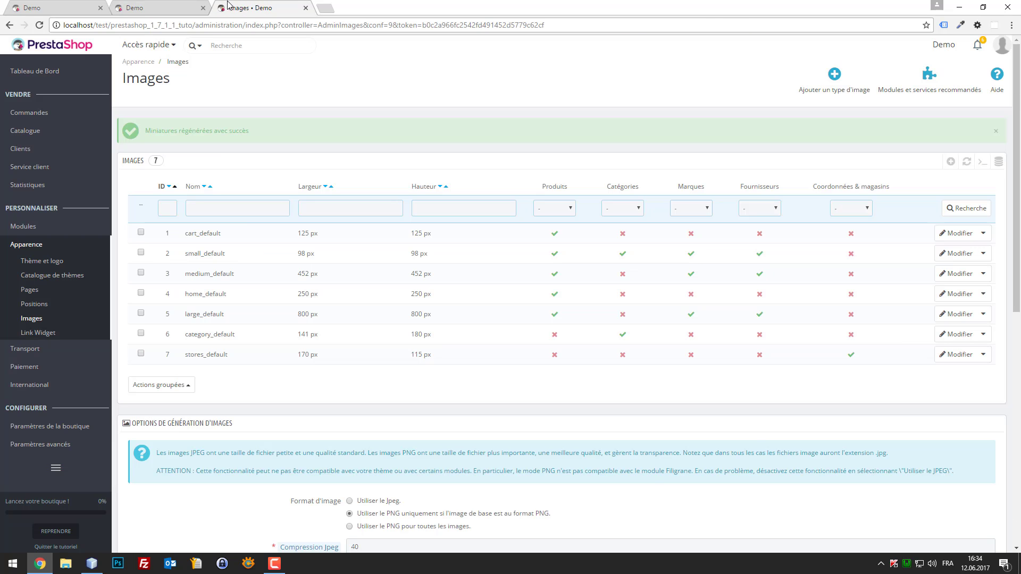
left_click(172, 4)
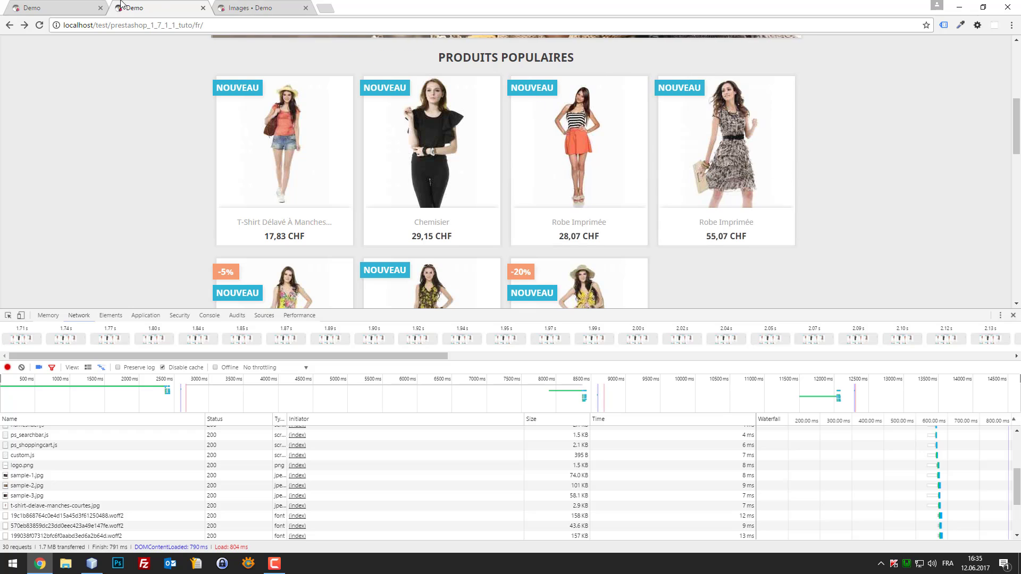
left_click(256, 7)
scroll(444, 221, "down", 2)
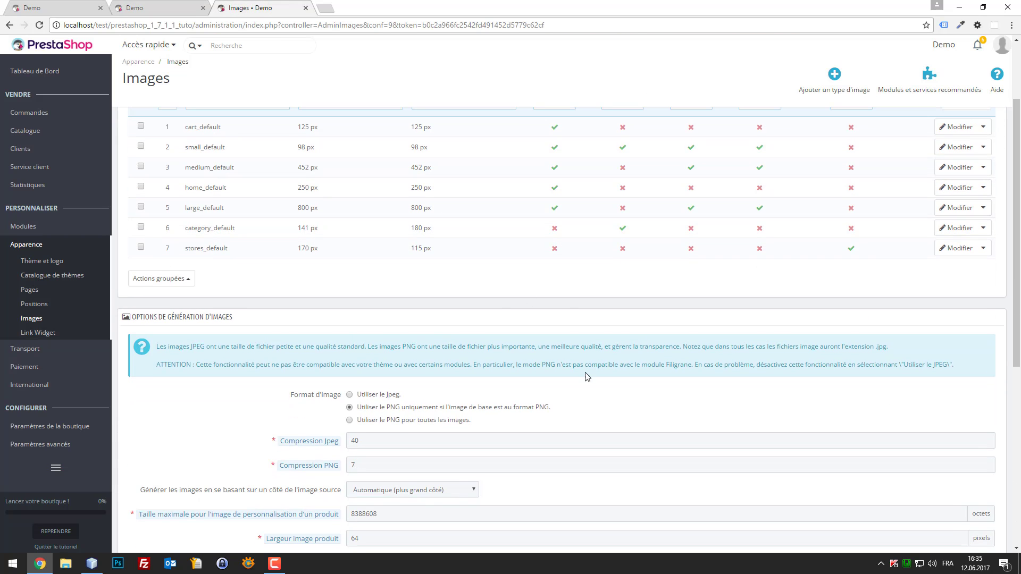
left_click_drag(417, 446, 354, 442)
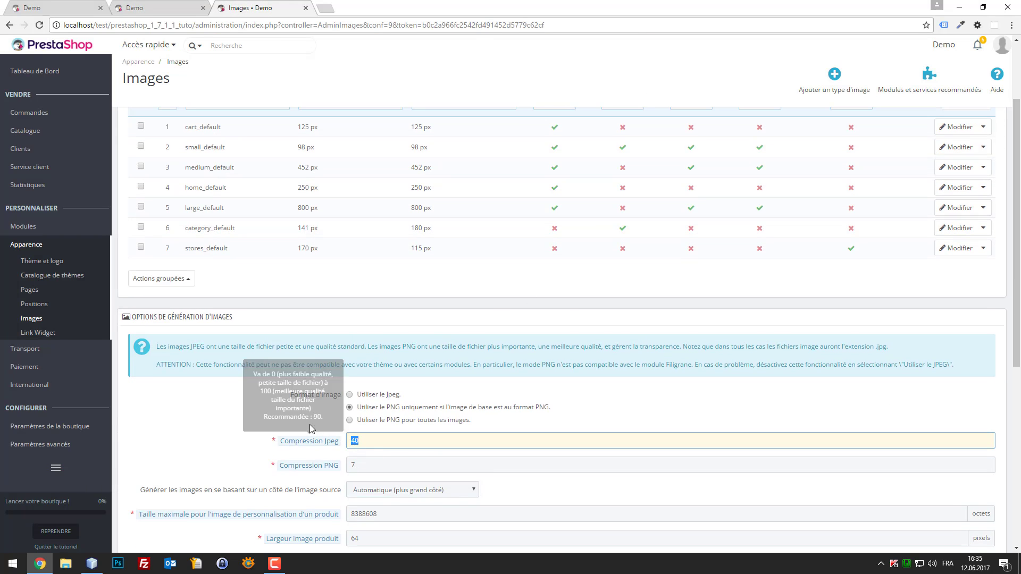
scroll(992, 445, "down", 5)
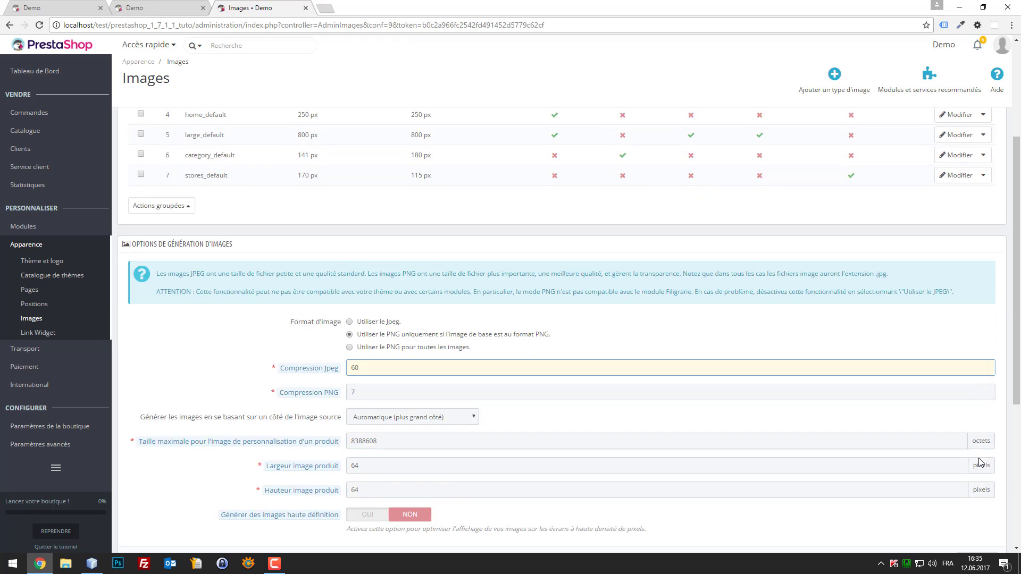
left_click(977, 376)
Step: Regenerate all formats of the Produits thumbnails with the newly saved JPEG compression and confirm
scroll(861, 387, "down", 8)
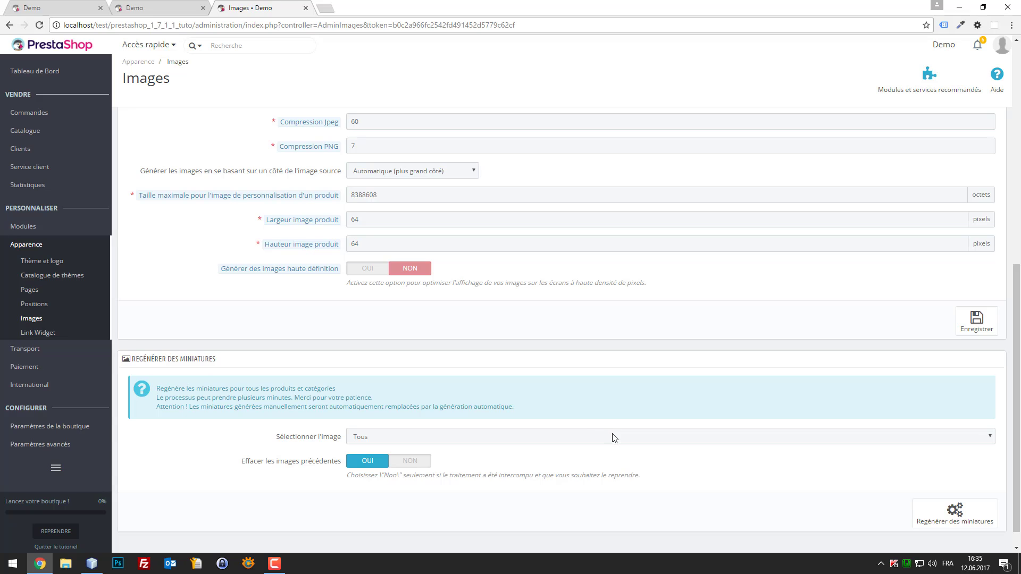
left_click(614, 438)
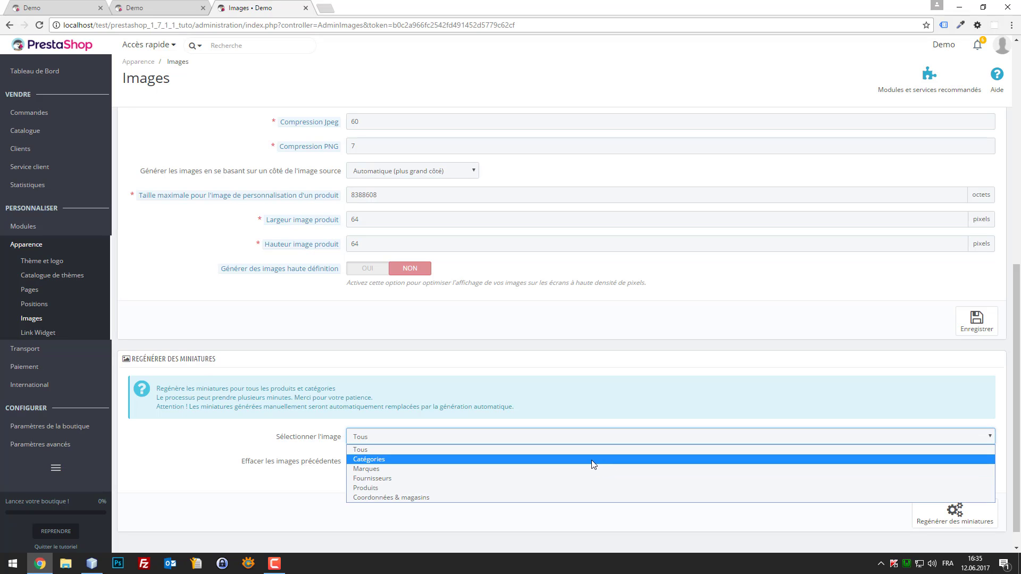
left_click(578, 488)
left_click(954, 537)
left_click(557, 87)
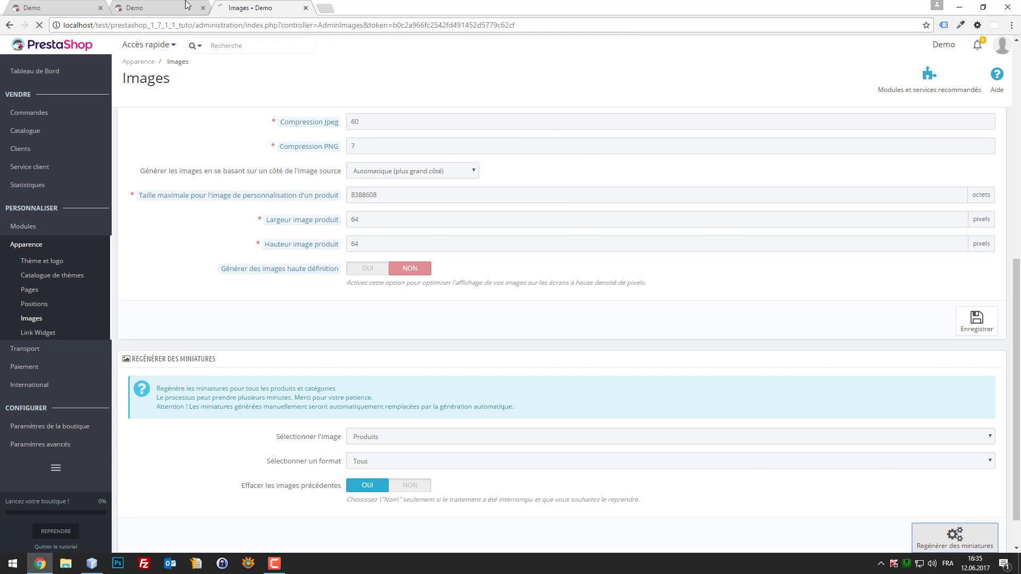
Step: Reload the duplicate storefront and examine the regenerated product images in both rows of Produits Populaires
left_click(186, 5)
key("F5")
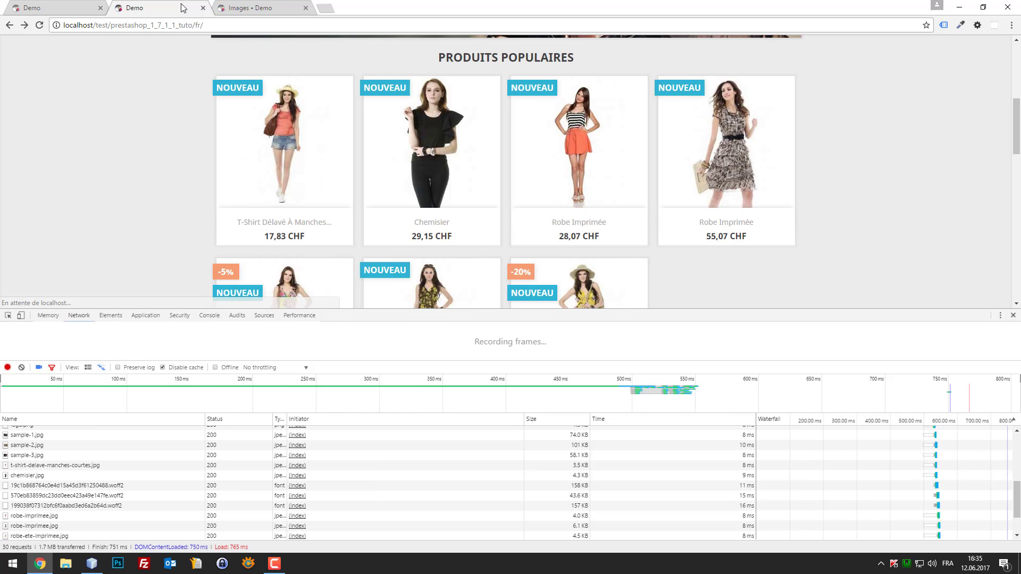
mouse_move(769, 172)
scroll(769, 175, "down", 3)
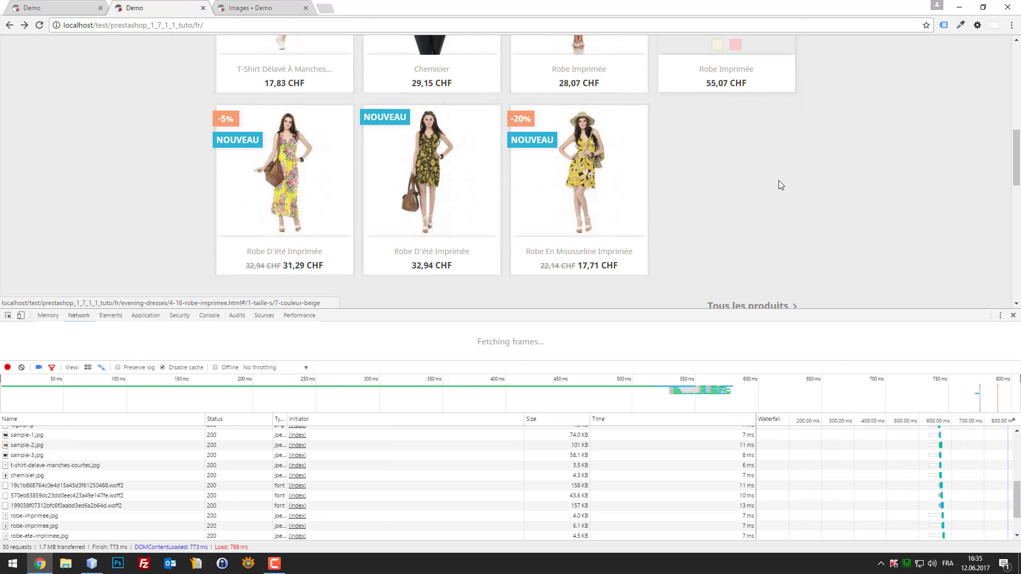
scroll(642, 208, "up", 3)
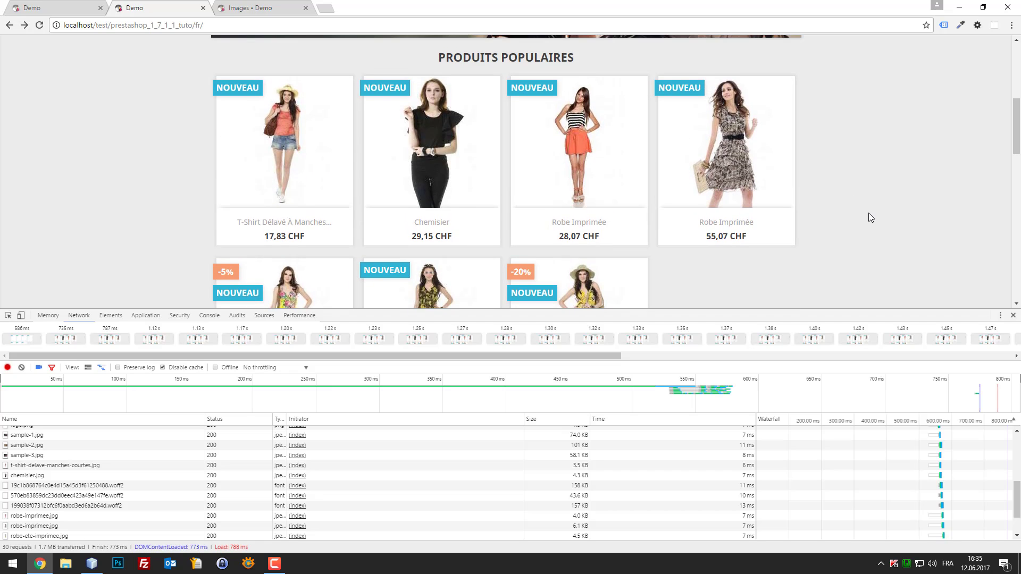
scroll(870, 217, "up", 1)
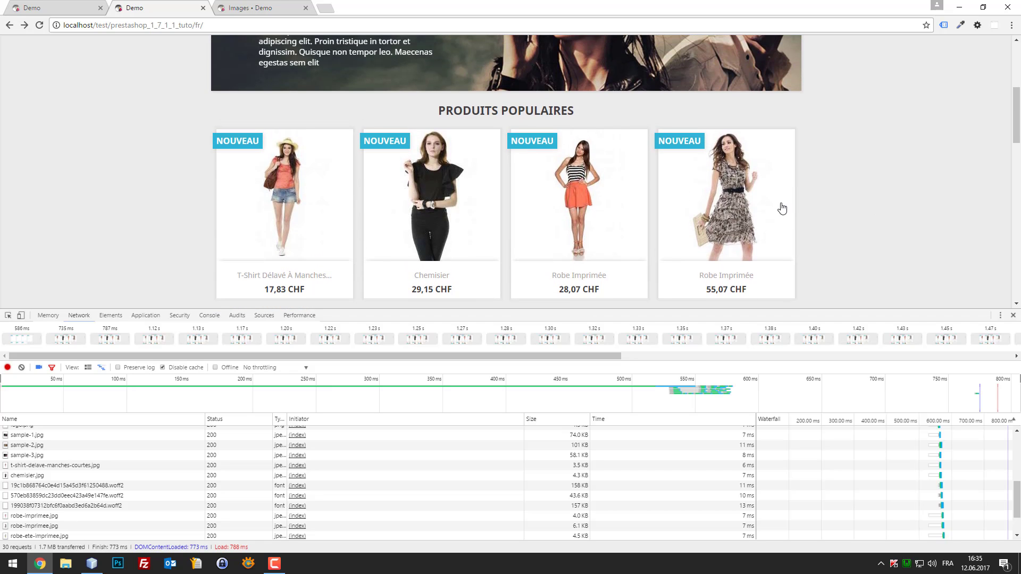
Step: Inspect the T-shirt thumbnail's image element in the page code, then return to the list of network requests
mouse_move(227, 191)
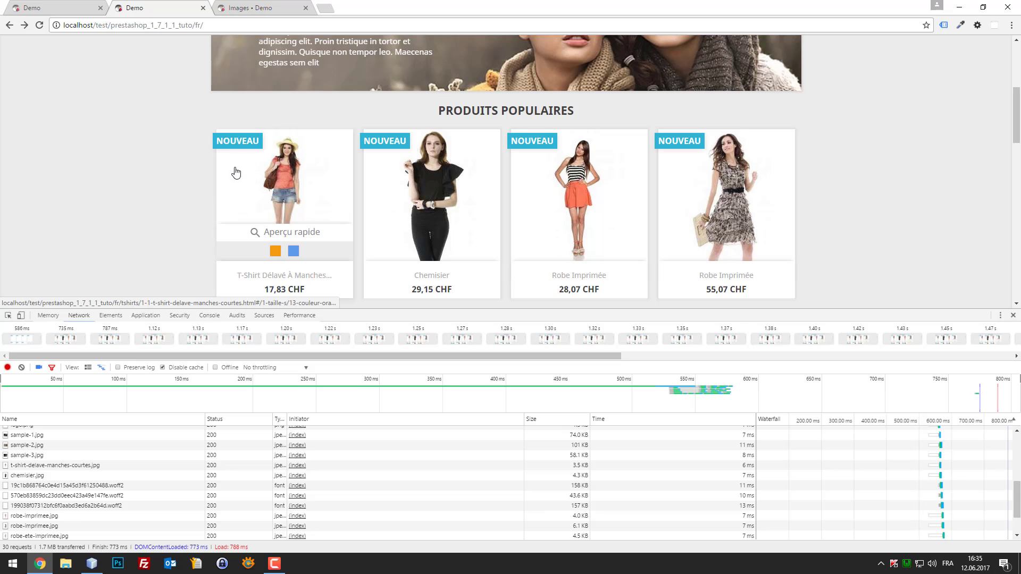
left_click(8, 315)
left_click(296, 200)
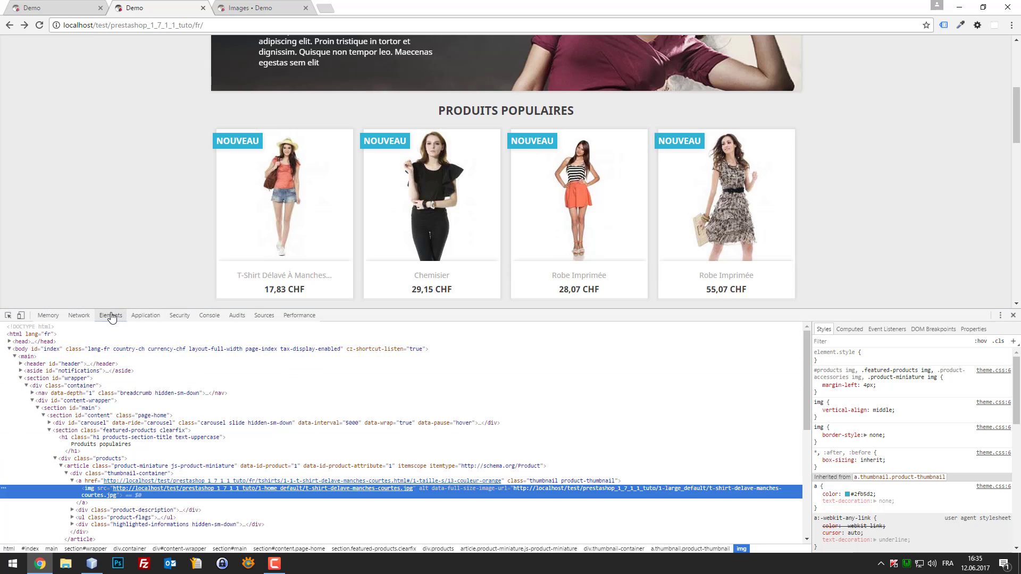
left_click(146, 315)
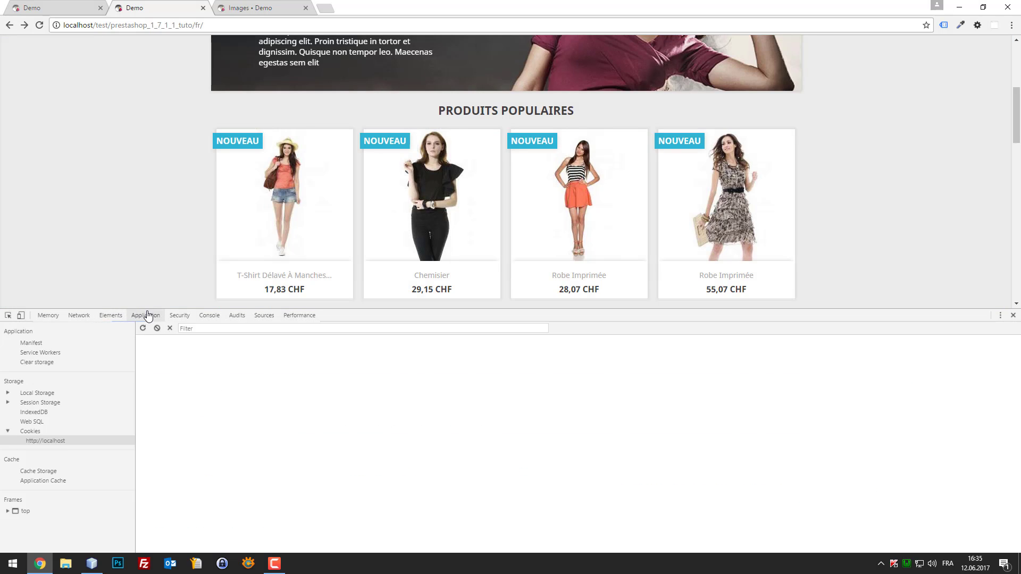
left_click(79, 316)
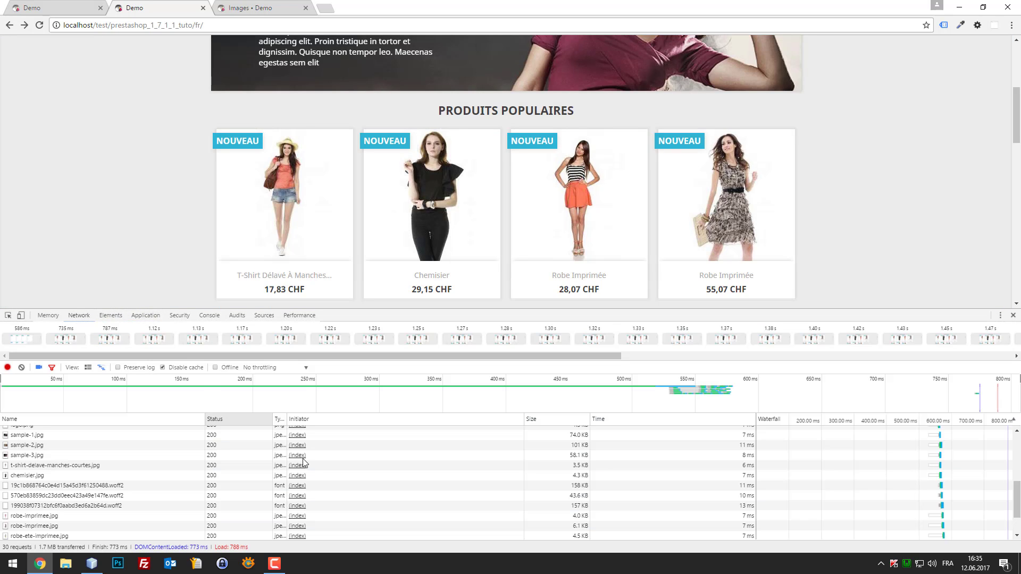
Step: Find the t-shirt-delave-manches-courtes.jpg request, view its details and close them to check its file size and load time
scroll(271, 468, "up", 3)
scroll(271, 475, "down", 3)
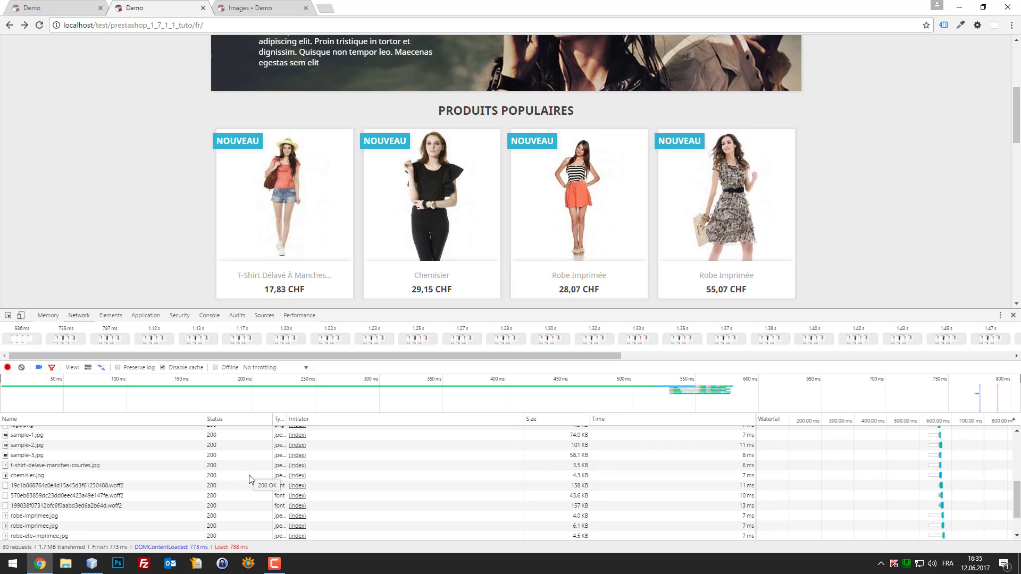
scroll(162, 479, "up", 2)
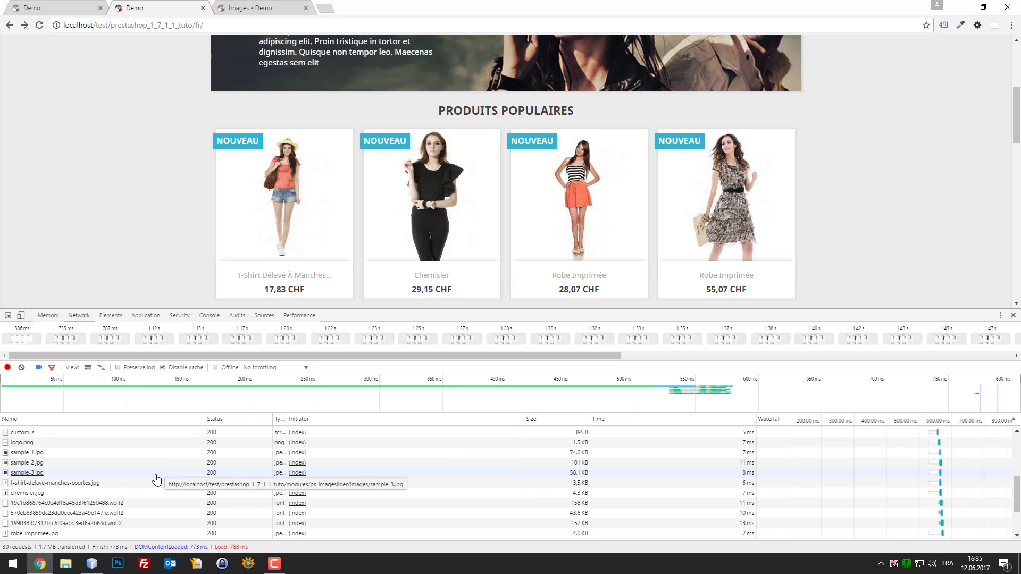
left_click(65, 483)
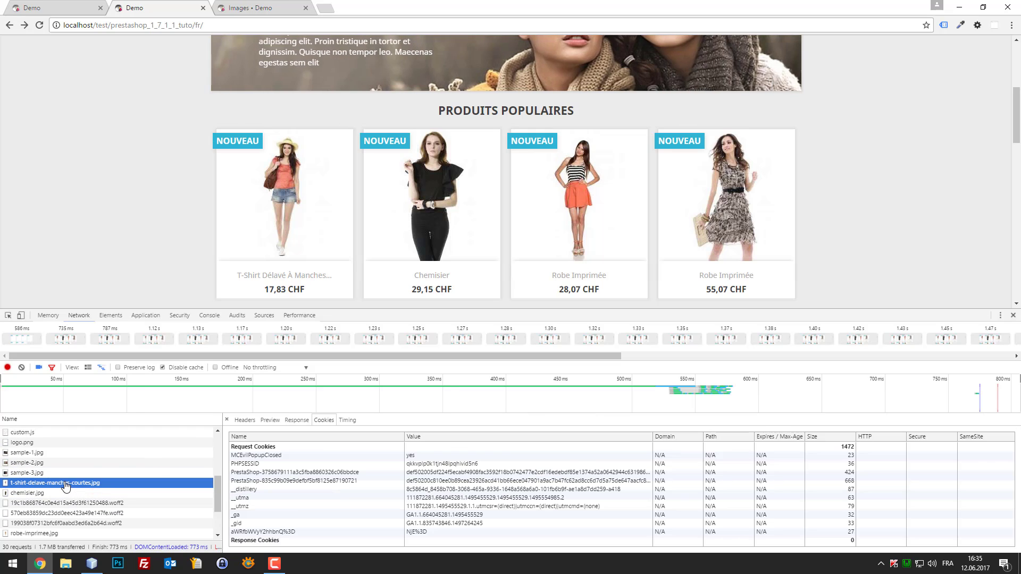
left_click(227, 419)
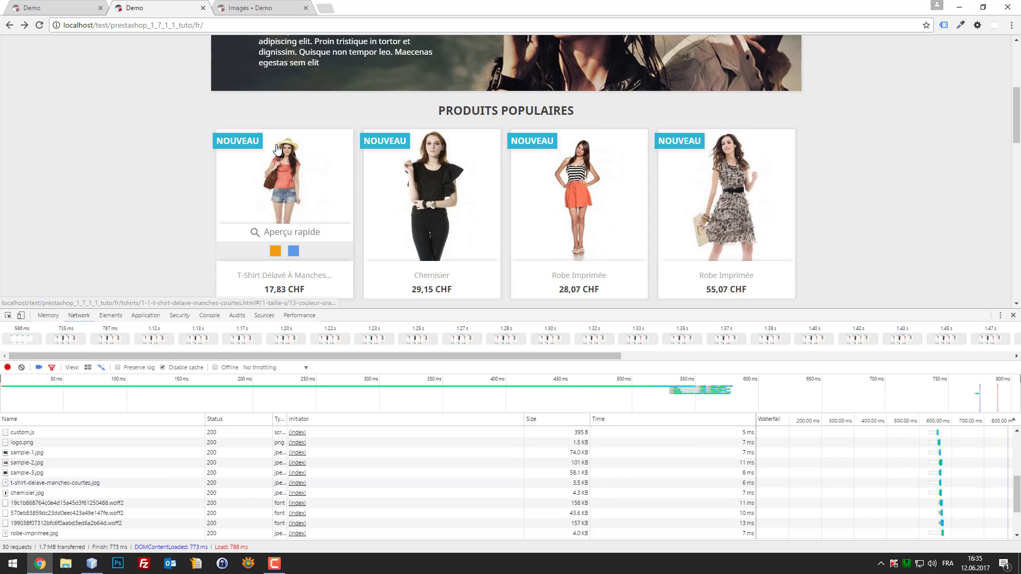
Step: Review the visual quality of the T-shirt, blouse and dress images on the storefront home page
mouse_move(237, 208)
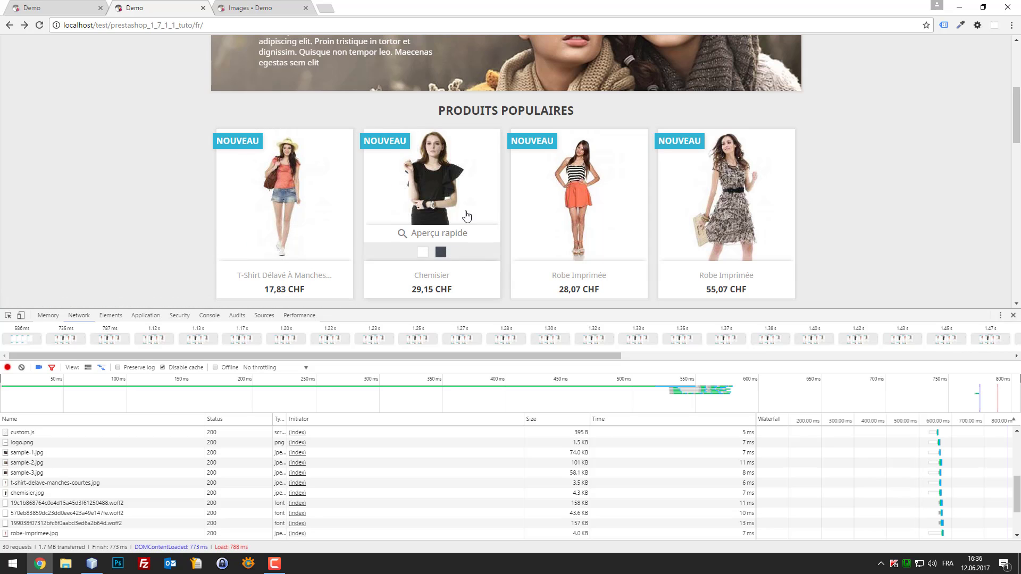
scroll(880, 283, "down", 2)
scroll(804, 254, "up", 1)
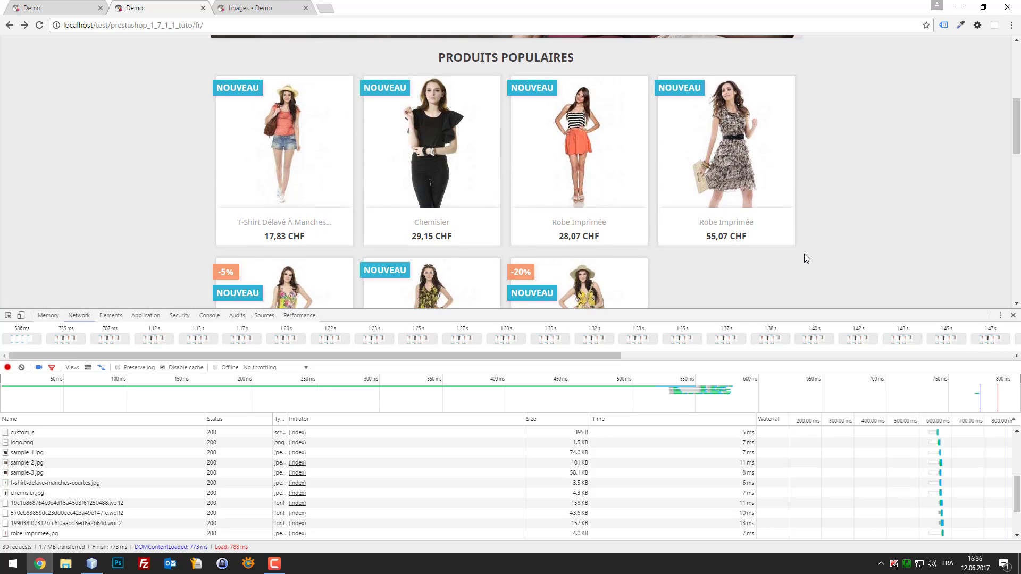
Step: Review the image generation options and their JPEG compression setting on the back office's Images page
key("ctrl+Tab")
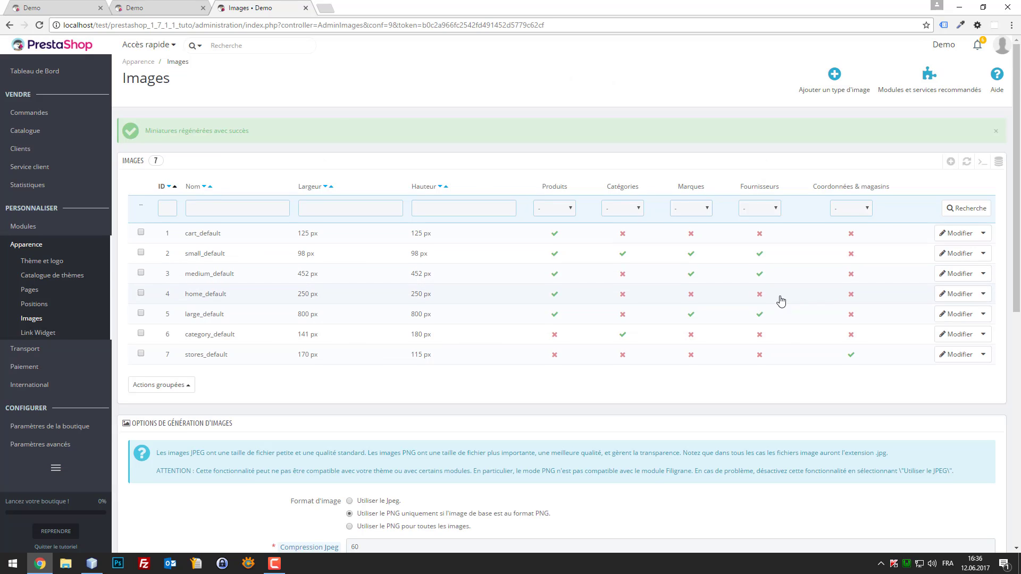
scroll(778, 298, "down", 2)
scroll(775, 304, "down", 1)
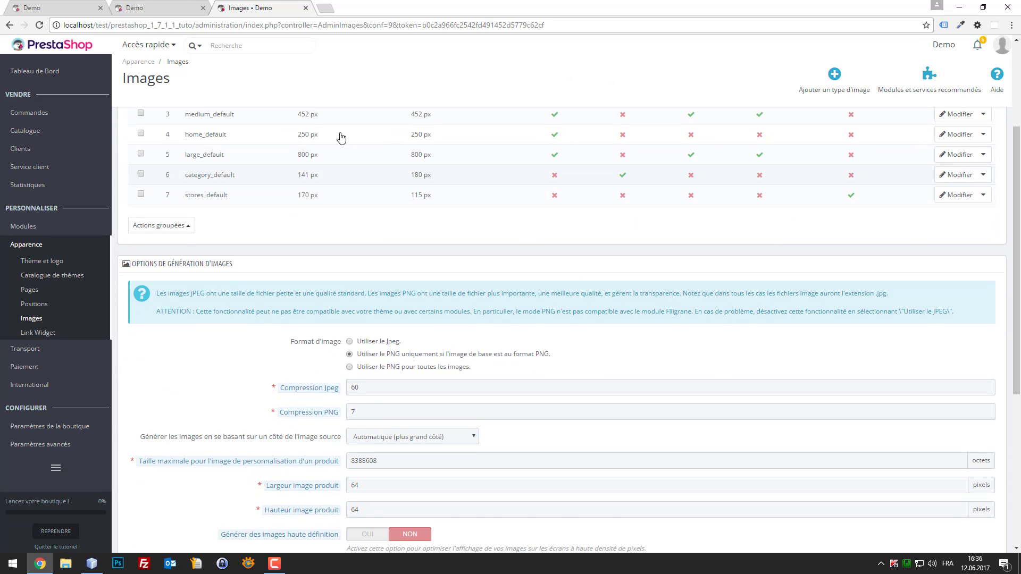
Step: Return to the original storefront home page and view the image slider above Produits Populaires
left_click(181, 5)
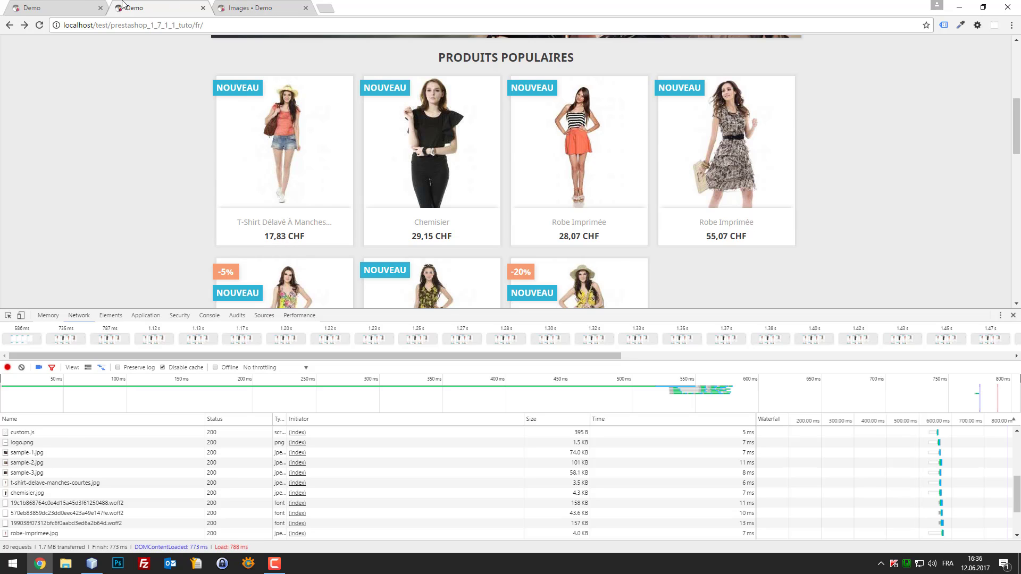
left_click(74, 8)
scroll(135, 157, "up", 4)
scroll(138, 164, "down", 1)
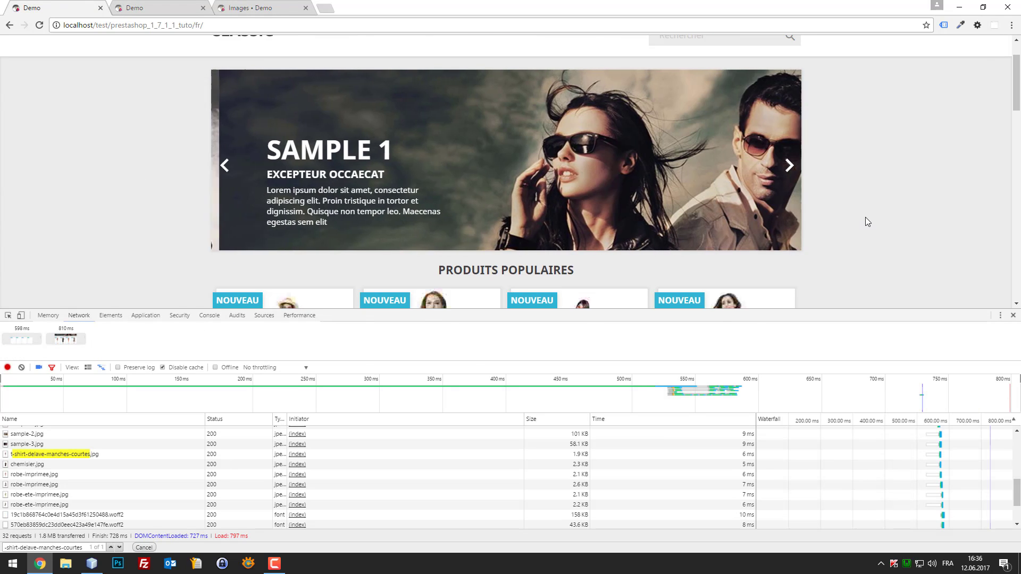
scroll(864, 219, "up", 1)
scroll(257, 292, "down", 2)
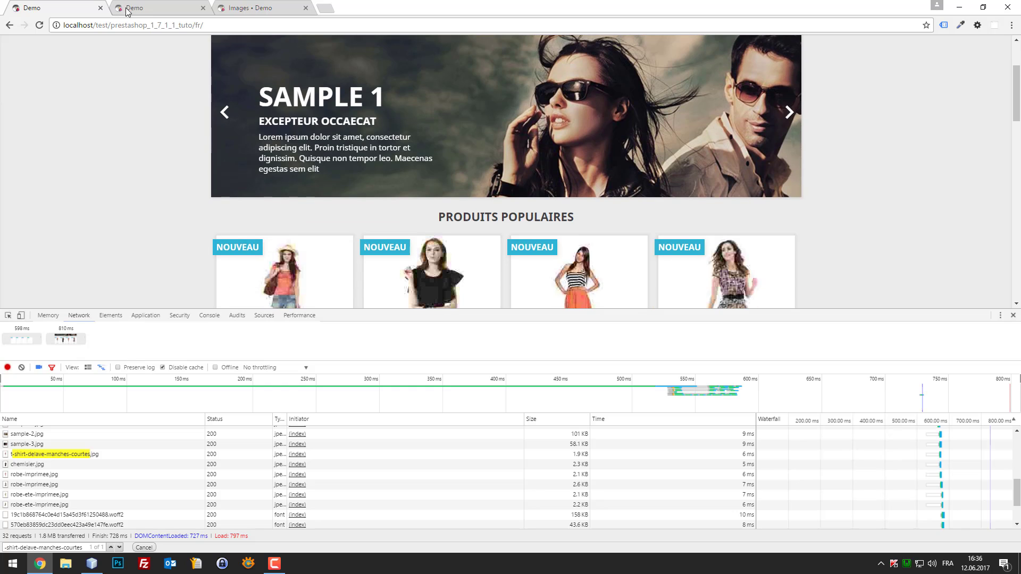
scroll(676, 198, "up", 1)
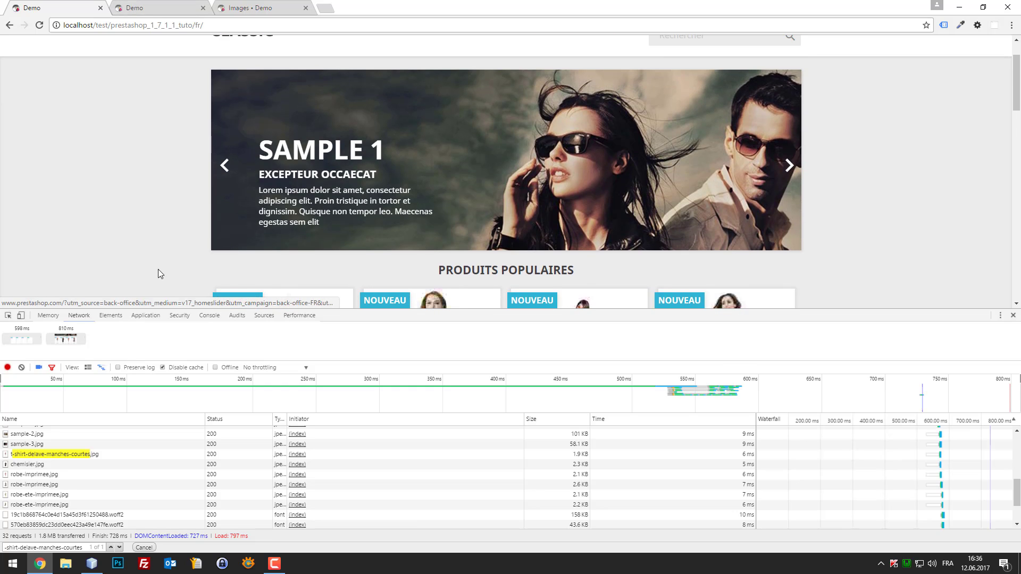
Step: Inspect the storefront slider in the page code and select the sample-1.jpg image element
left_click(8, 315)
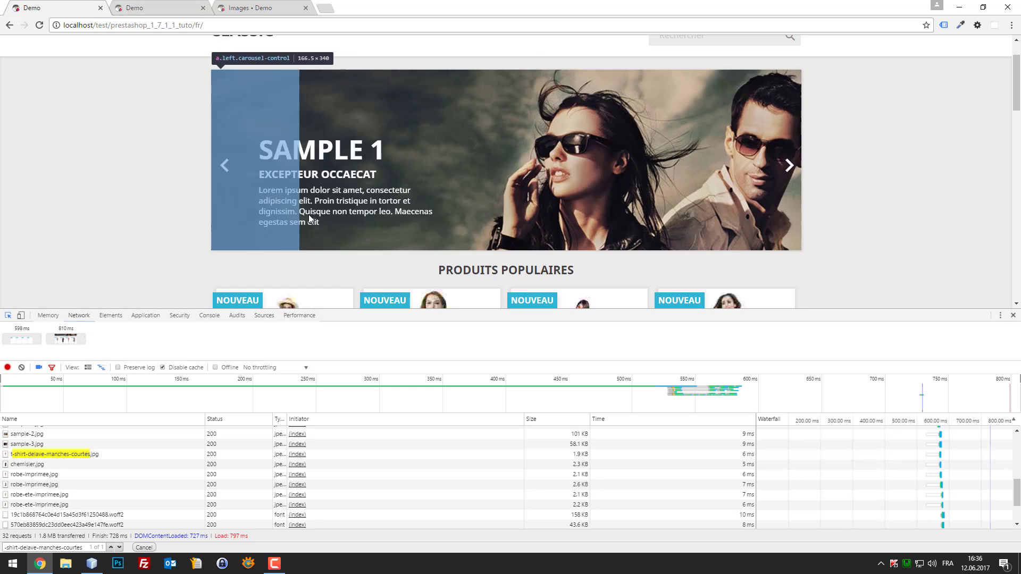
left_click(743, 86)
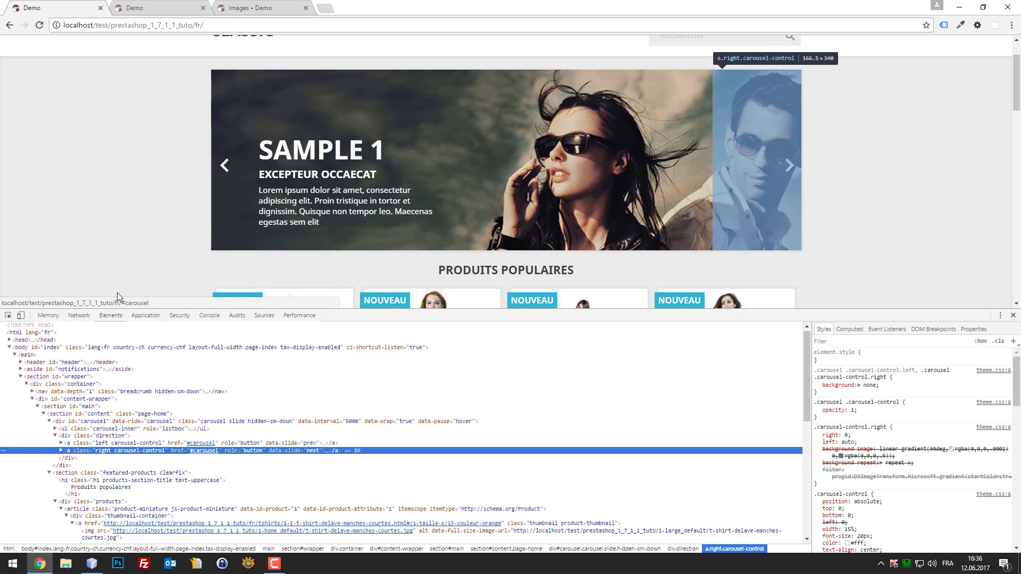
left_click(8, 315)
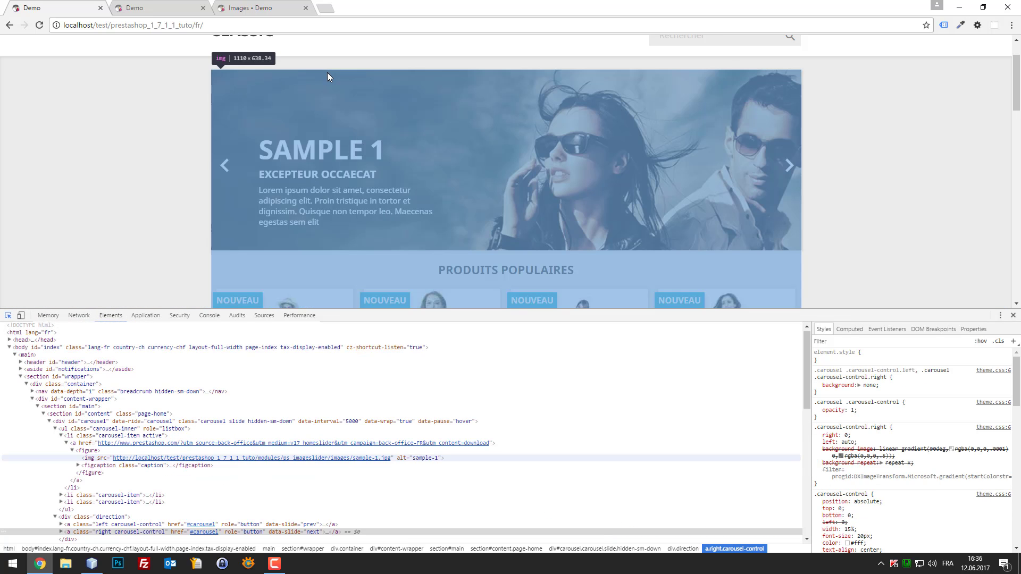
left_click(327, 72)
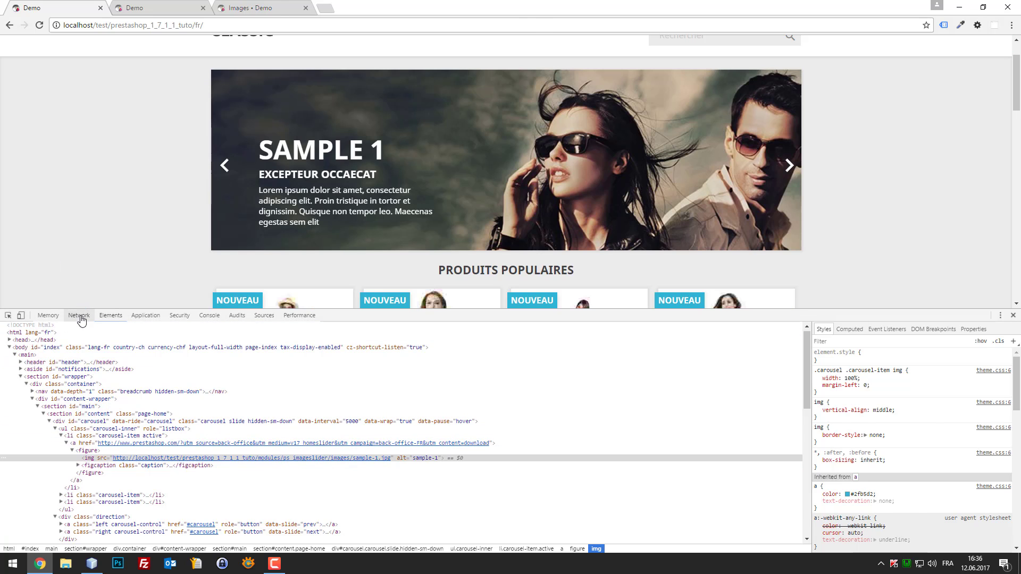
Step: Reload the storefront, sort the network requests by size and view the details of sample-3.jpg
left_click(79, 315)
key("F5")
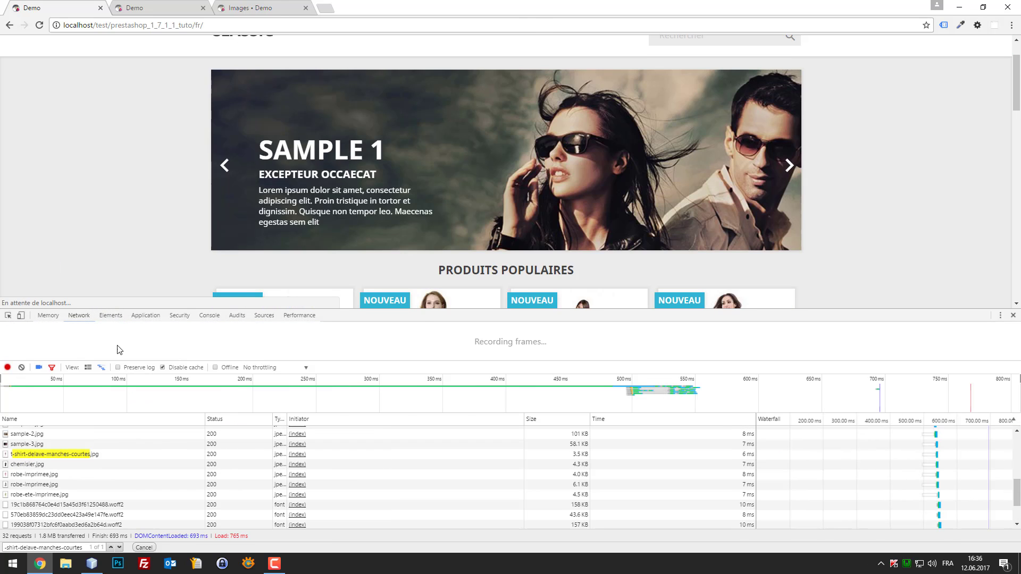
left_click(570, 421)
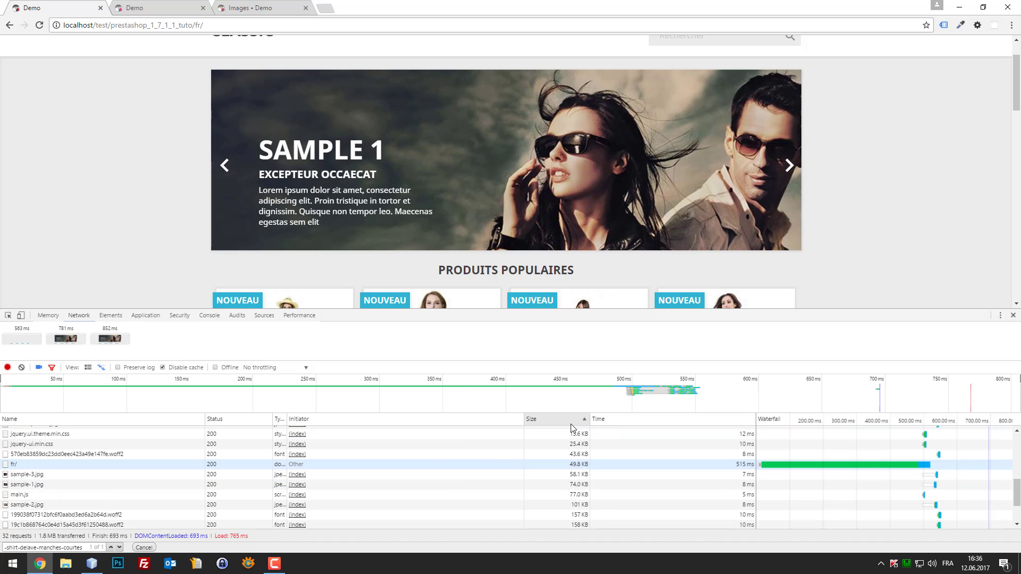
left_click(31, 488)
left_click(25, 475)
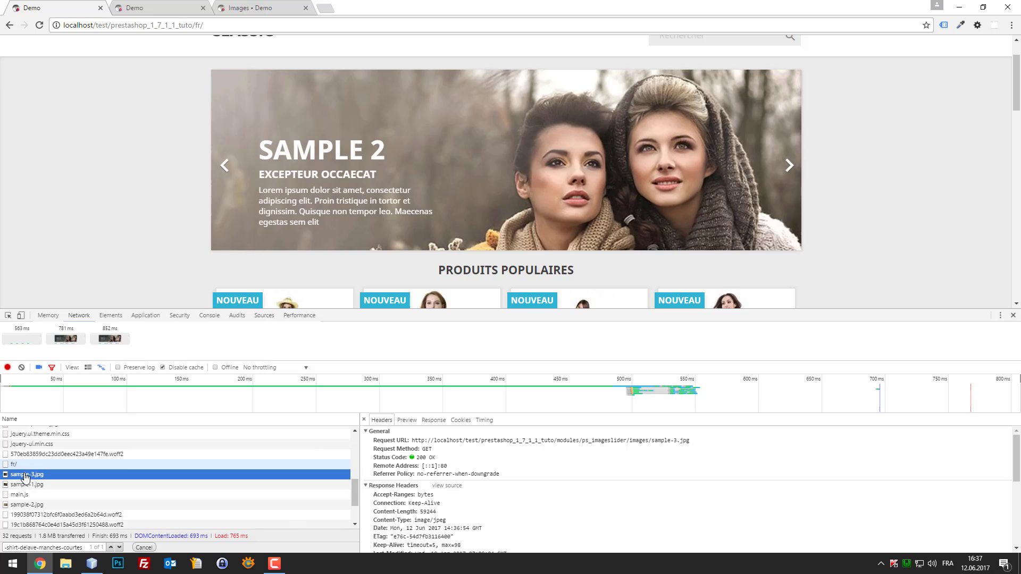
Step: Open sample-3.jpg from the network requests in a new tab and save it as a JPEG to the Bureau
right_click(25, 476)
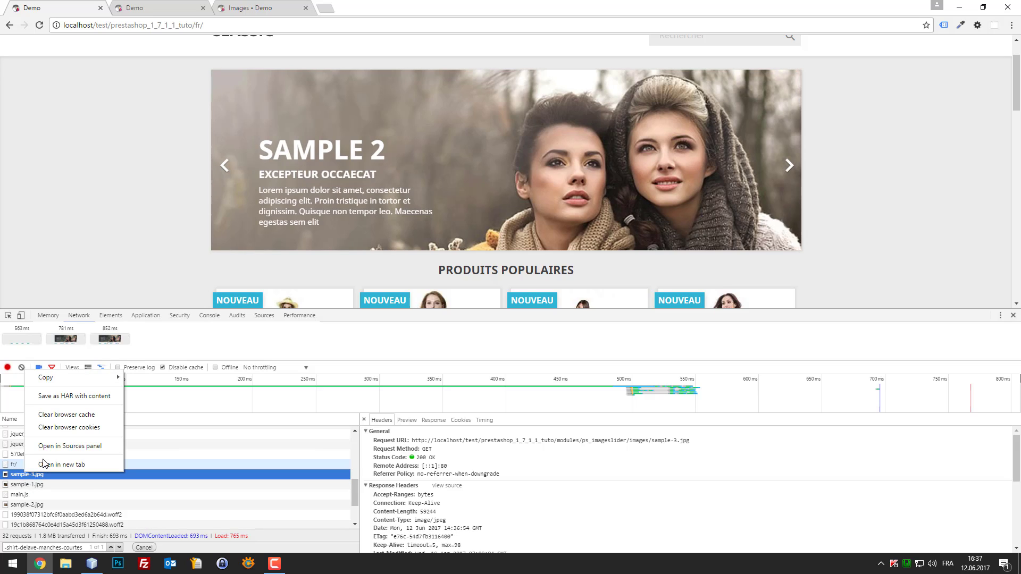
left_click(89, 464)
right_click(451, 213)
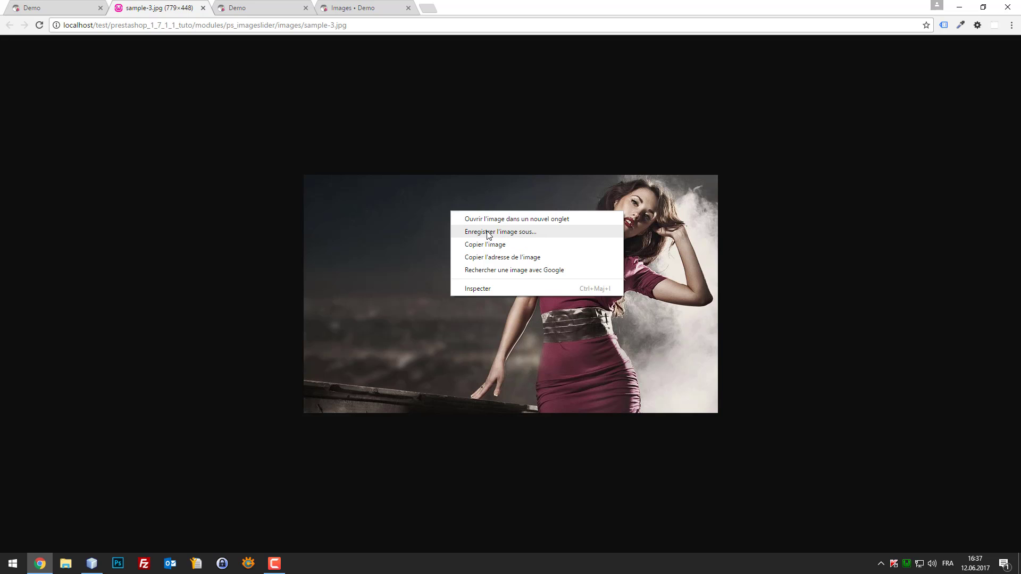
left_click(511, 233)
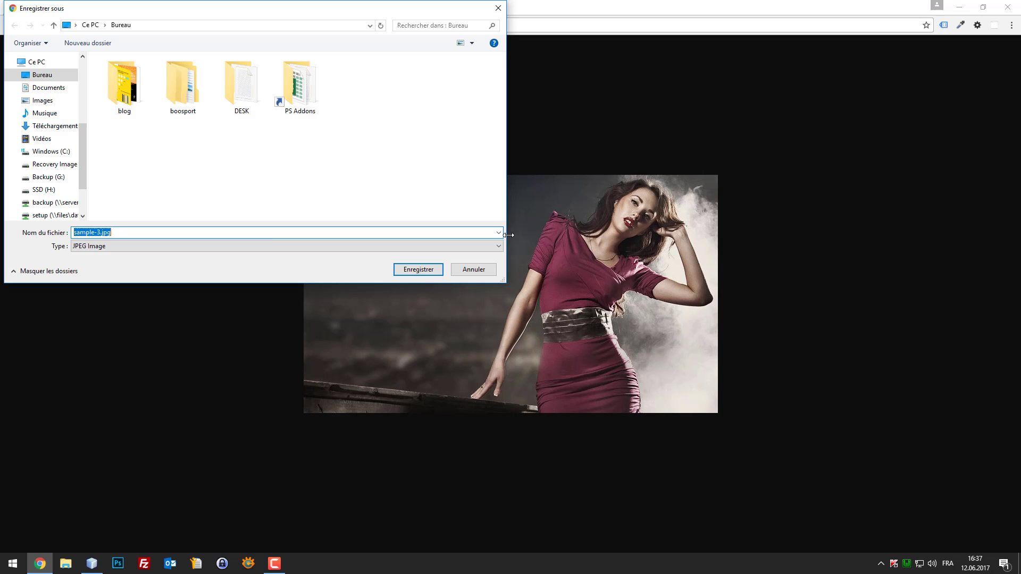
left_click(48, 77)
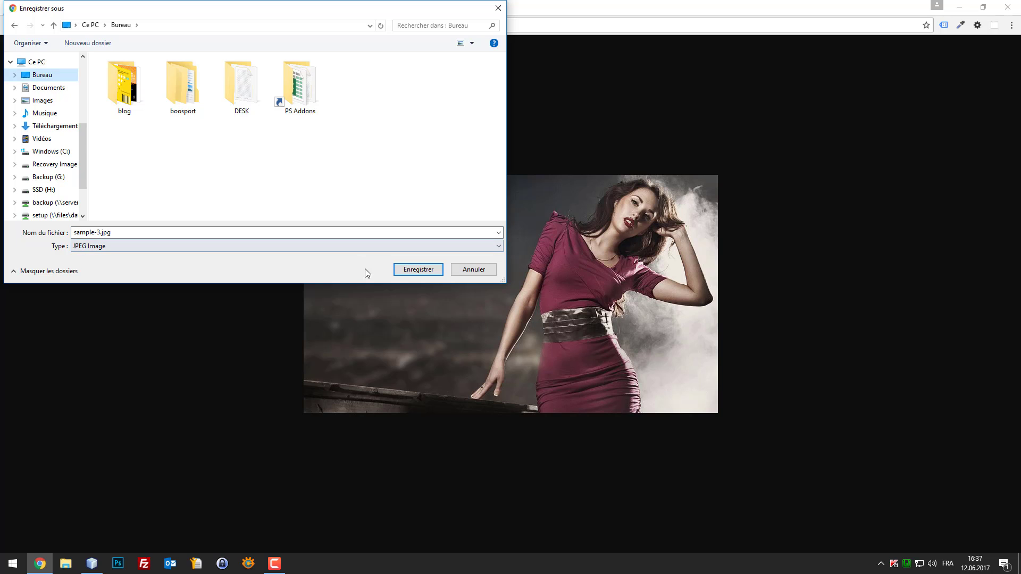
left_click(418, 269)
Step: Search Google for "compress jpg" in a new tab and open compressjpeg.com/fr
left_click(435, 11)
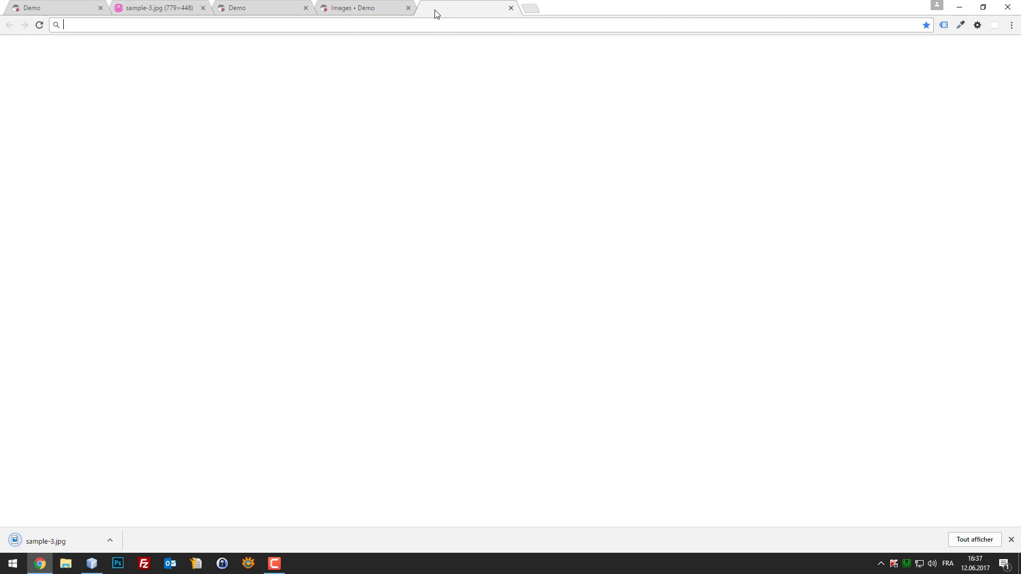
type("compri")
key("BackSpace")
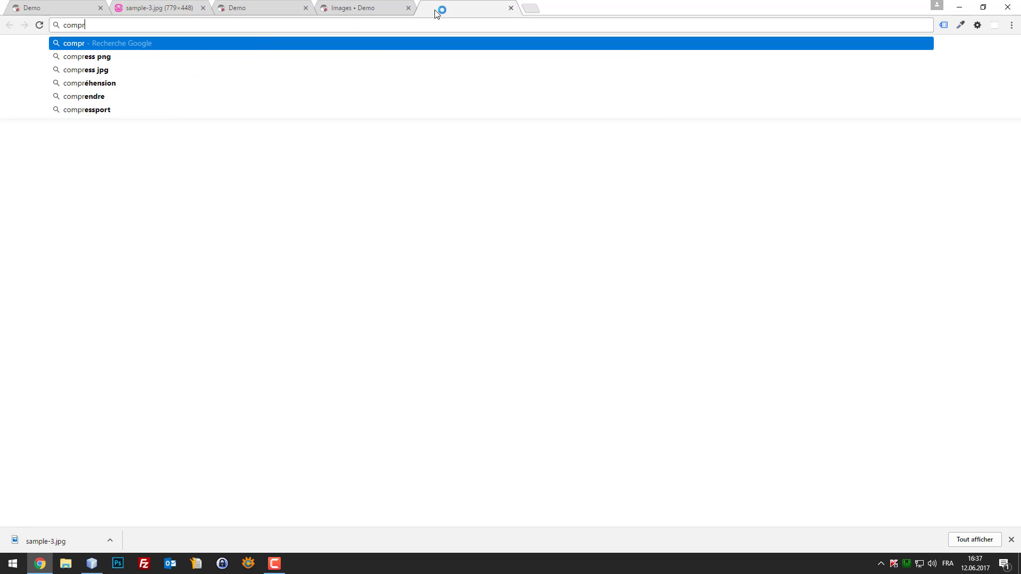
key("Down")
key("Down")
key("Return")
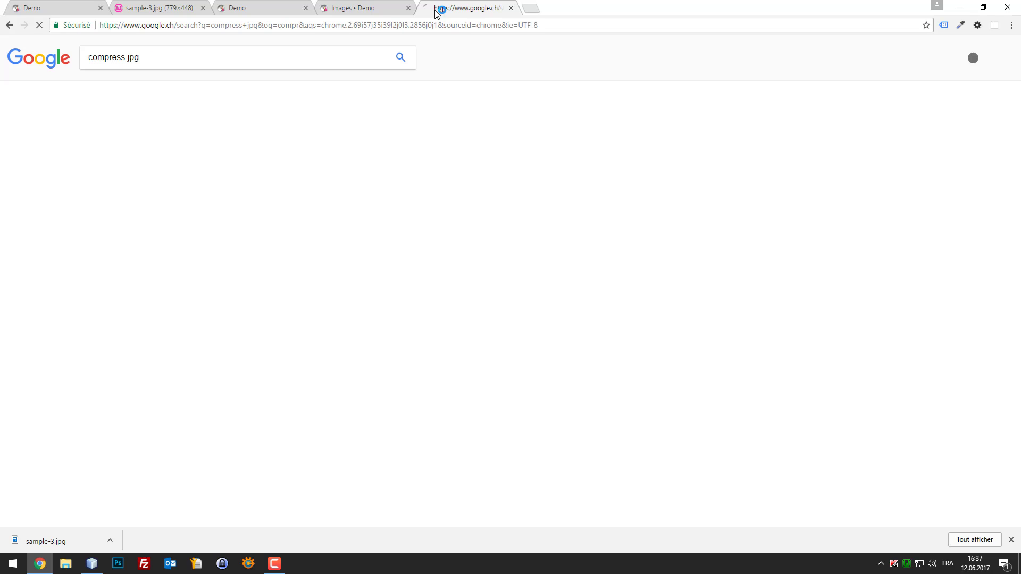
left_click(176, 134)
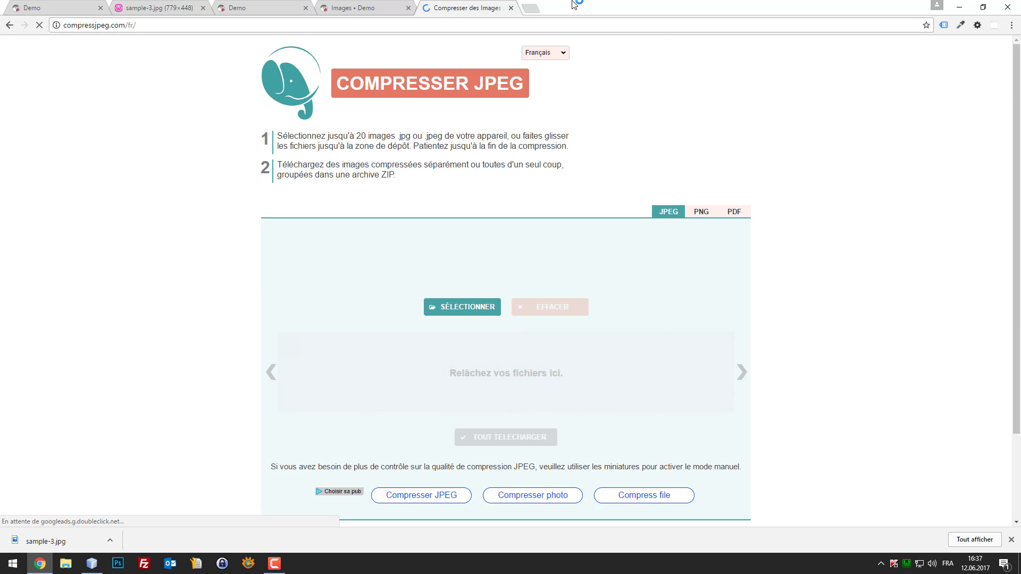
Step: Take the browser window out of full size, search for "compress png" in another new tab and open tinypng.com
double_click(615, 15)
left_click_drag(616, 15, 603, 26)
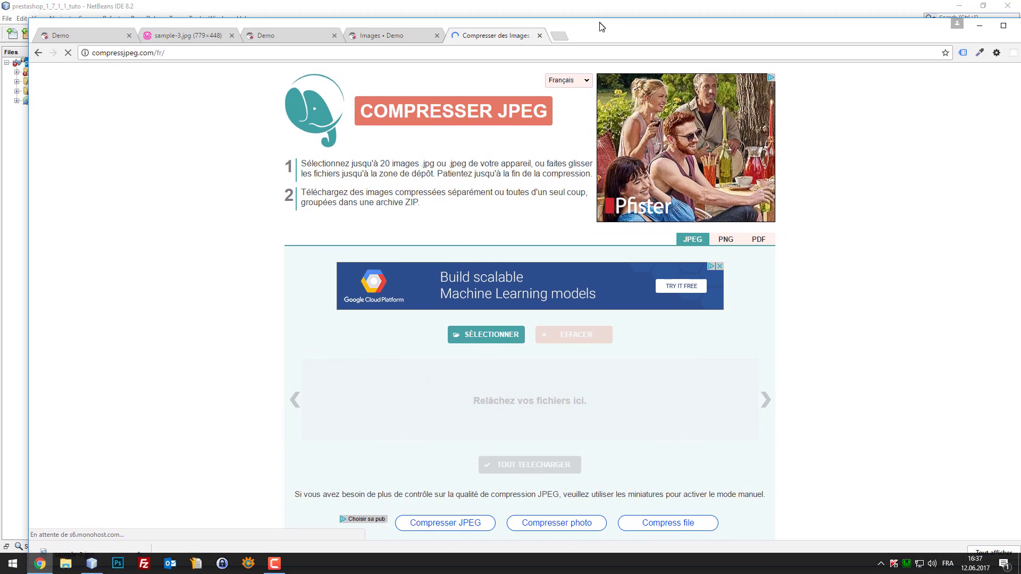
left_click(557, 38)
type("compress ")
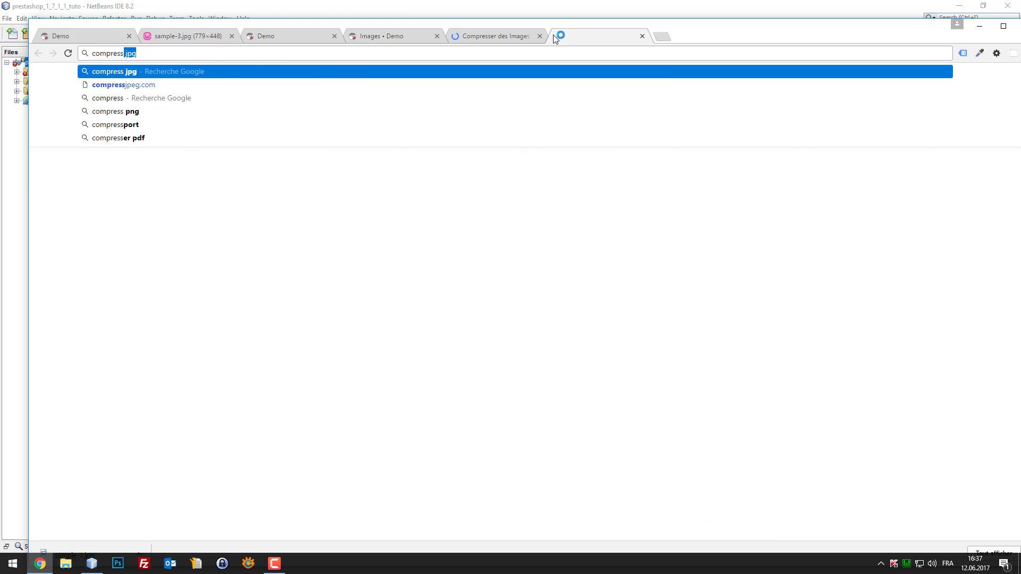
type("png")
key("Return")
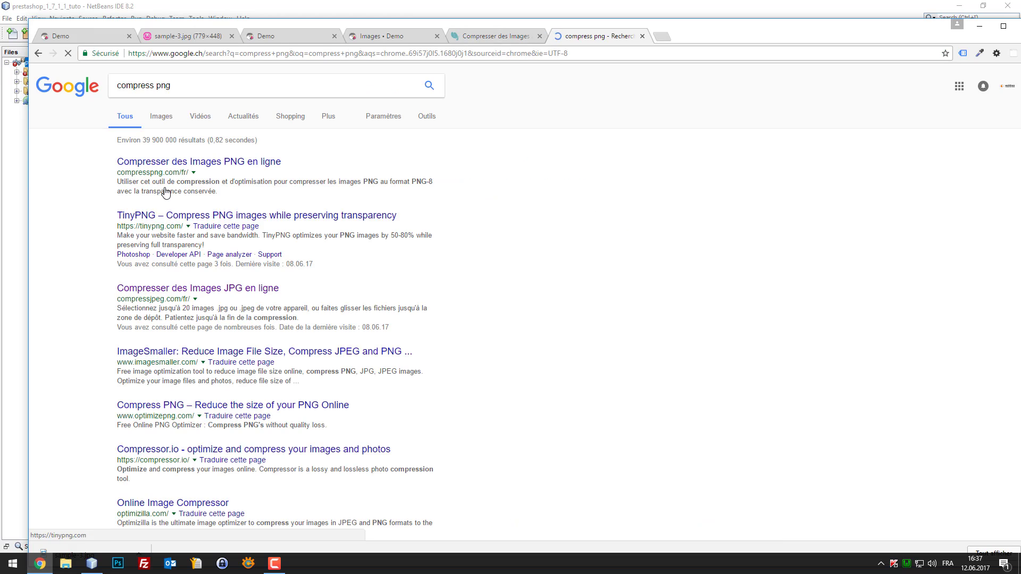
left_click(167, 217)
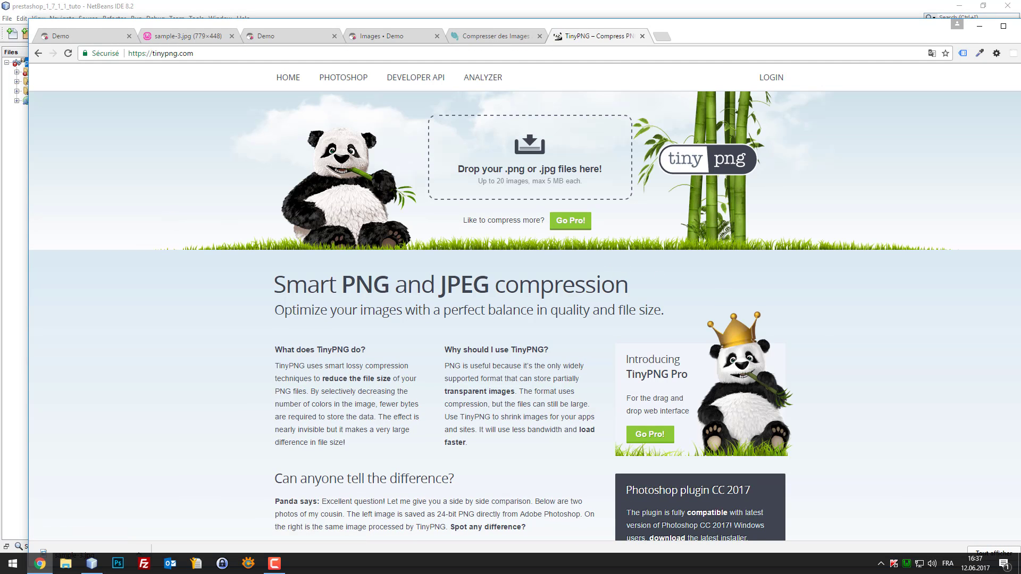
key("F9")
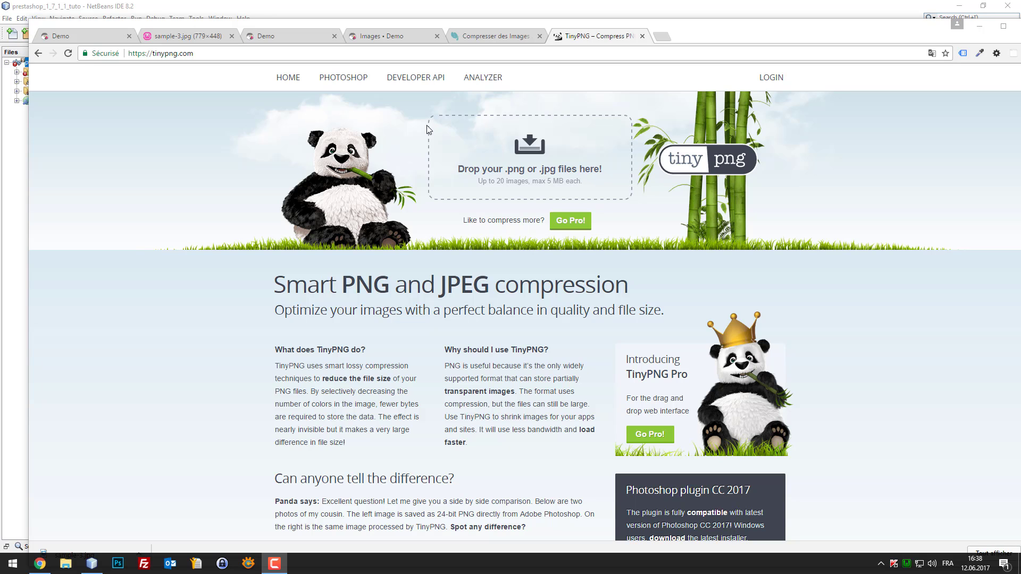
Step: Minimize NetBeans to reveal the desktop and compress the saved sample-3.jpg on compressjpeg.com
left_click(520, 37)
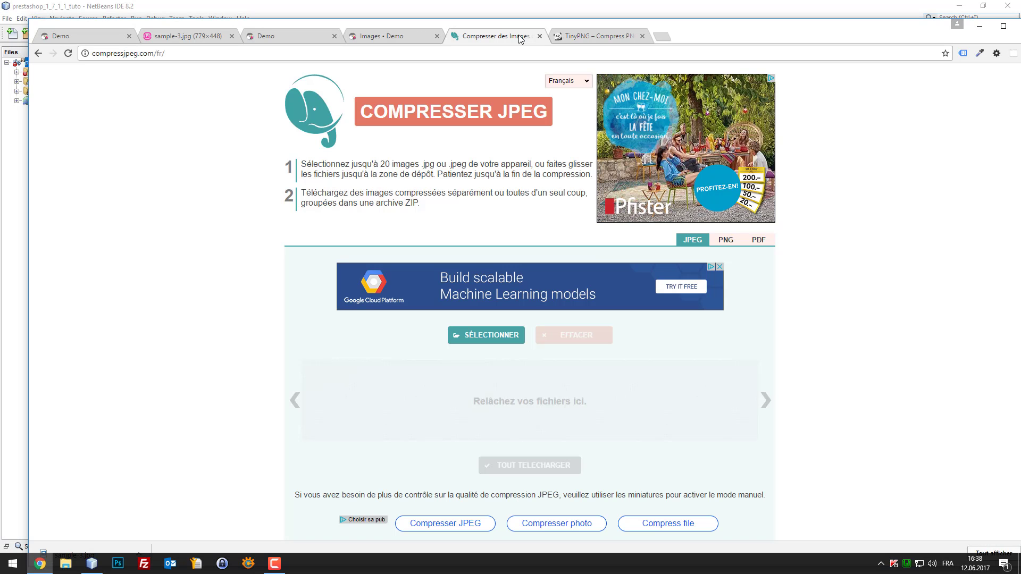
left_click(953, 7)
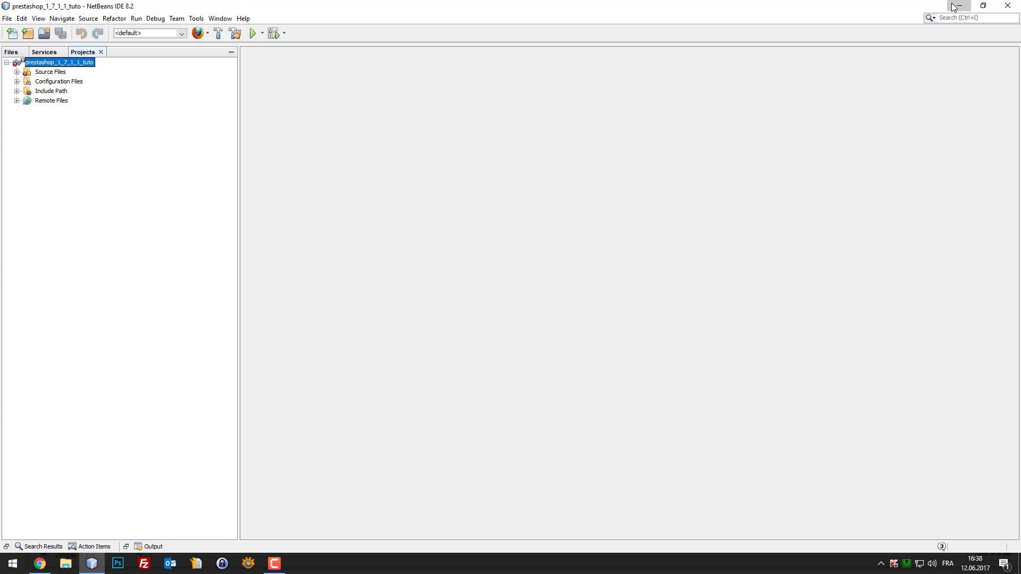
left_click_drag(20, 131, 511, 423)
left_click(1003, 26)
right_click(994, 25)
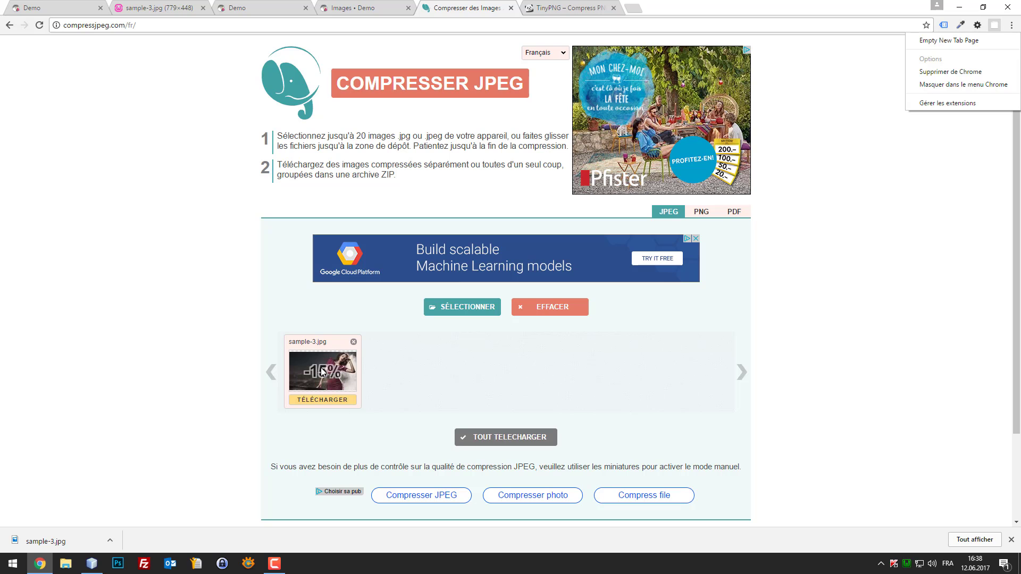
Step: Uncover the desktop again and compress the same sample-3.jpg file on TinyPNG
left_click_drag(674, 6, 720, 23)
left_click(638, 34)
left_click_drag(23, 133, 485, 166)
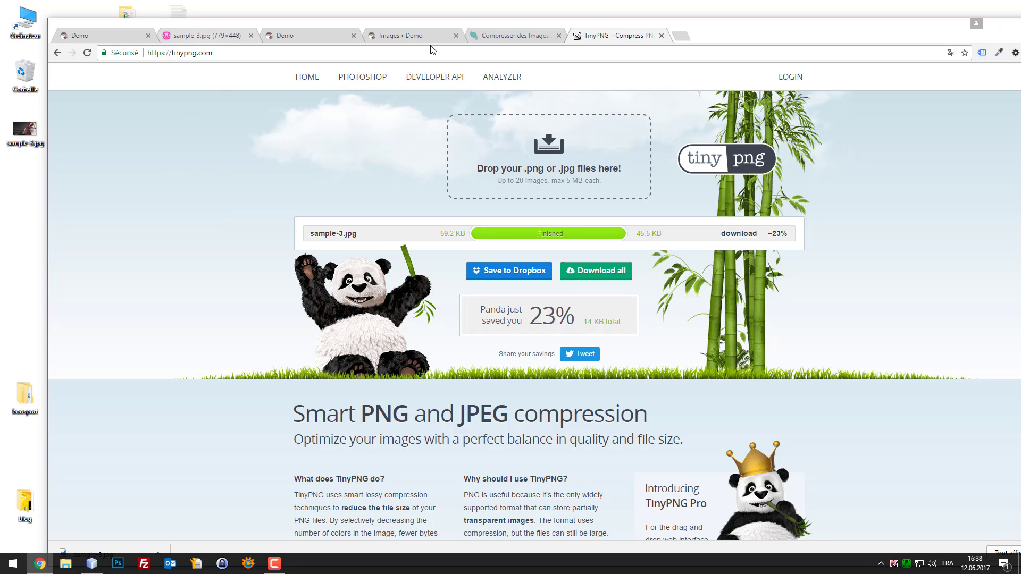
Step: Compare the compression results for sample-3.jpg between compressjpeg.com and TinyPNG
left_click(509, 37)
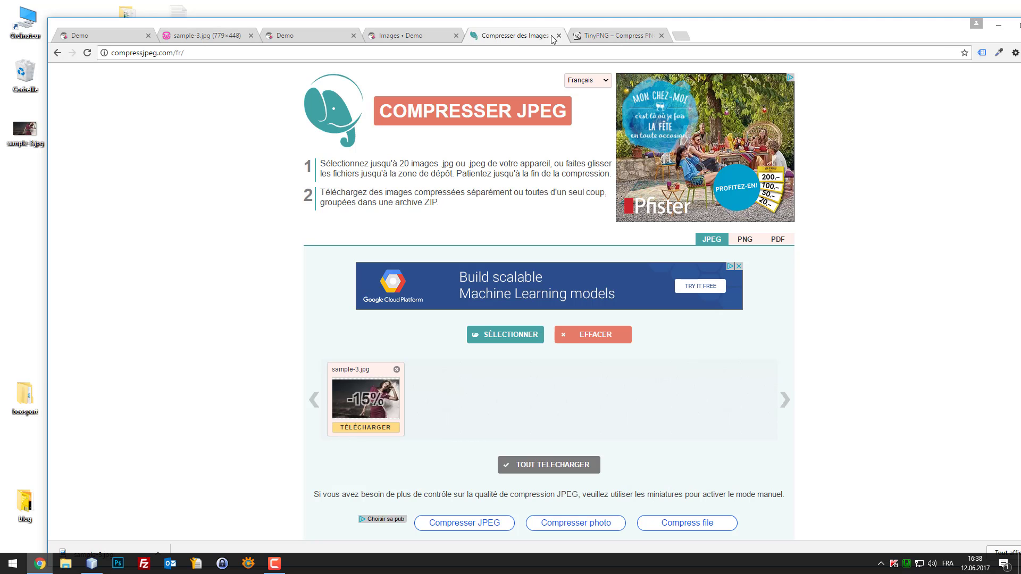
left_click(587, 42)
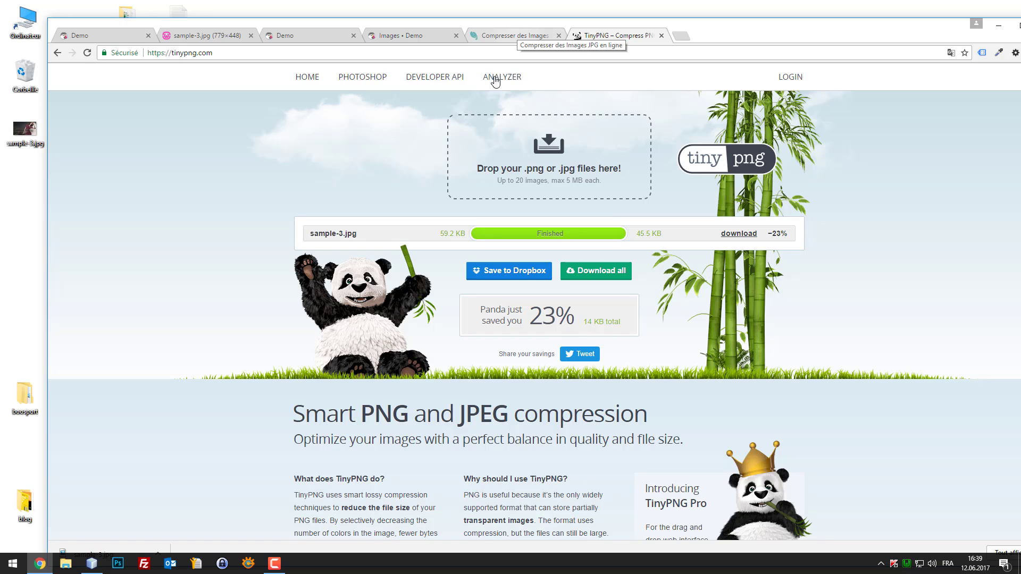
left_click(514, 36)
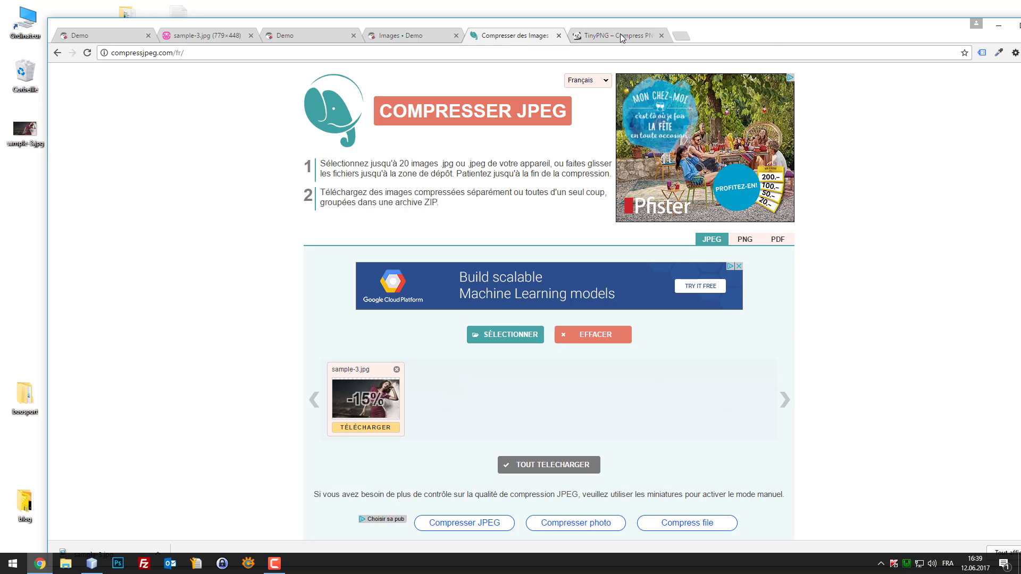
Step: Maximize the browser, view the original sample-3.jpg and return to the storefront with its request details
double_click(774, 38)
left_click(149, 8)
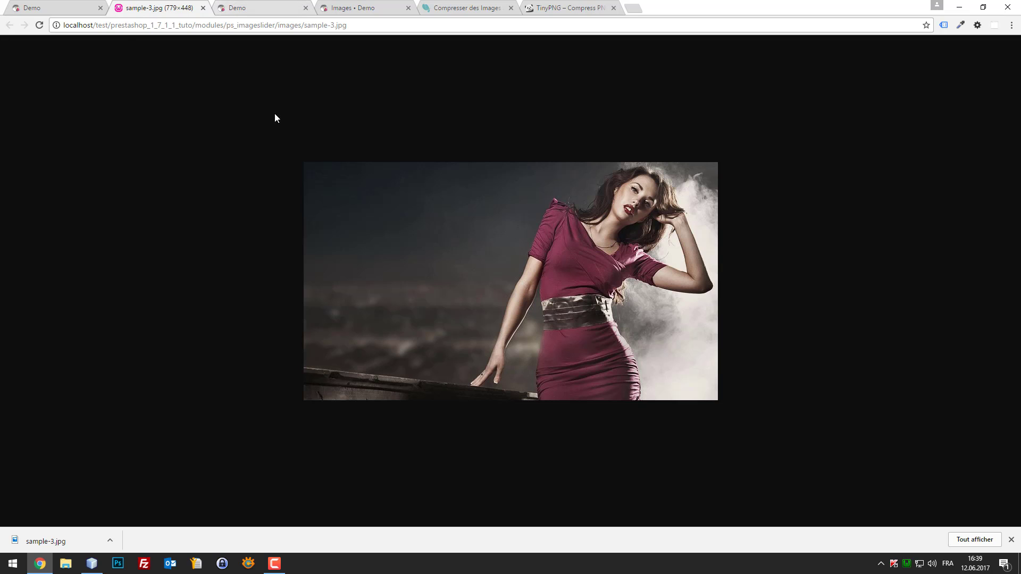
left_click(23, 4)
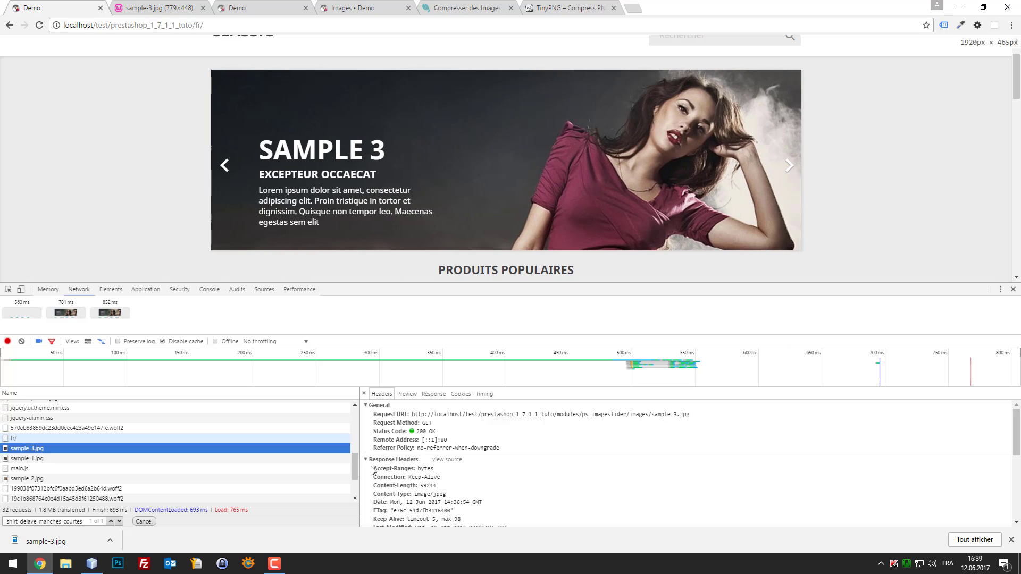
Step: Close the request details and search Google for "webbax slider" in a new tab
left_click(364, 394)
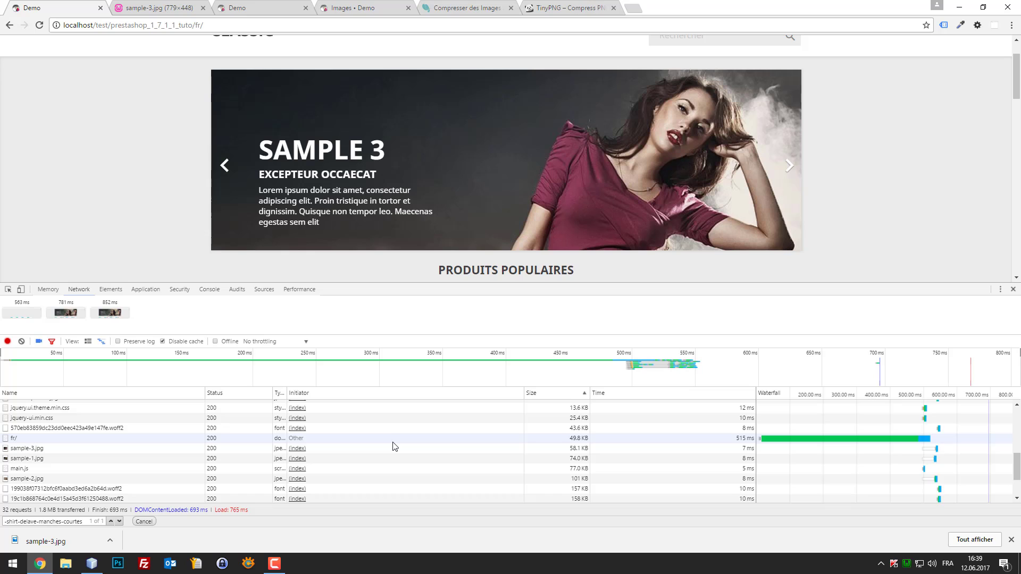
key("ctrl+t")
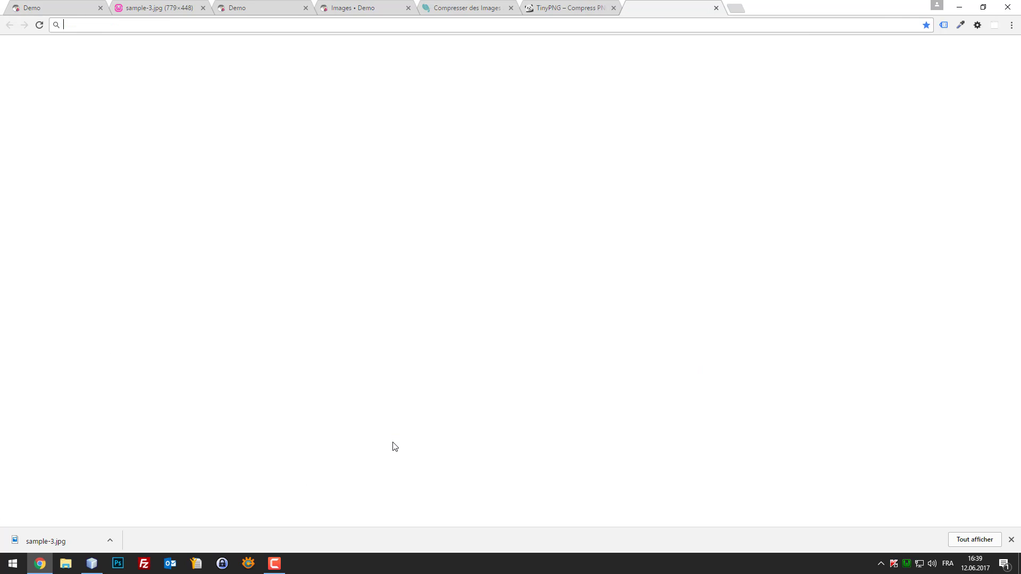
type("webbax a")
key("BackSpace")
type("slider")
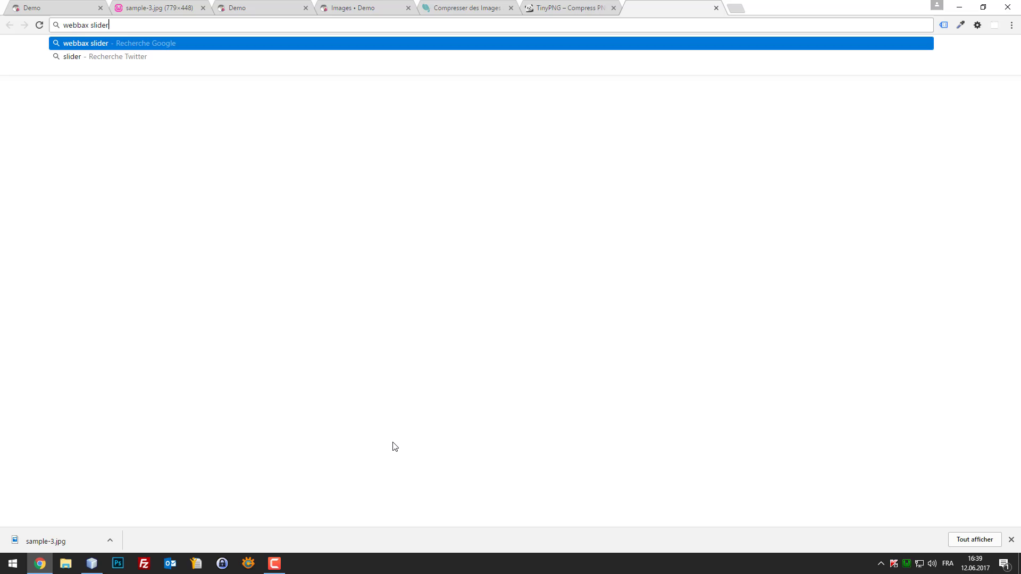
key("Return")
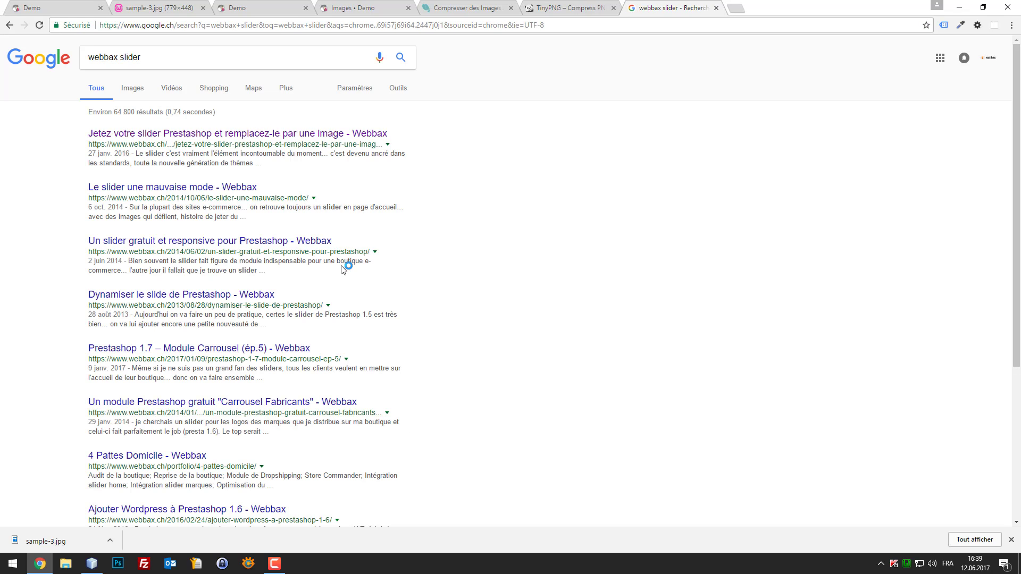
Step: Open the article "Jetez votre slider Prestashop et remplacez-le par une image" in its own tab, close the search results and skim the article
right_click(202, 135)
left_click(227, 142)
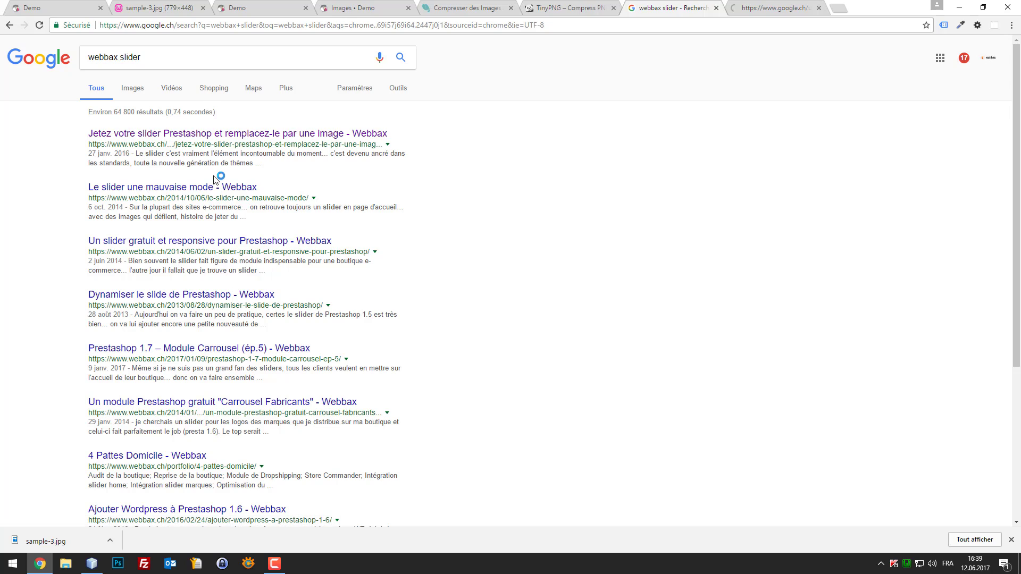
right_click(205, 190)
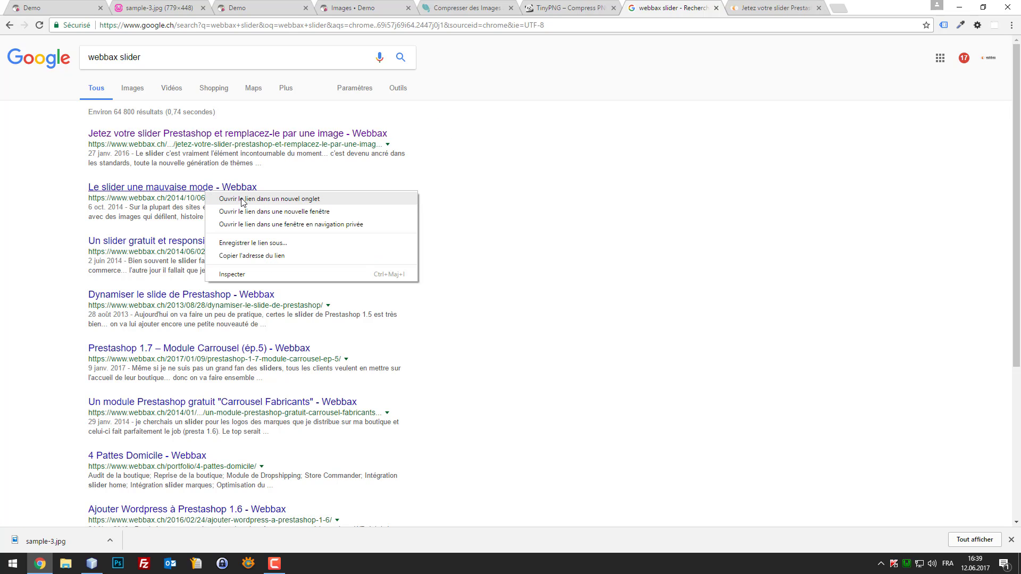
left_click(647, 8)
middle_click(647, 8)
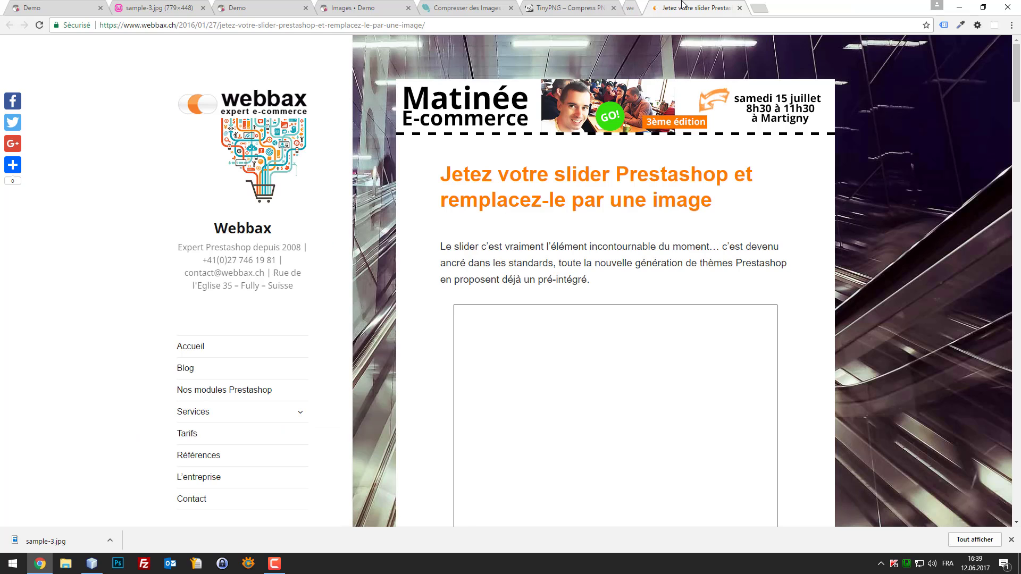
scroll(771, 204, "down", 20)
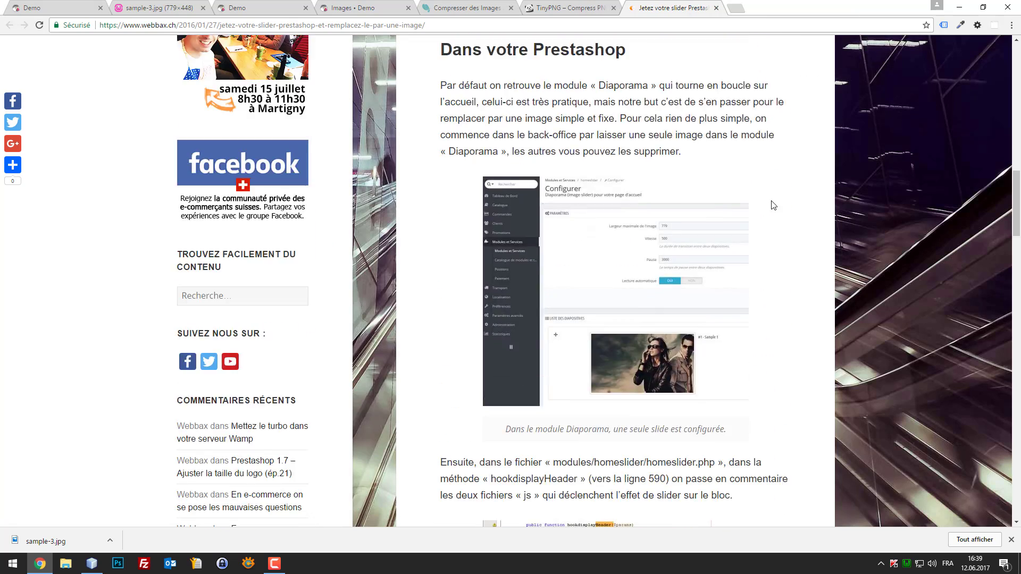
scroll(858, 238, "down", 5)
scroll(847, 237, "up", 15)
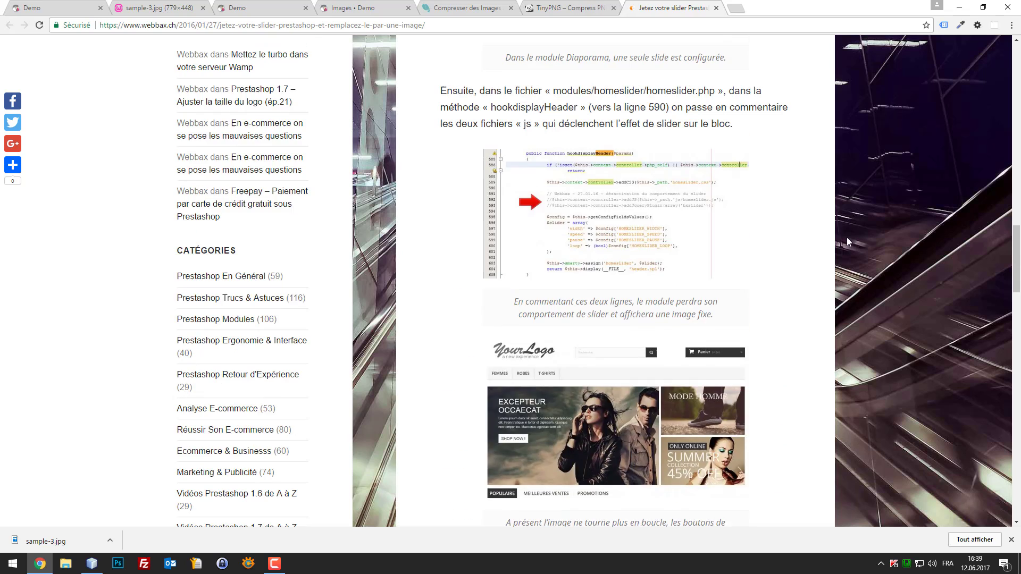
Step: View sample-3.jpg, highlight the /modules/ps_imageslider/images/sample-3.jpg part of its address and return to the storefront
left_click(601, 7)
left_click(131, 8)
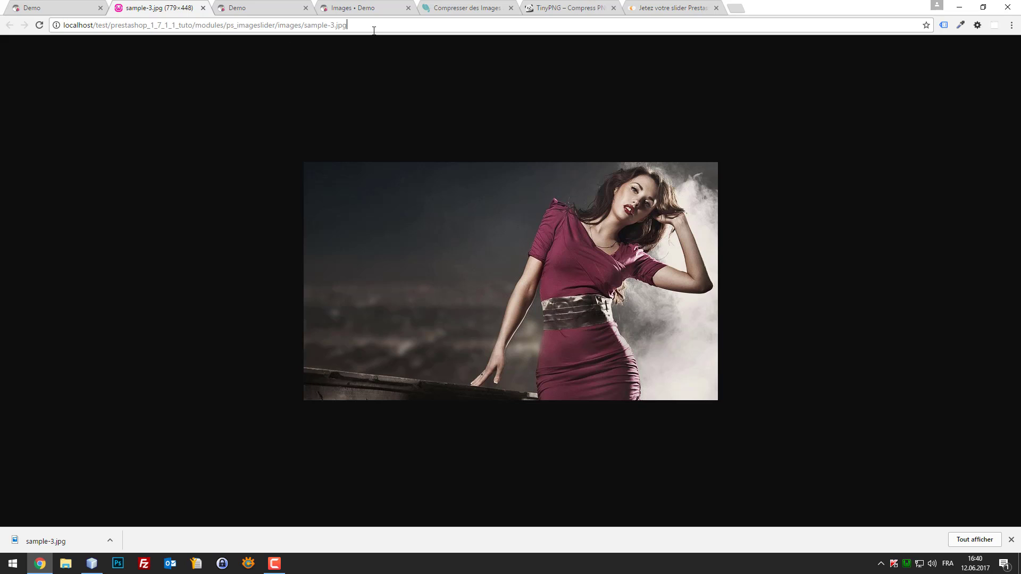
left_click_drag(345, 25, 198, 31)
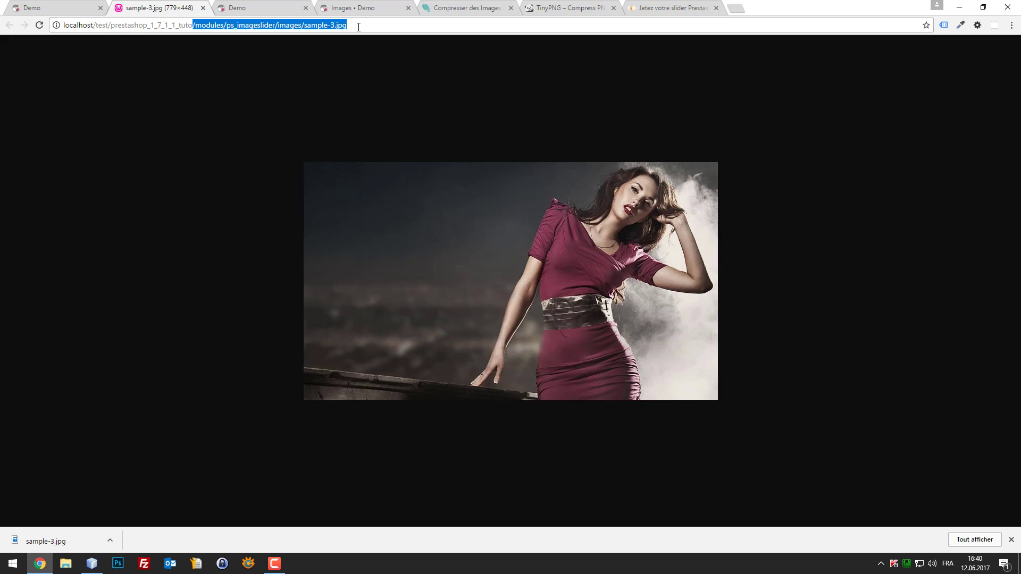
left_click(42, 7)
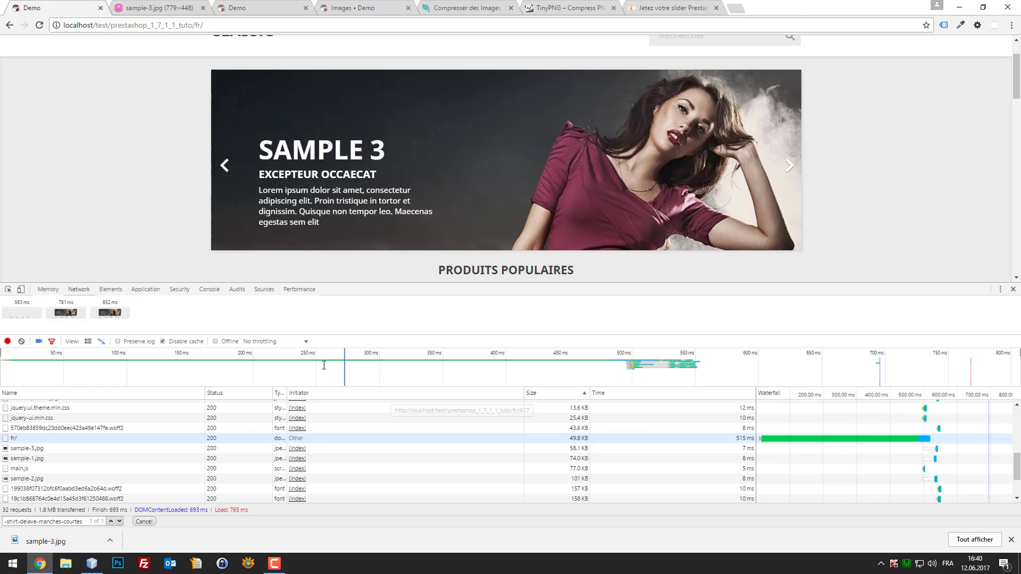
Step: Enlarge the network request list, search it for ".jpg" and sort the requests by size in descending order
left_click_drag(410, 286, 409, 232)
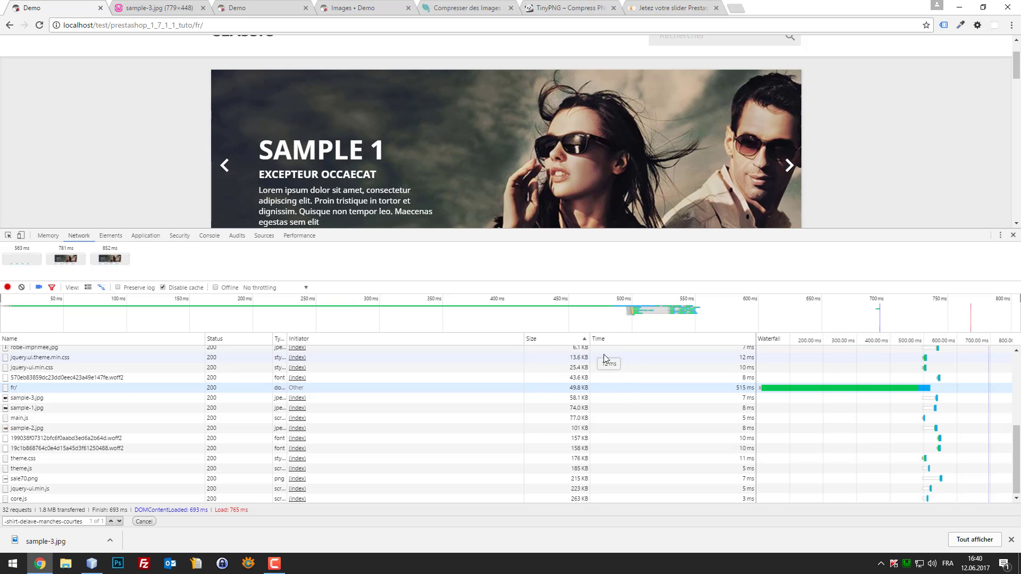
scroll(604, 354, "up", 3)
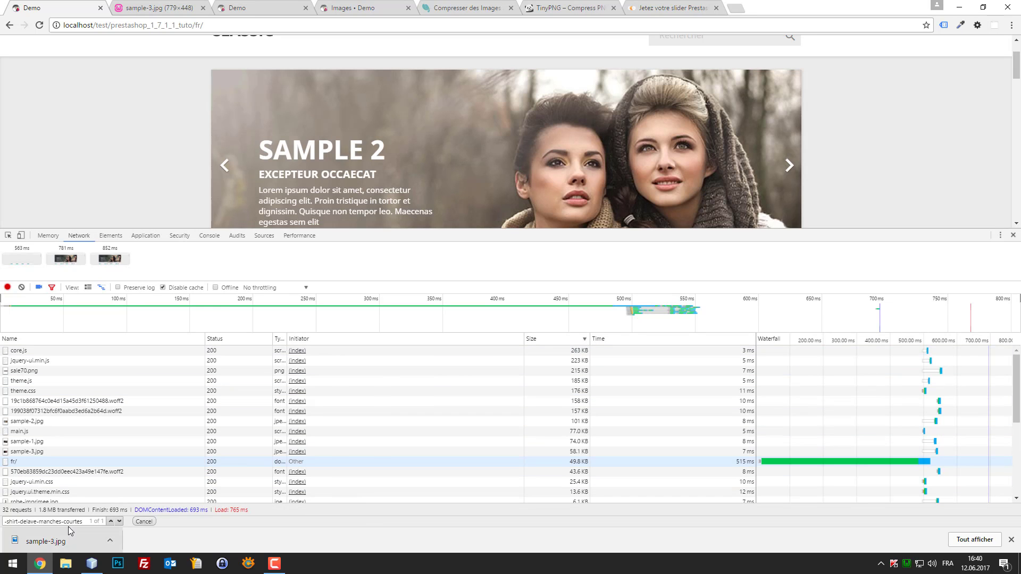
key("ctrl+a")
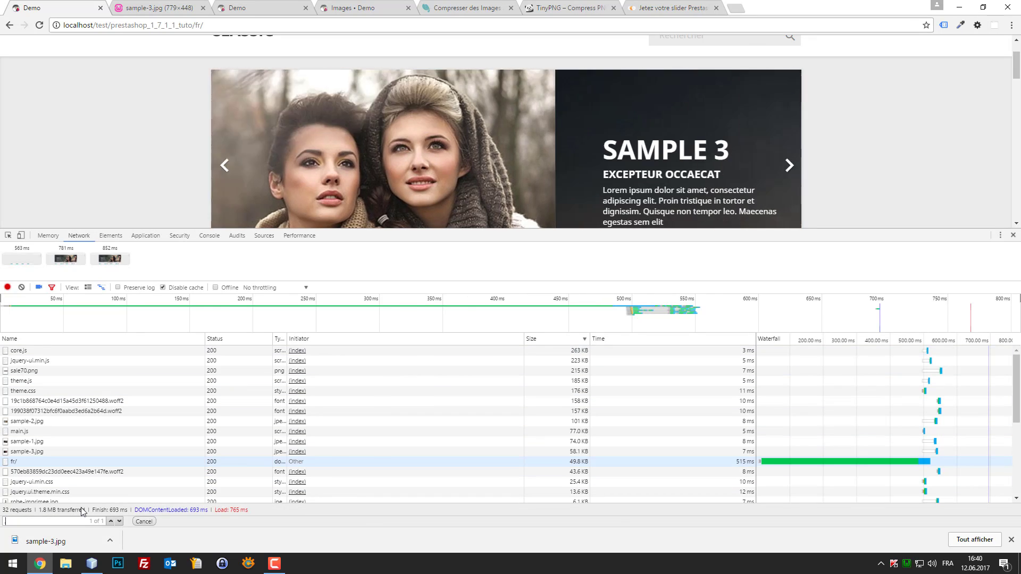
type(".jpg")
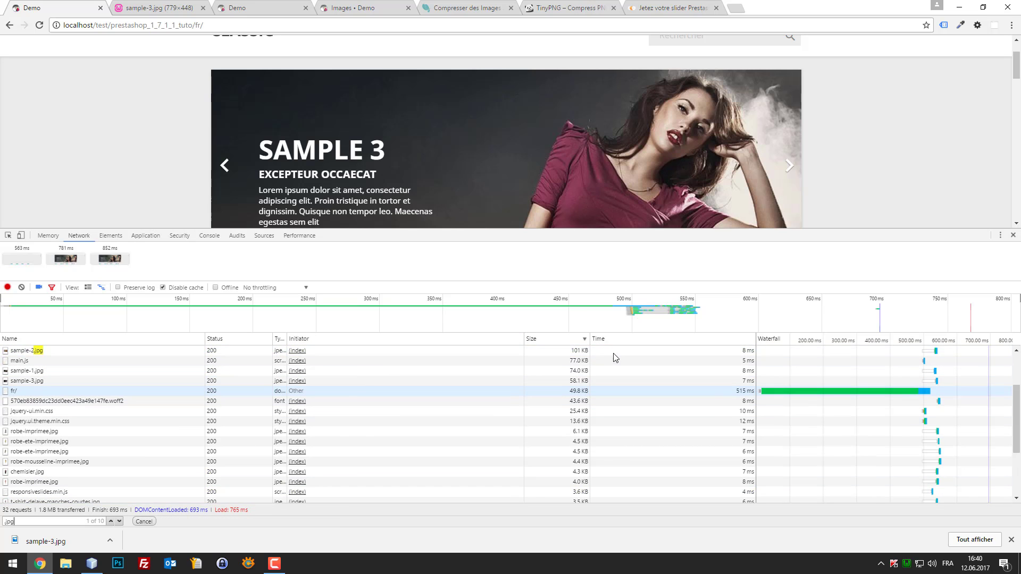
left_click(567, 337)
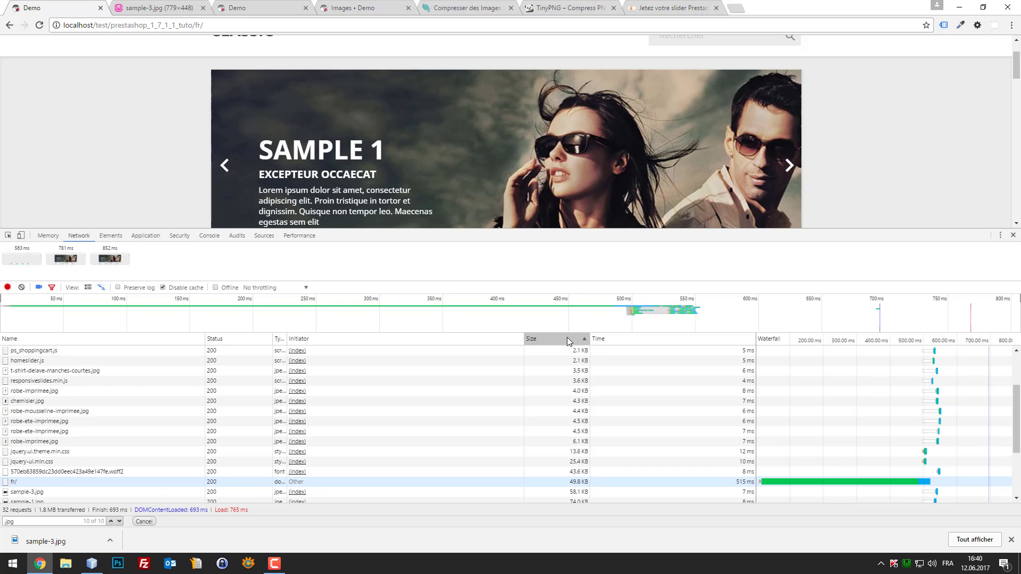
left_click(566, 338)
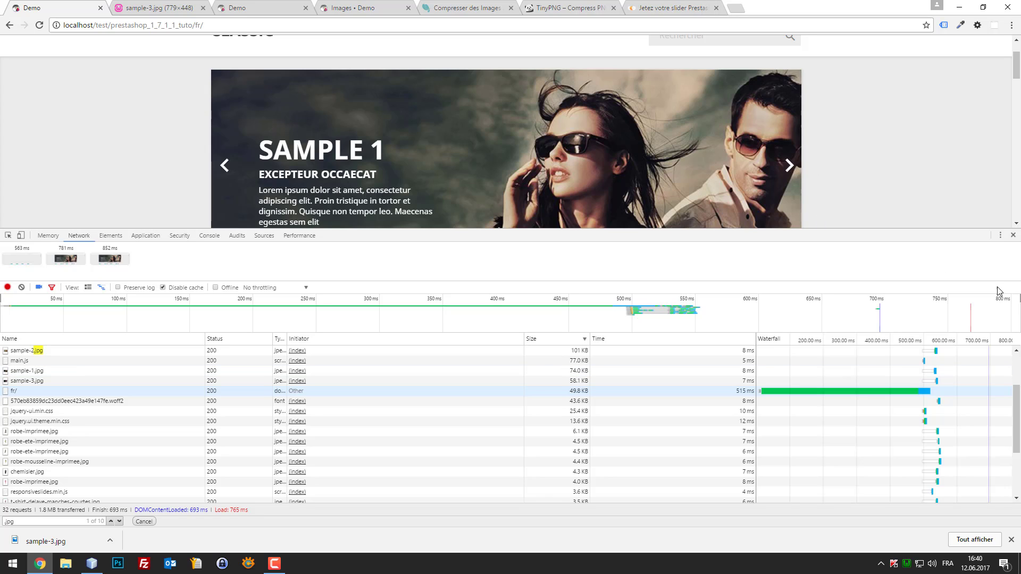
Step: Close the developer tools and view the popular products on the storefront
left_click(1013, 235)
scroll(839, 244, "down", 2)
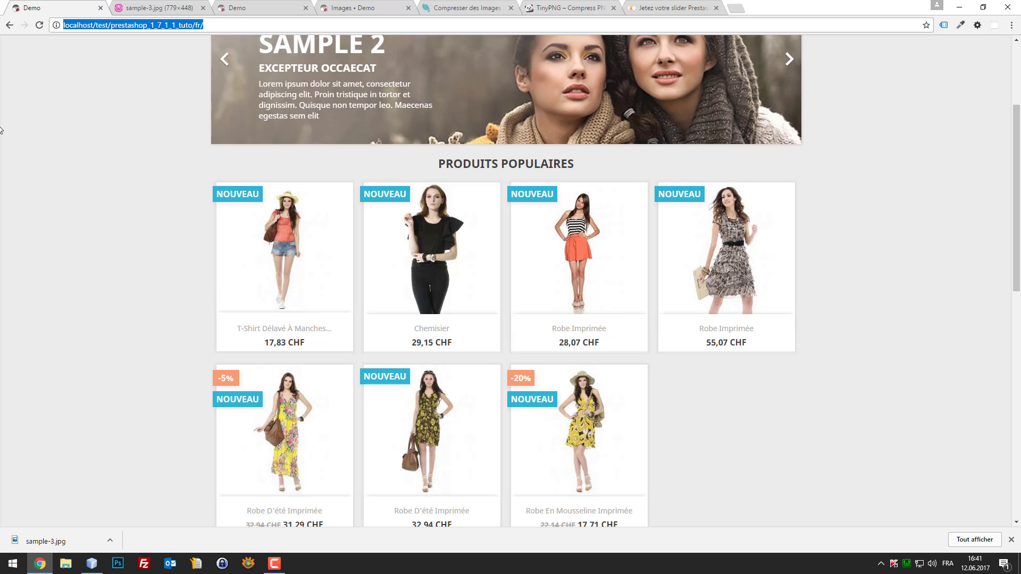
left_click(13, 190)
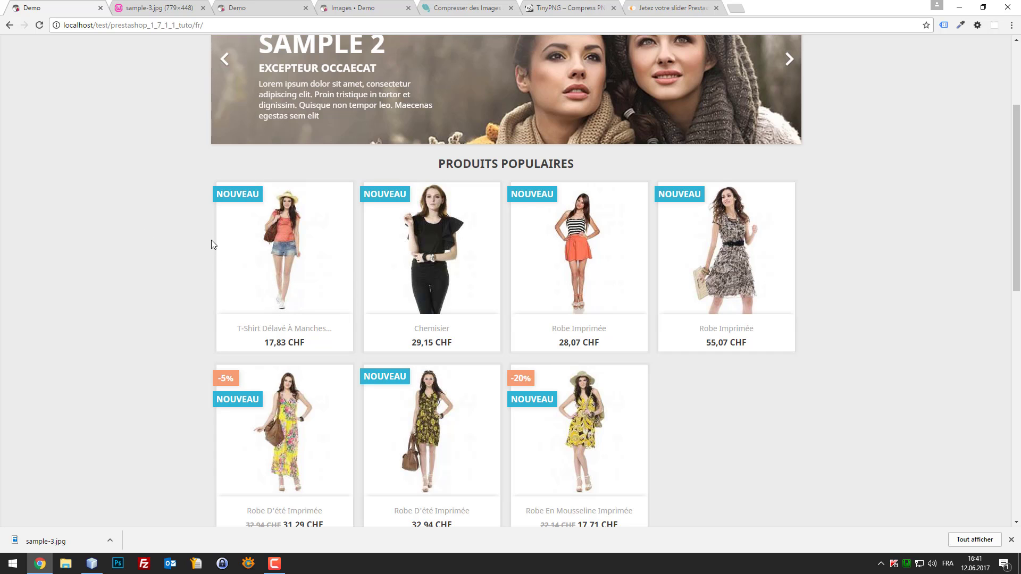
Step: Reopen the developer tools, switch the mobile device preview on and off again, and reduce the height of the tools area
key("F12")
left_click(20, 235)
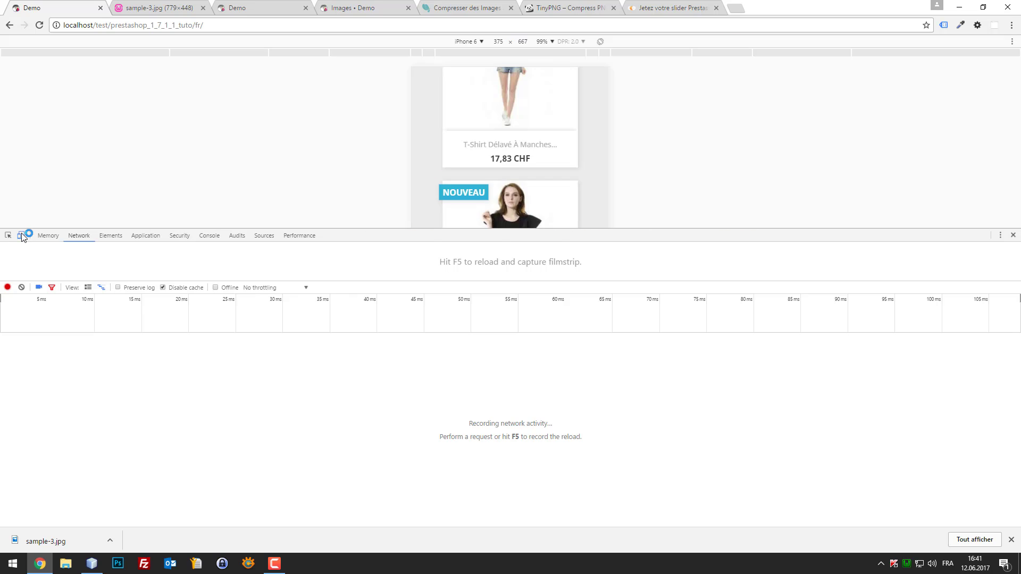
left_click(20, 235)
left_click_drag(54, 229, 105, 384)
scroll(205, 266, "up", 4)
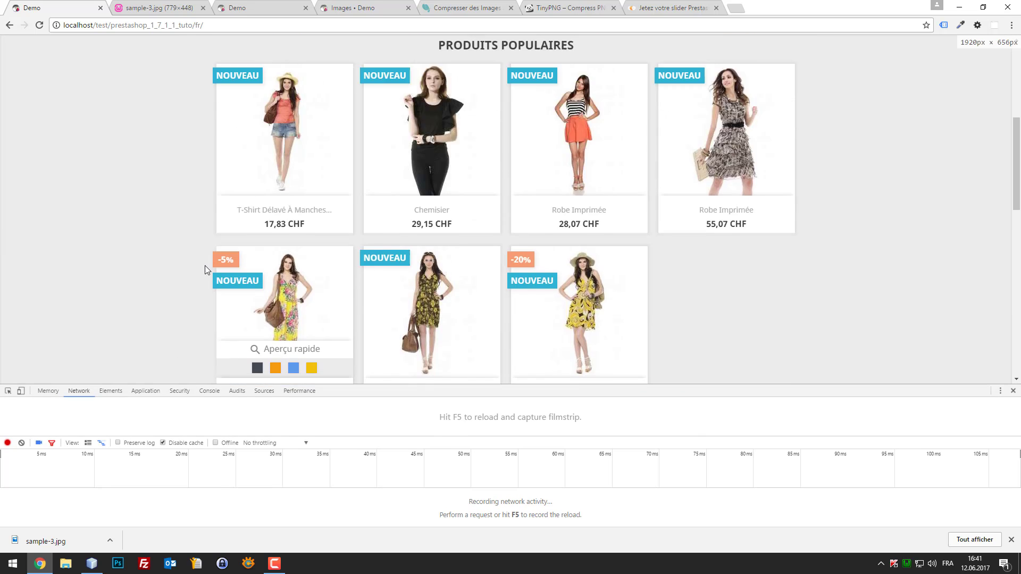
Step: Open the first product's T-shirt image in a new tab and view it on its own
right_click(258, 234)
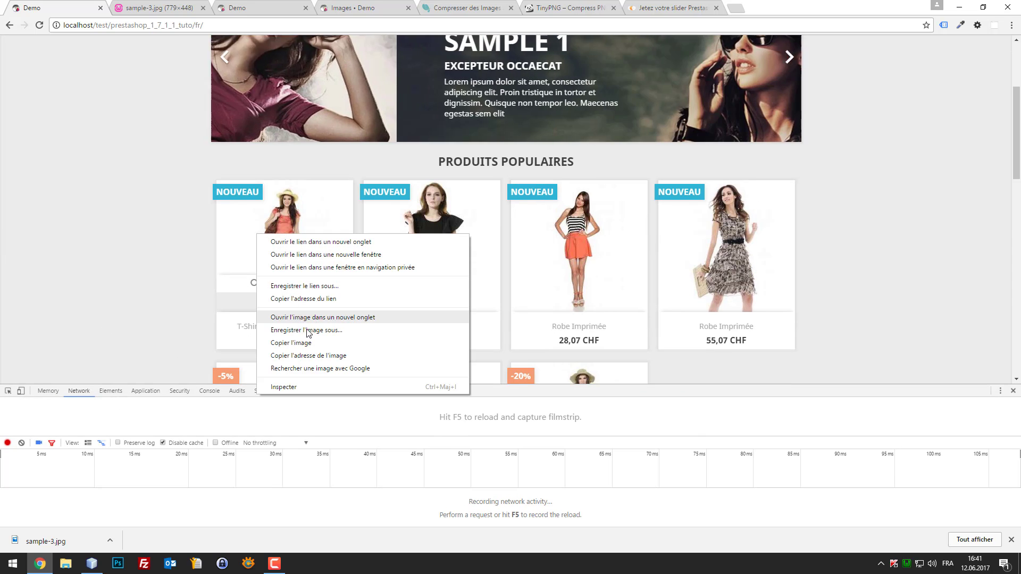
left_click(287, 318)
key("ctrl+Tab")
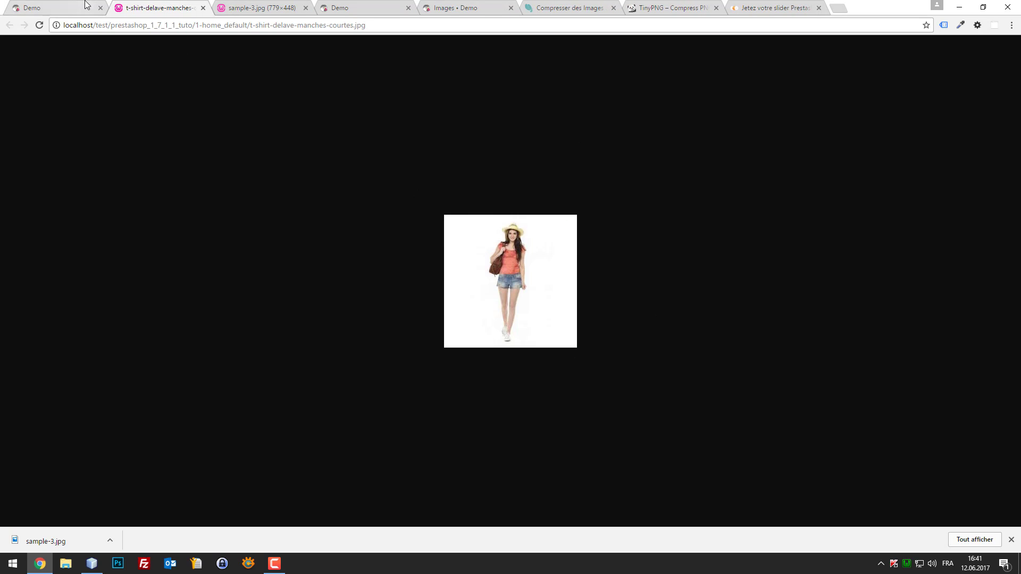
Step: Compare the T-shirt thumbnail in the storefront's popular products with the standalone t-shirt-delave-manches-courtes.jpg image
key("ctrl+shift+Tab")
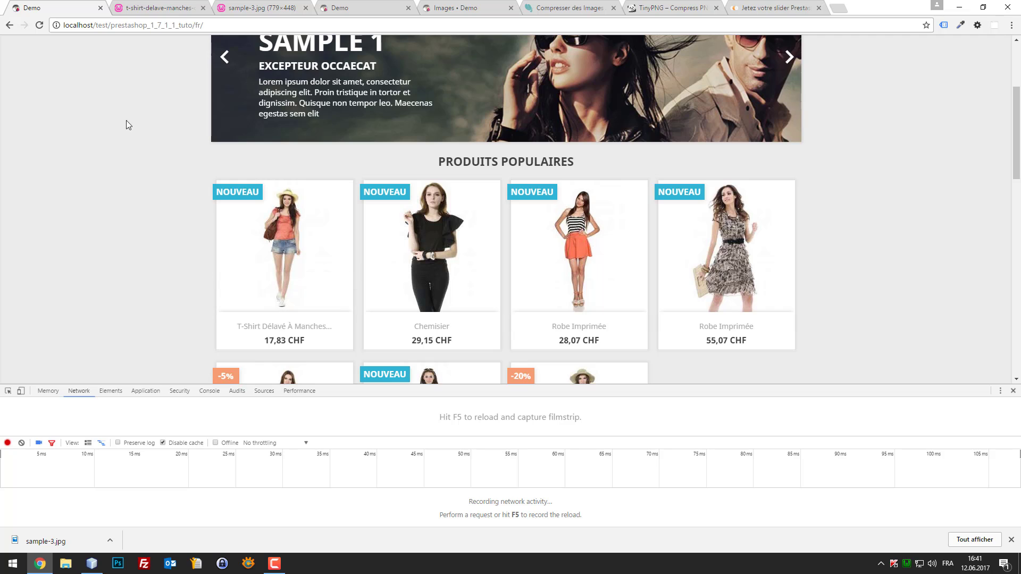
left_click(185, 5)
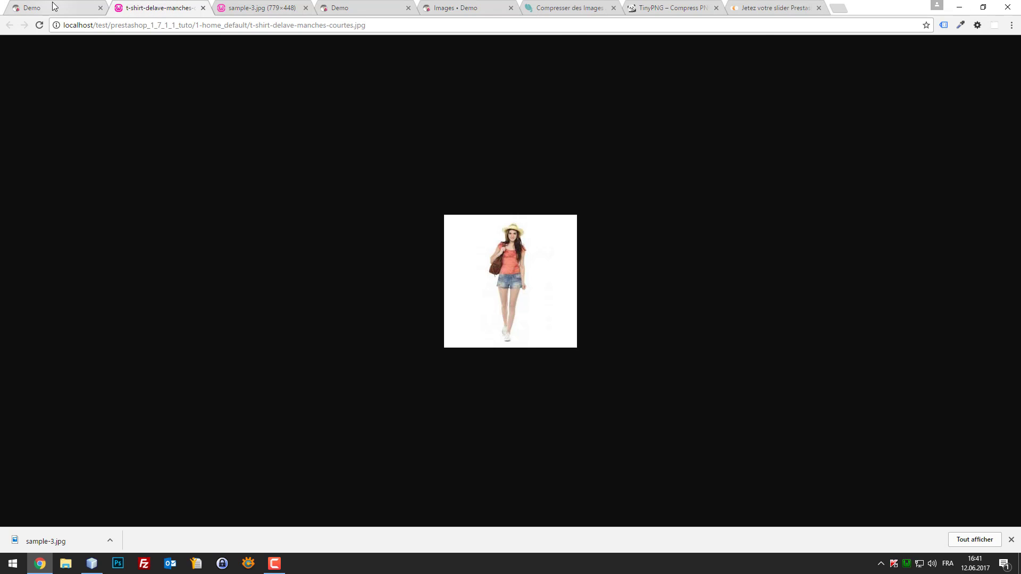
key("ctrl+shift+Tab")
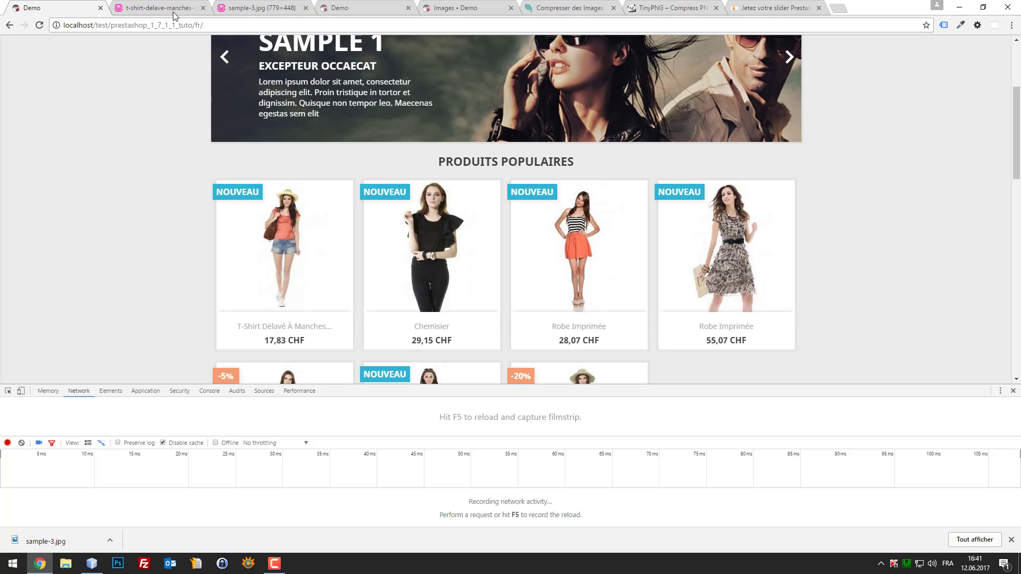
left_click(174, 12)
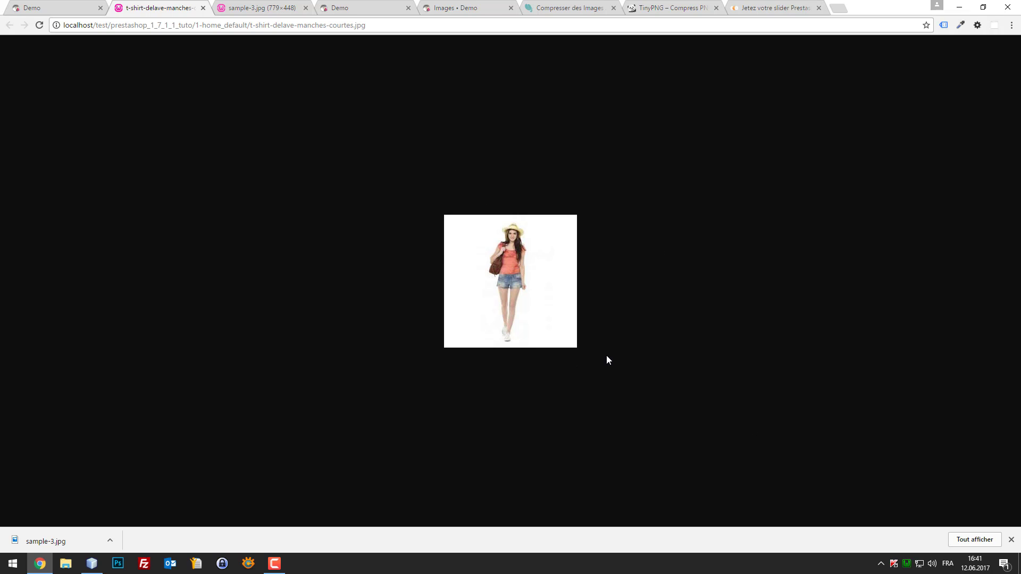
left_click(63, 7)
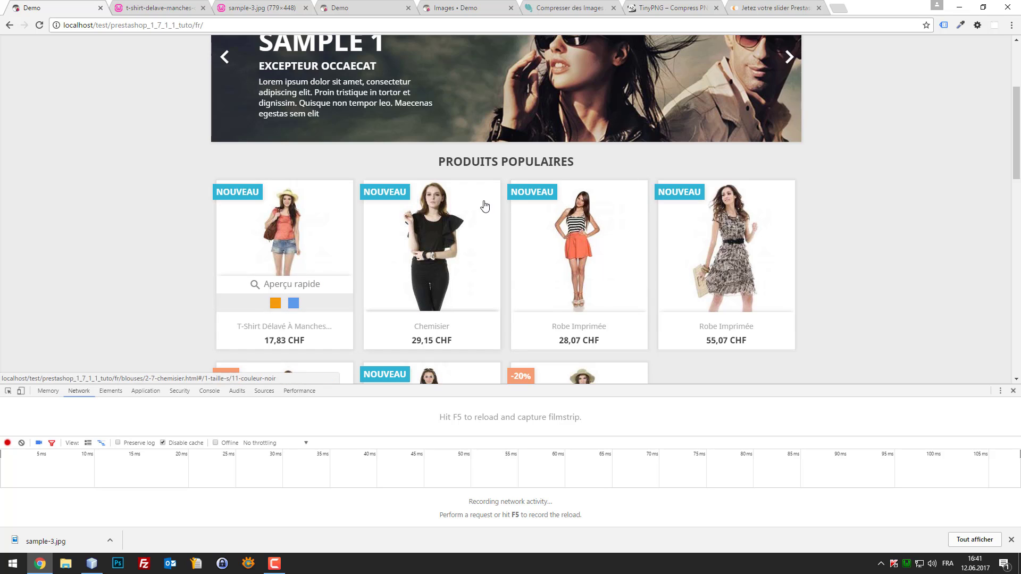
key("ctrl+Tab")
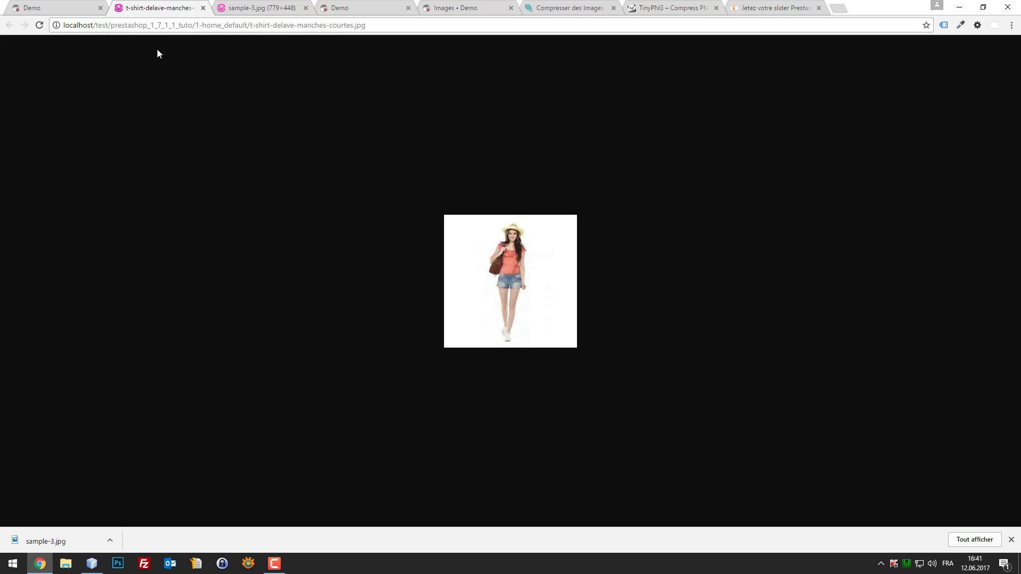
left_click(77, 4)
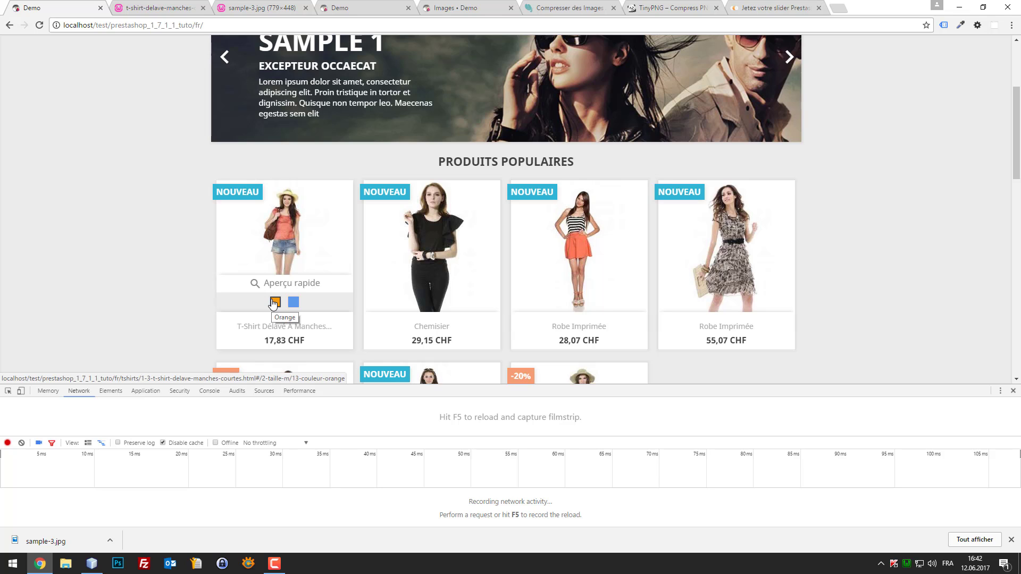
left_click(159, 7)
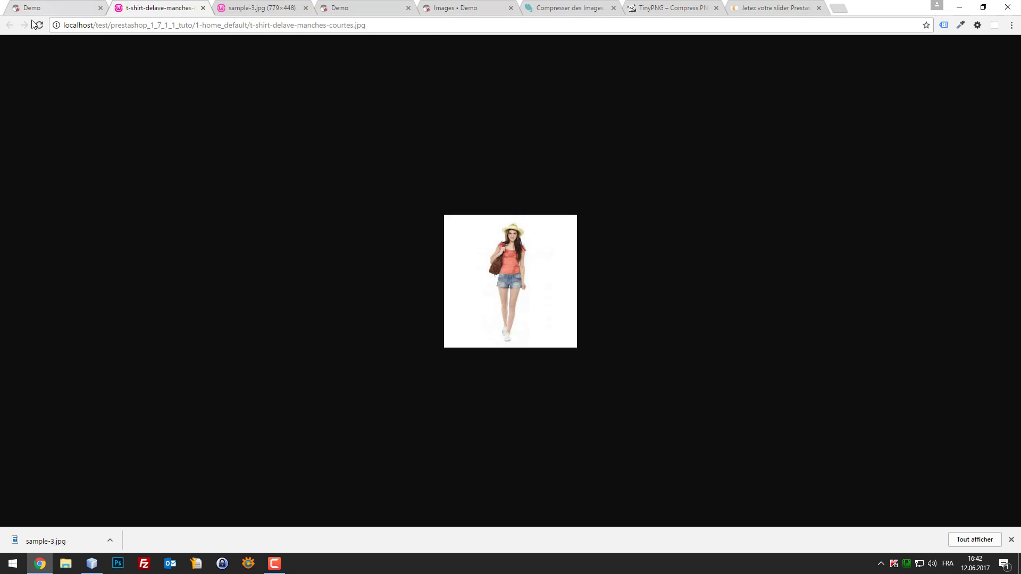
Step: Look at sample-3.jpg once more and go to the back-office Images page to examine the list of image types
left_click(248, 8)
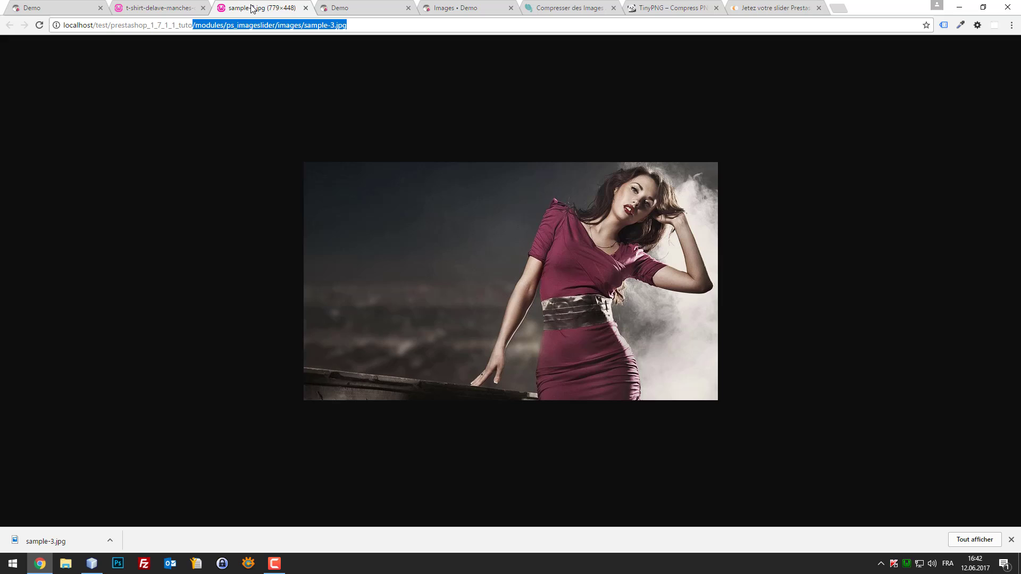
left_click(363, 7)
left_click(446, 6)
scroll(351, 220, "up", 1)
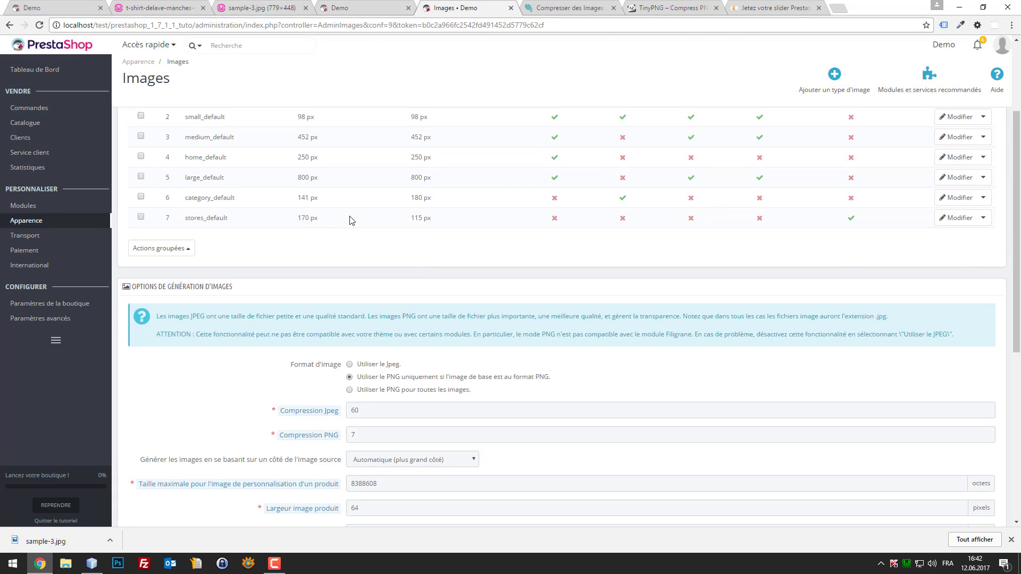
scroll(350, 220, "up", 3)
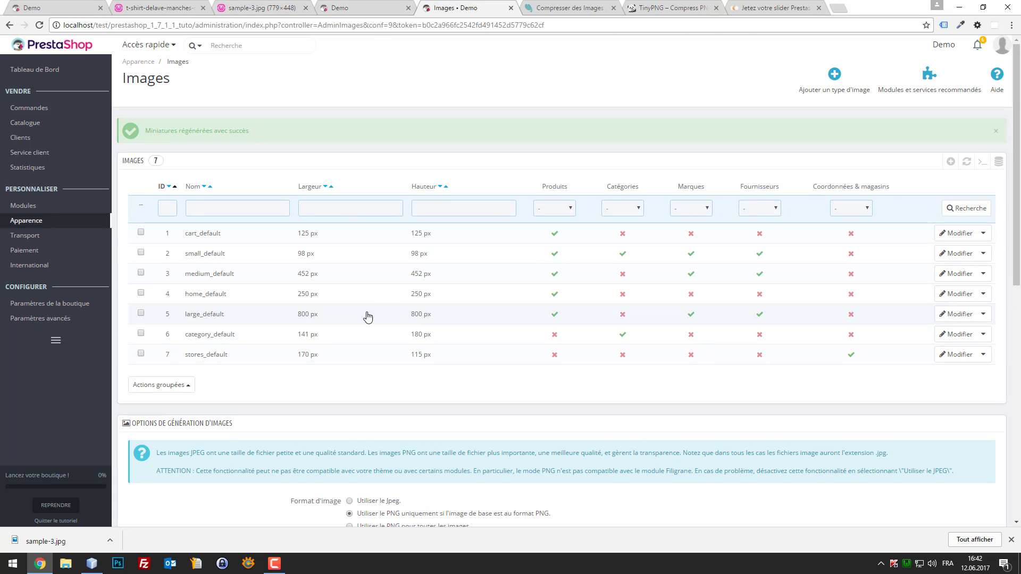
Step: Reopen the back-office image types list, and inspect the T-shirt thumbnail's code in the storefront's popular products
mouse_move(26, 228)
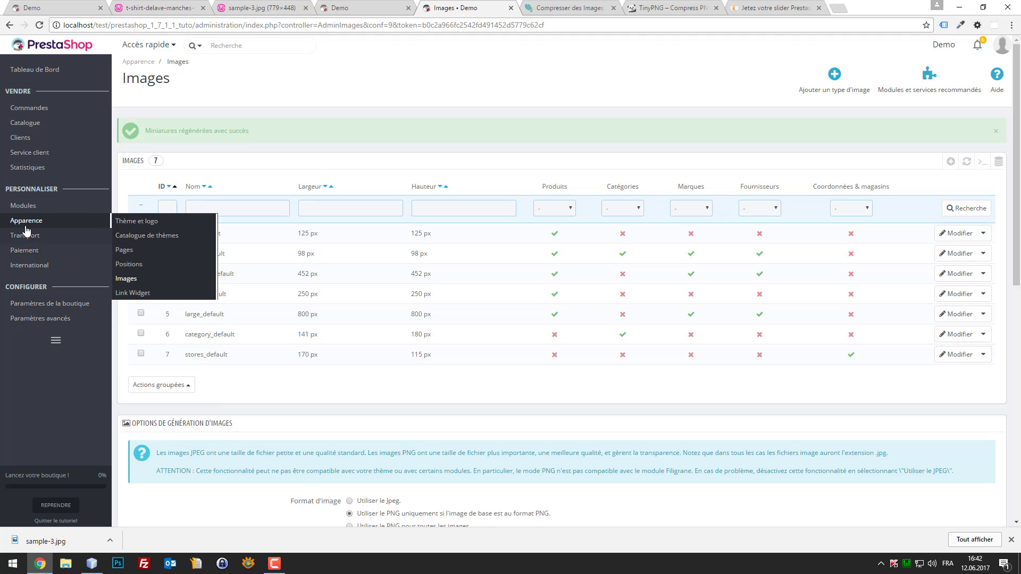
left_click(132, 278)
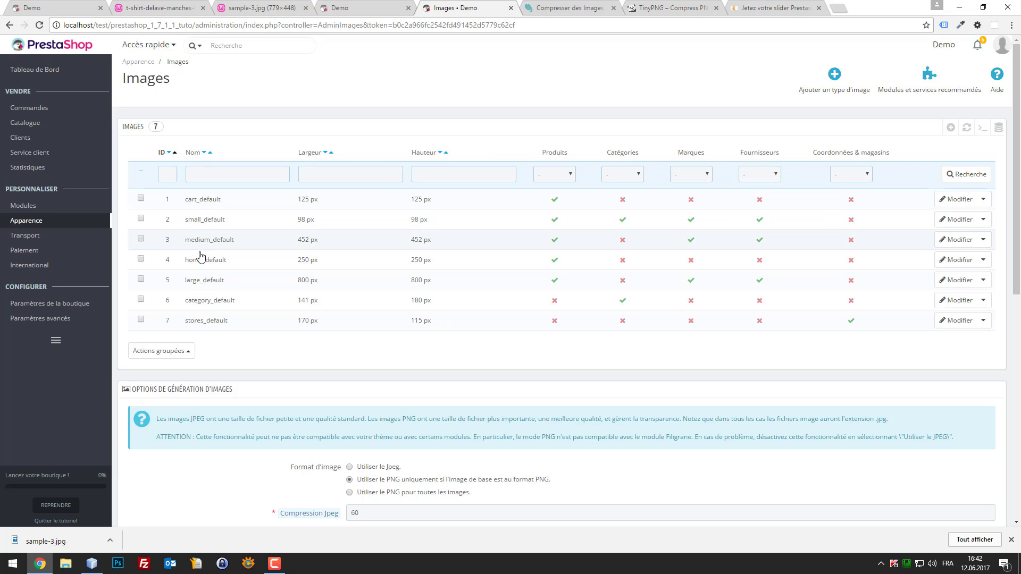
left_click(110, 5)
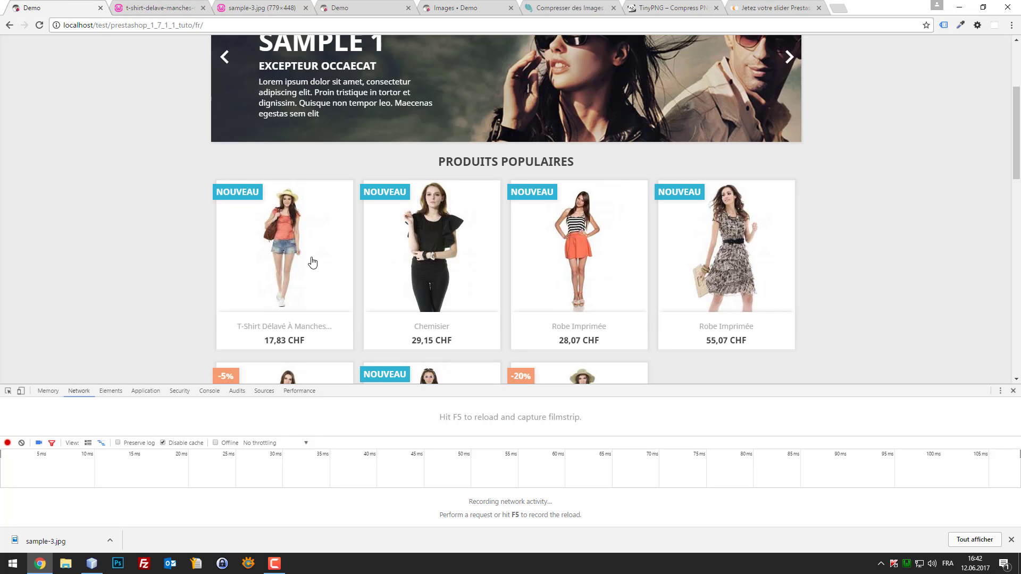
left_click(11, 392)
left_click(279, 288)
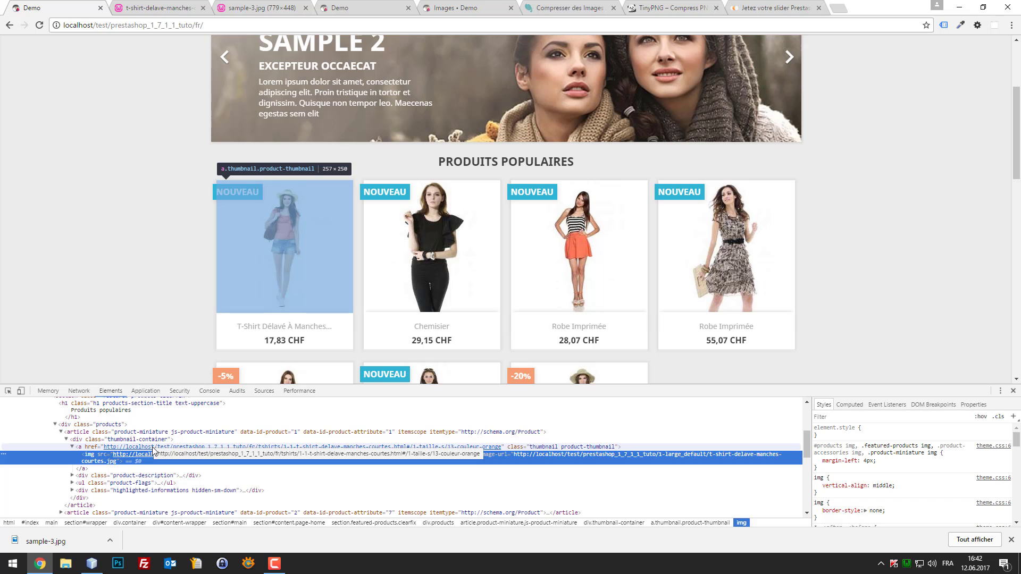
Step: Check the back-office image types list again, and look over the storefront's slider banner and popular product thumbnails
left_click(375, 6)
left_click(447, 4)
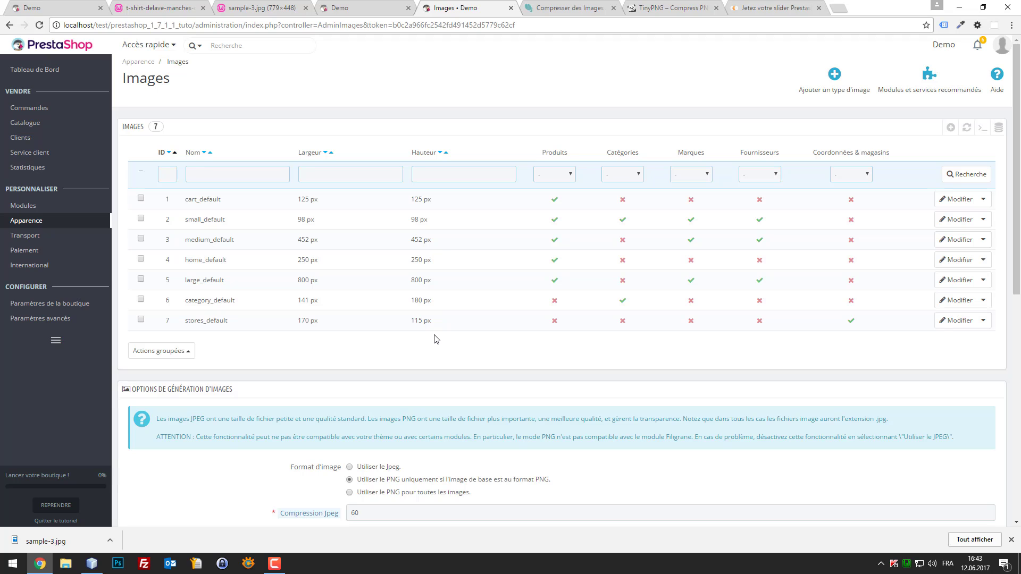
left_click(58, 5)
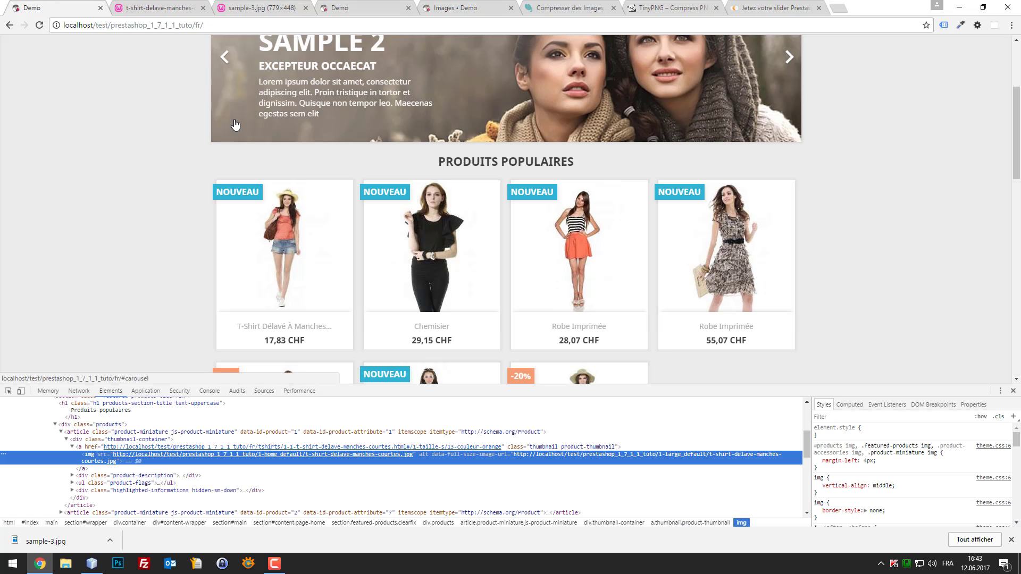
scroll(778, 223, "up", 2)
scroll(781, 228, "up", 1)
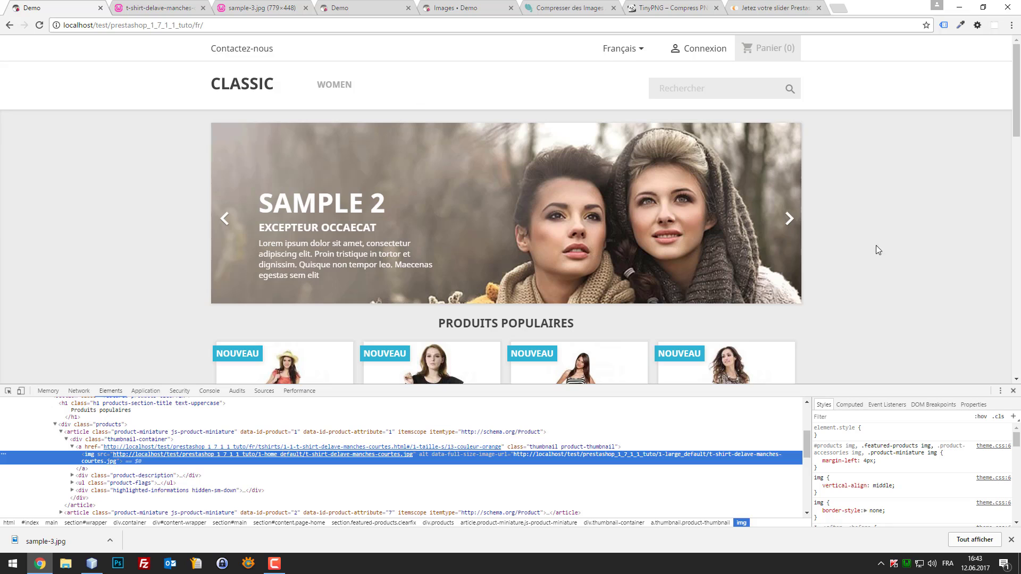
scroll(818, 244, "down", 3)
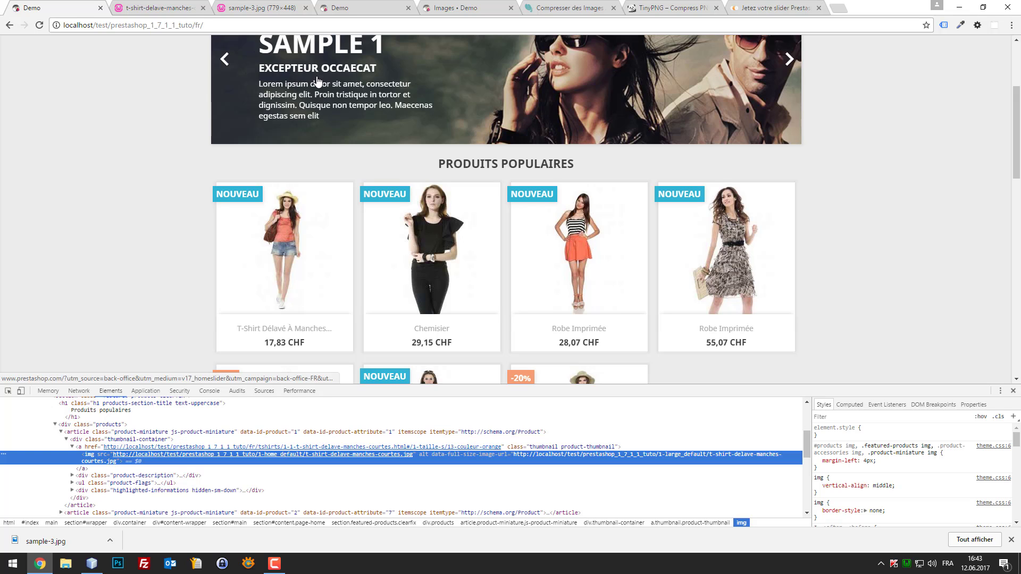
left_click(127, 239)
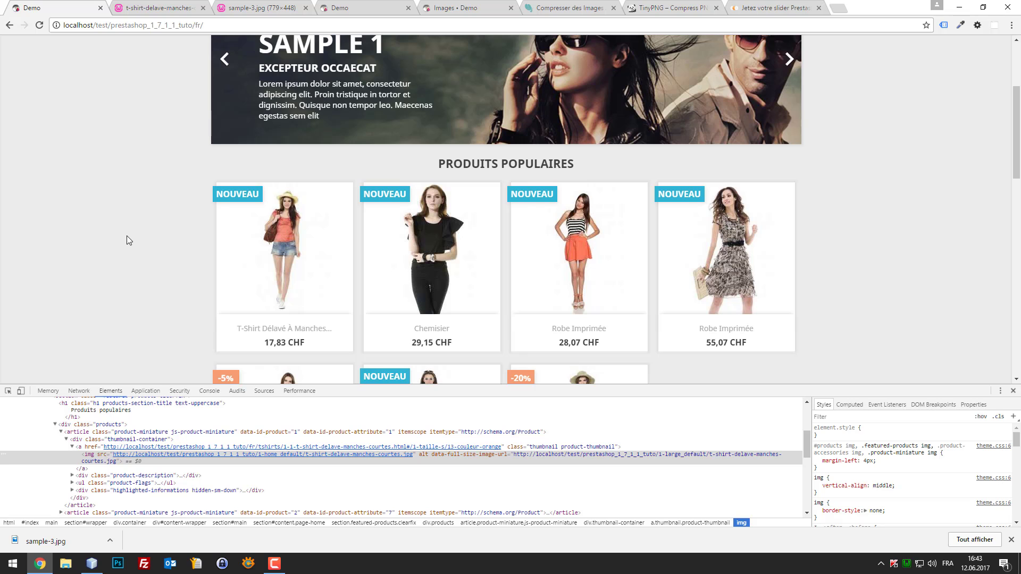
Step: Inspect the first T-shirt thumbnail again and examine its image address and alt attribute in the page code
left_click(8, 391)
left_click(238, 261)
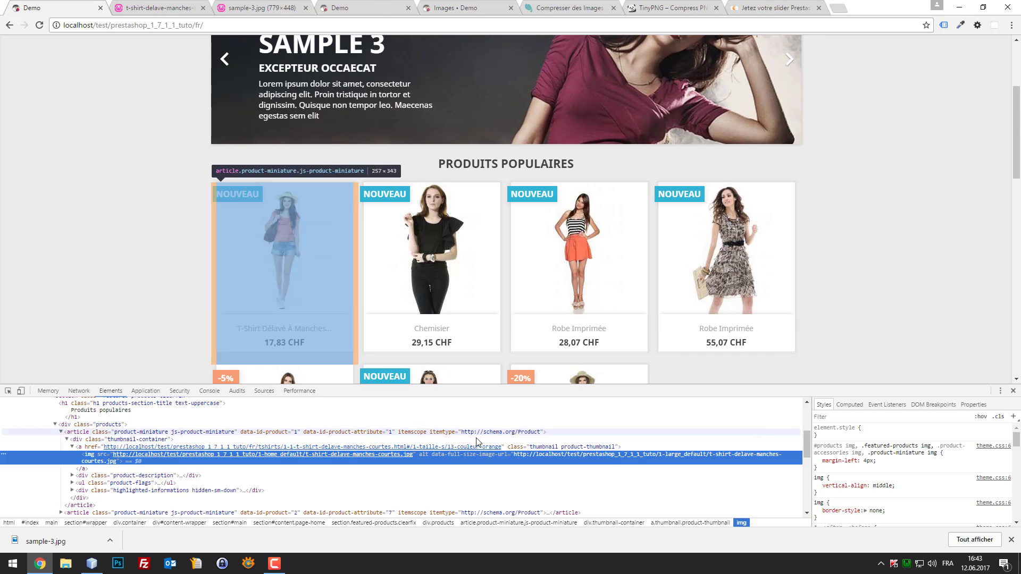
mouse_move(381, 458)
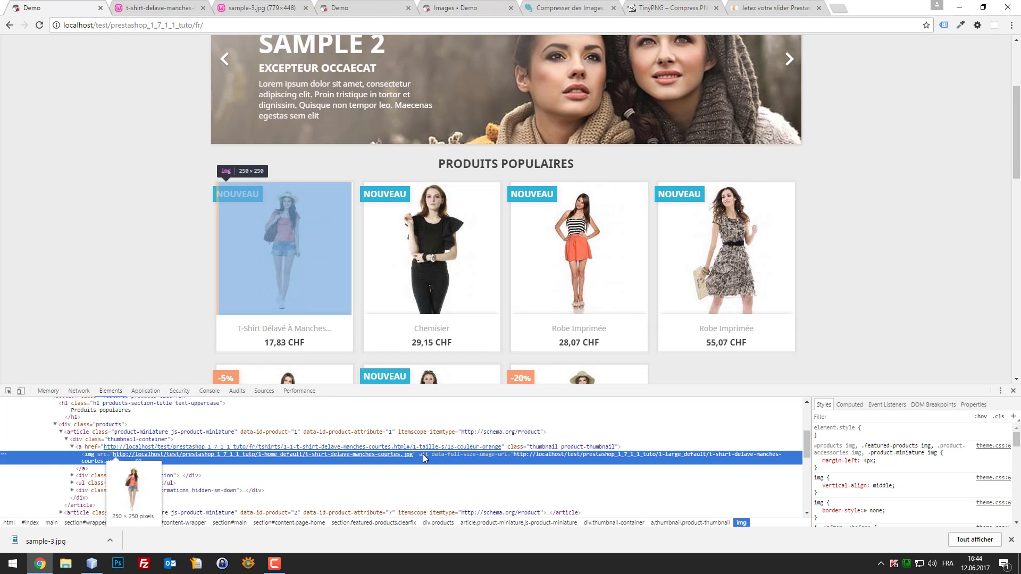
left_click(422, 454)
Step: Open the first T-shirt's product page and inspect its main product image in the page code
left_click(242, 212)
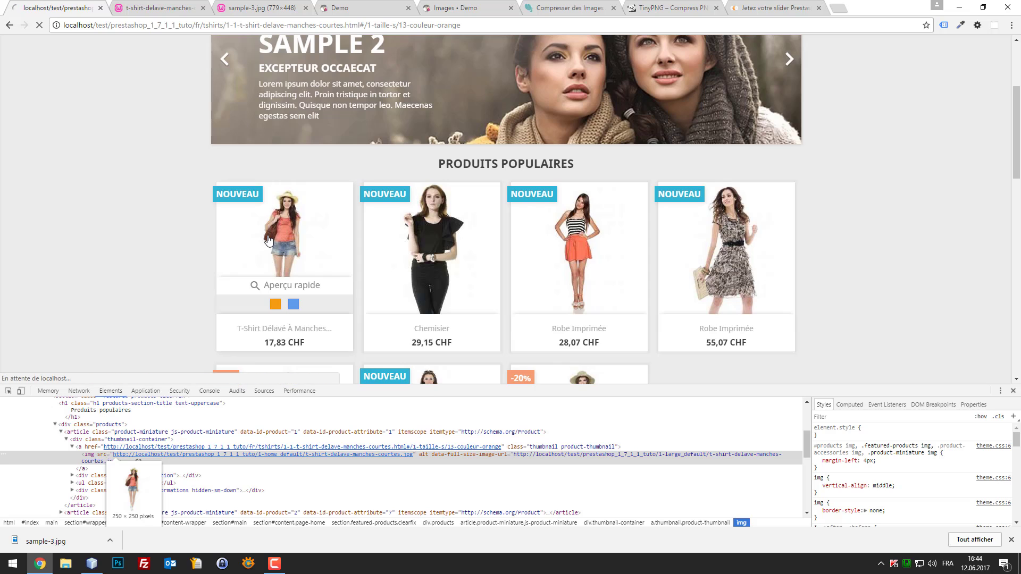
left_click(8, 391)
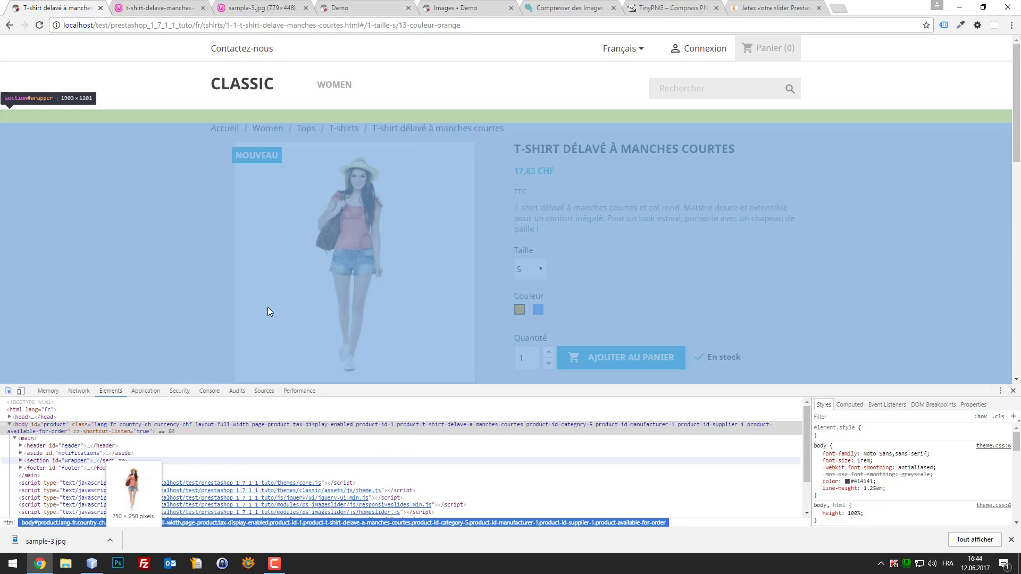
left_click(396, 303)
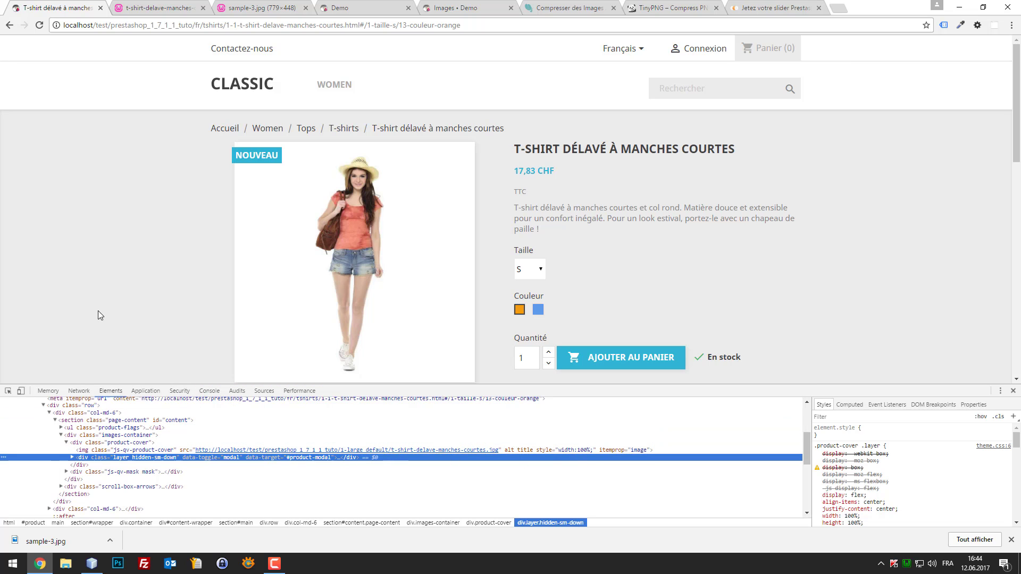
Step: View the T-shirt product page's source code and search it for "alt", going through the matches to the product-modal image
right_click(46, 273)
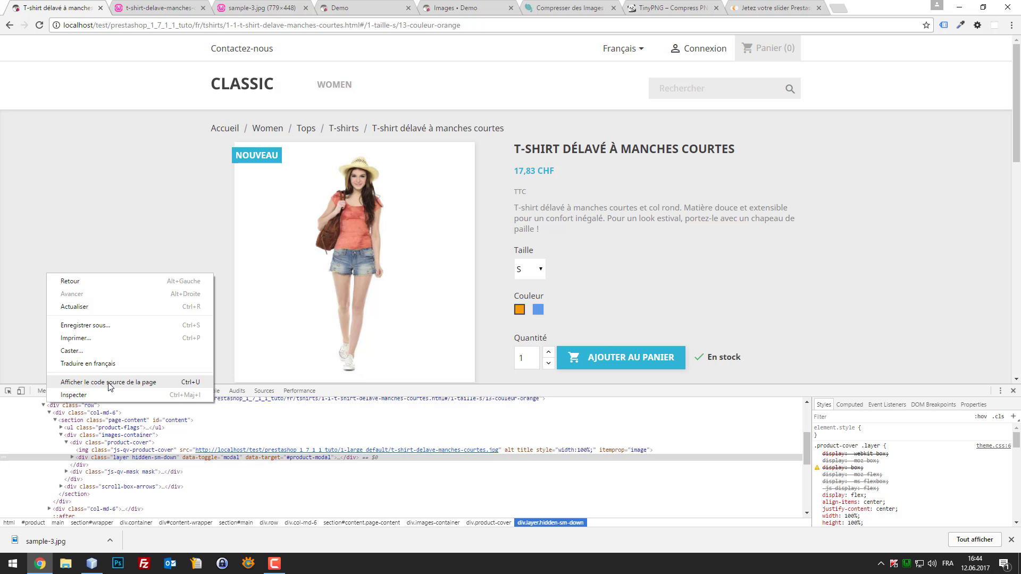
left_click(110, 383)
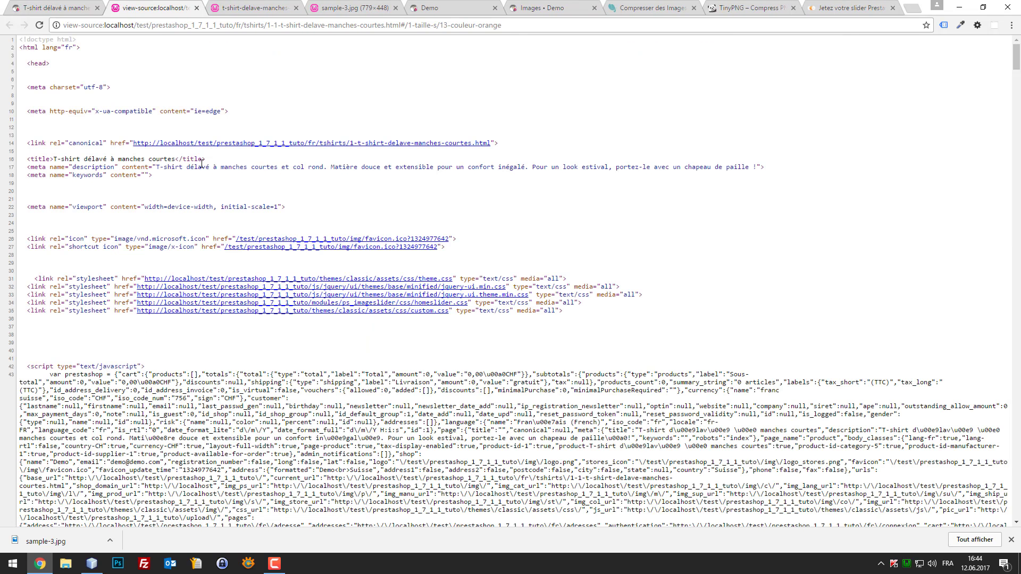
key("ctrl+f")
type("alt")
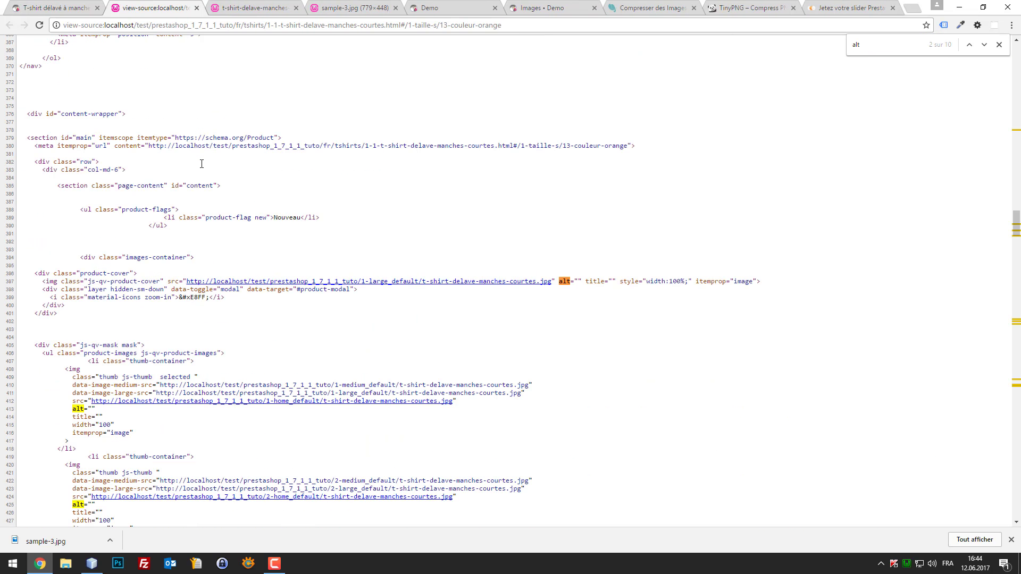
key("Return")
key("Return")
key("Return")
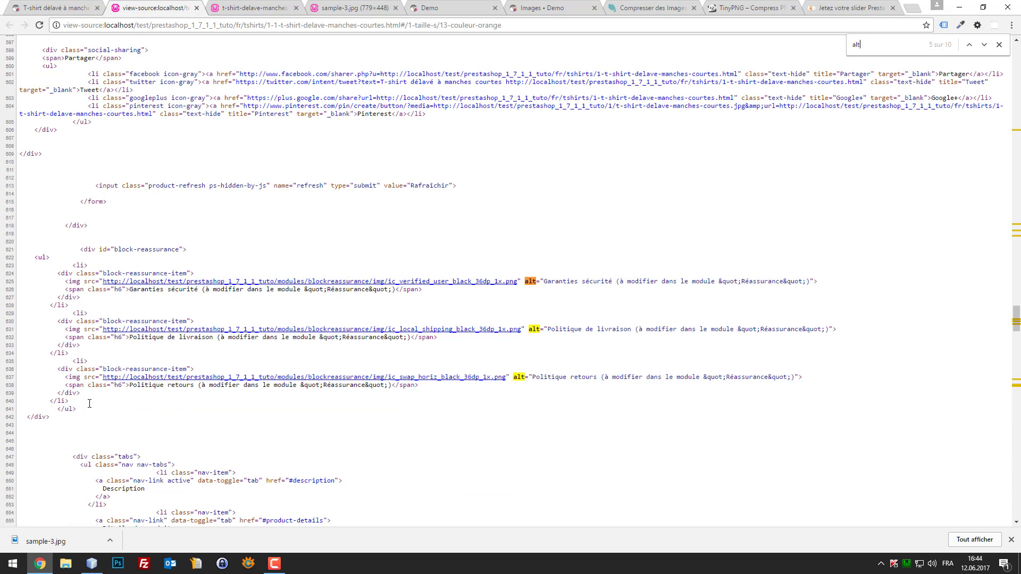
key("Return")
key("Return")
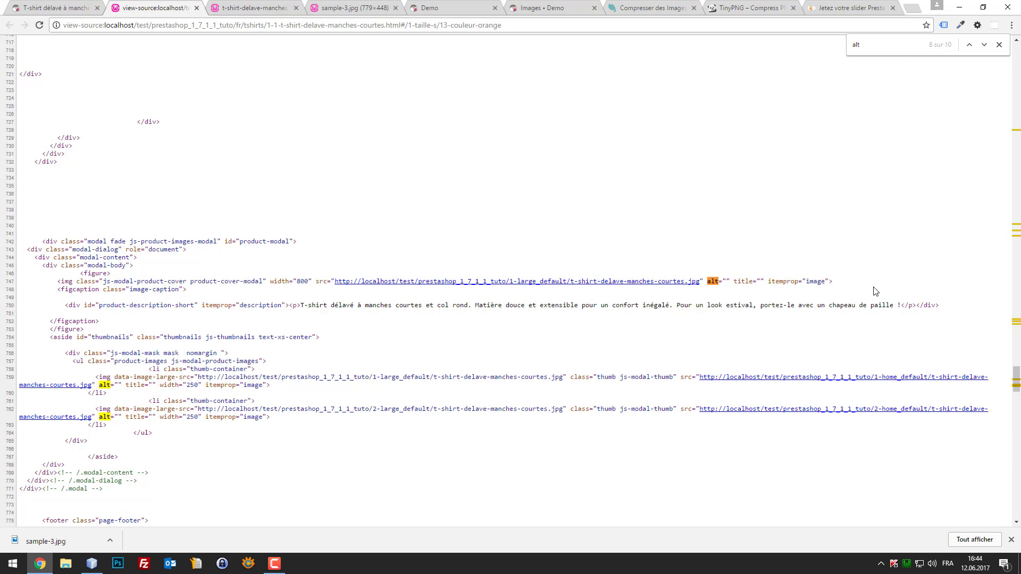
Step: Highlight the alt and title attributes of the large_default T-shirt image in the product-modal source code
left_click_drag(851, 281, 710, 282)
left_click(737, 279)
left_click(736, 283)
left_click(744, 282)
mouse_move(731, 282)
left_mouse_down()
mouse_move(709, 282)
mouse_move(742, 280)
mouse_move(733, 281)
left_mouse_up()
left_click(712, 280)
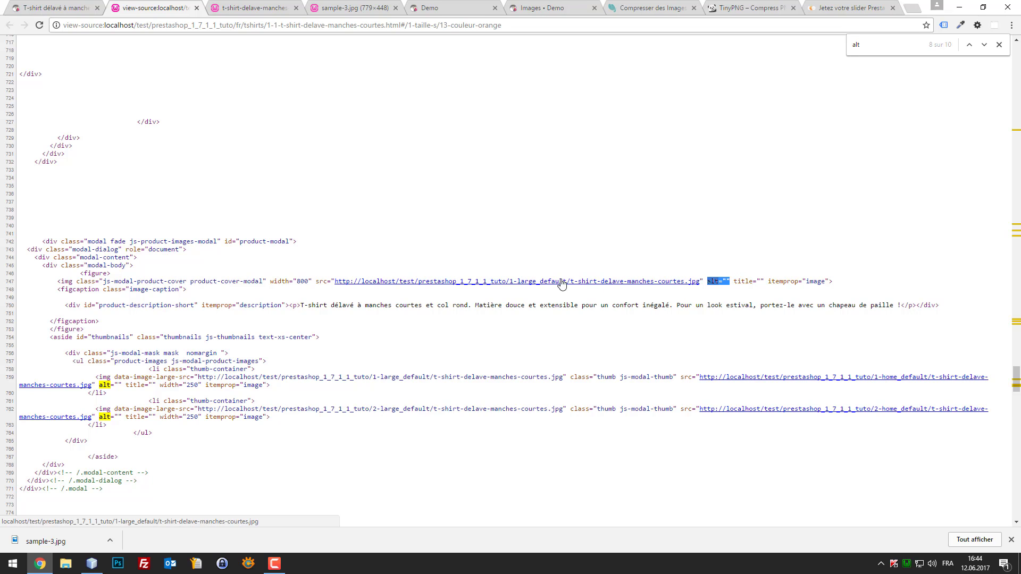
left_click(738, 286)
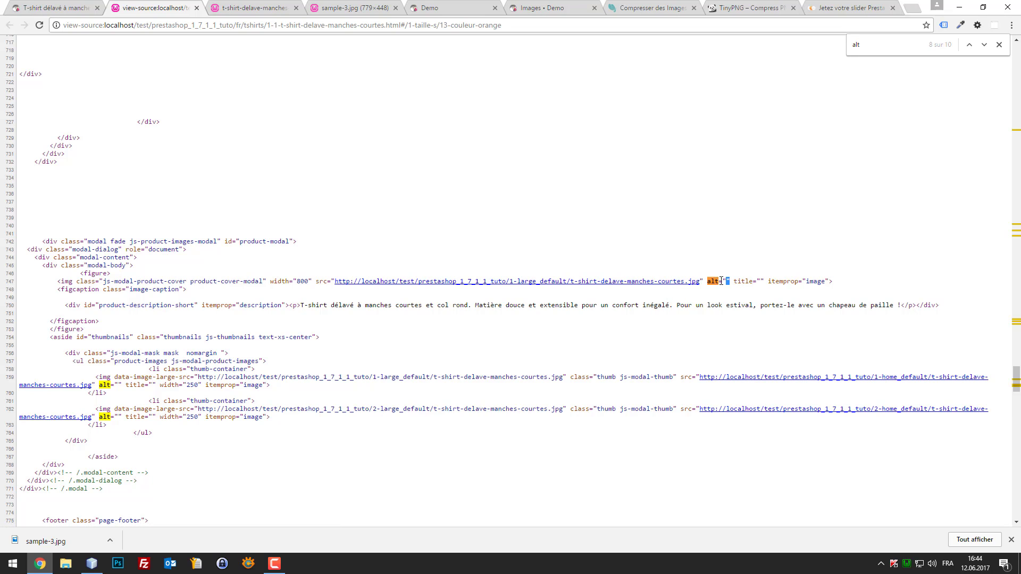
left_click_drag(722, 282, 707, 281)
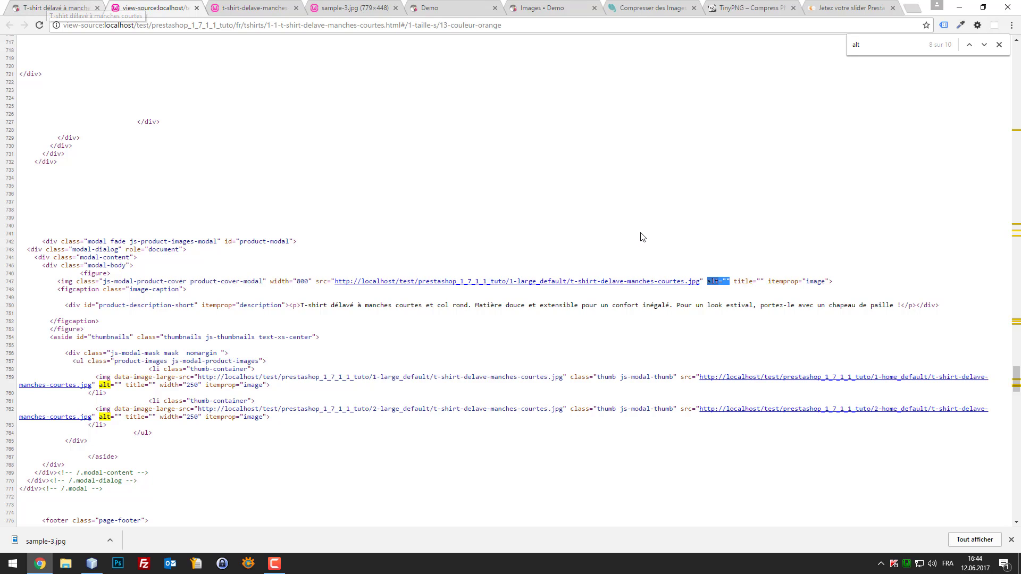
left_click(740, 280)
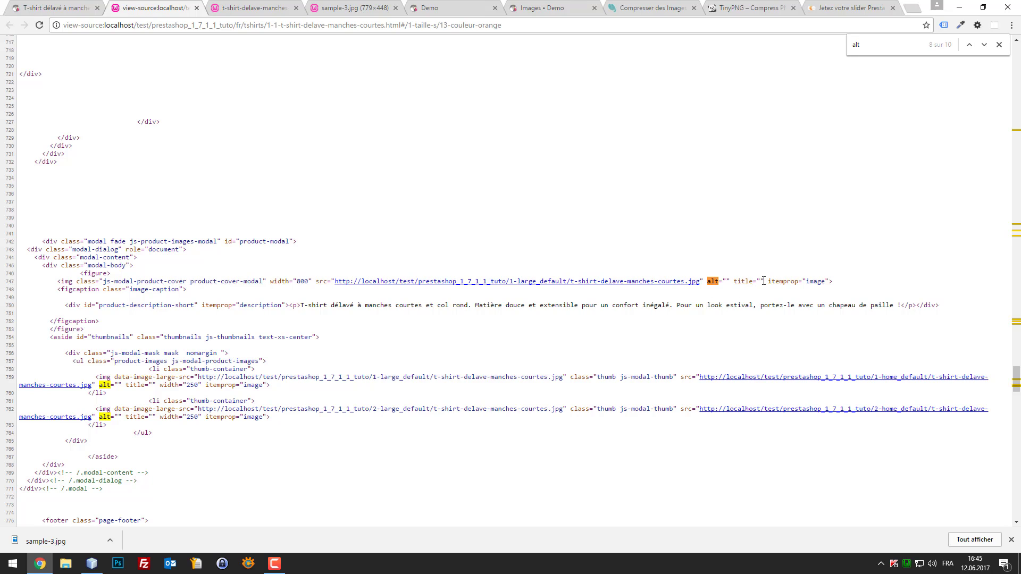
left_click_drag(763, 280, 726, 281)
left_click(709, 289)
Step: Return to the T-shirt product page and open fasterimage.io in a new tab
left_click(41, 7)
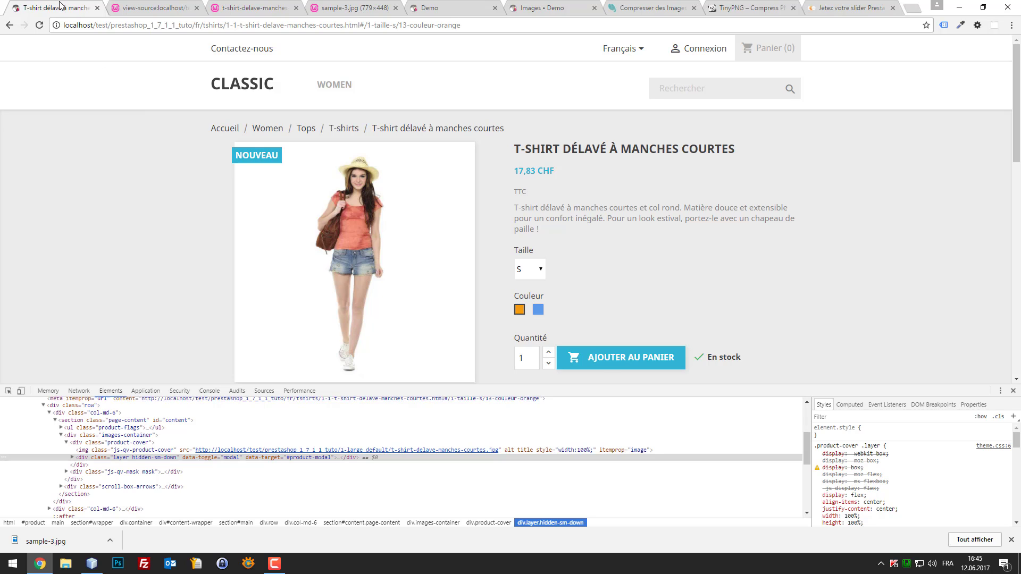
key("ctrl+t")
type("fa")
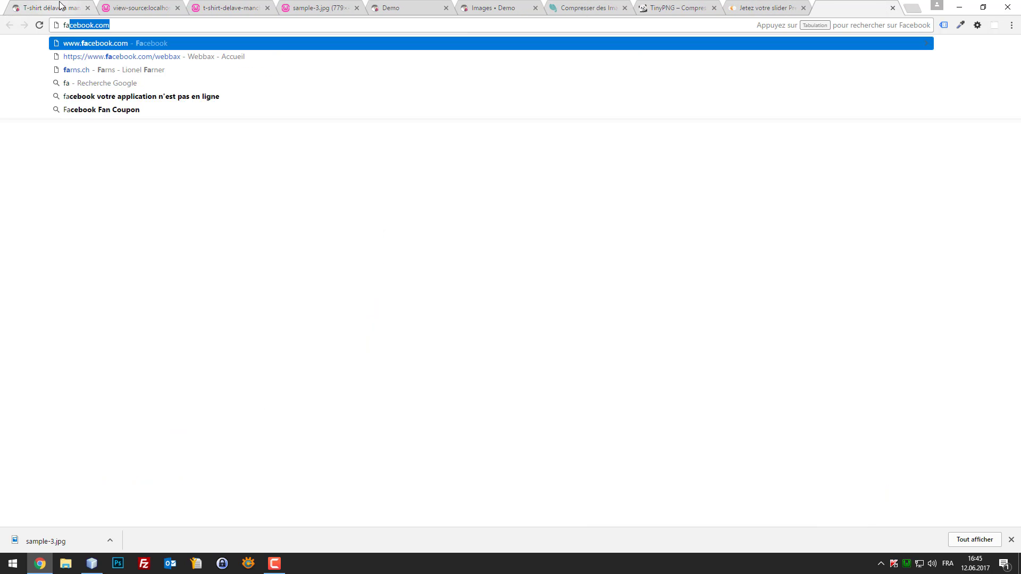
type("sterimage.io")
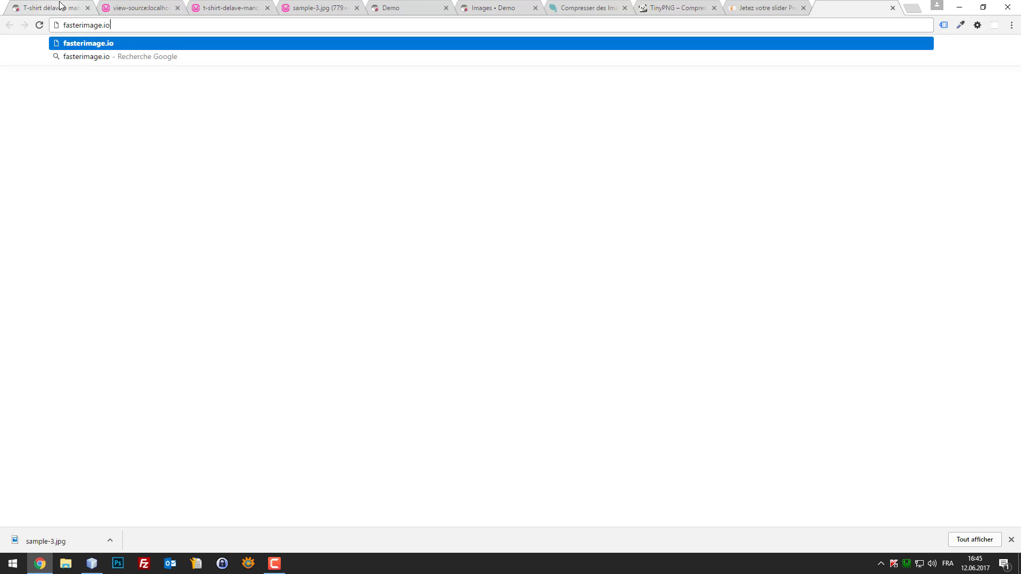
key("Return")
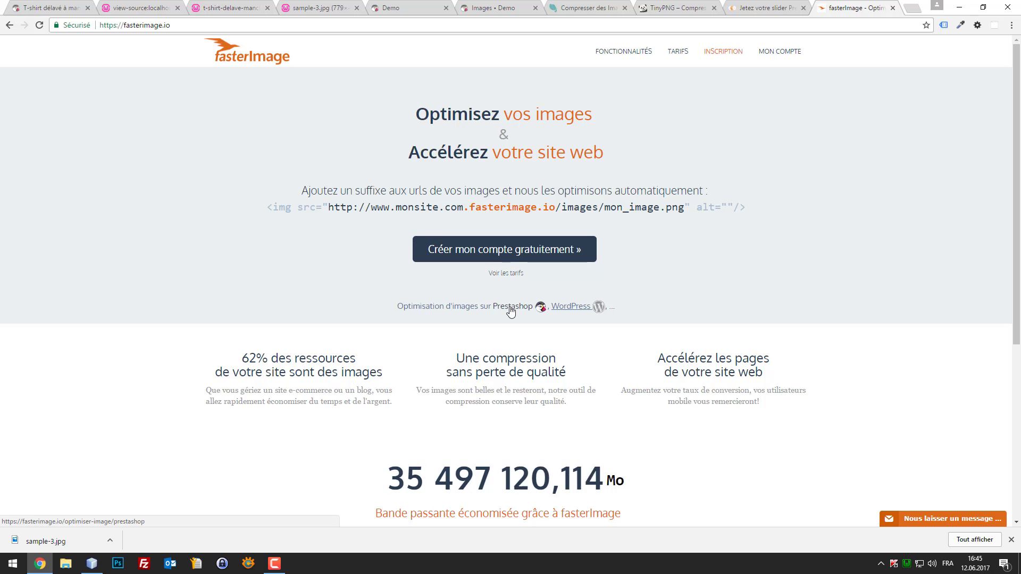
Step: Look over fasterImage's PrestaShop image optimization page and open the site's features page explaining how the service works
scroll(496, 308, "down", 6)
scroll(534, 334, "up", 6)
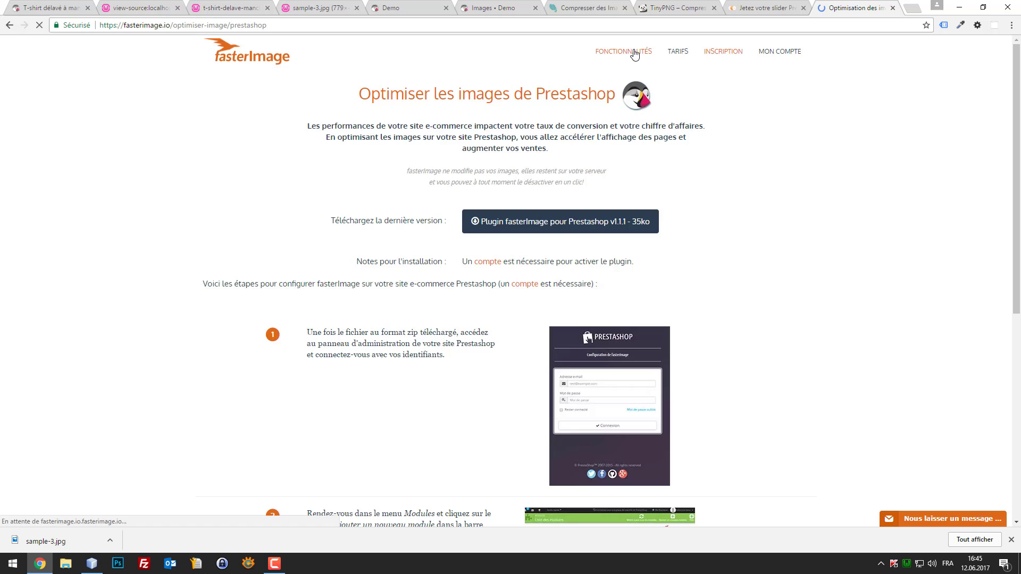
left_click(630, 51)
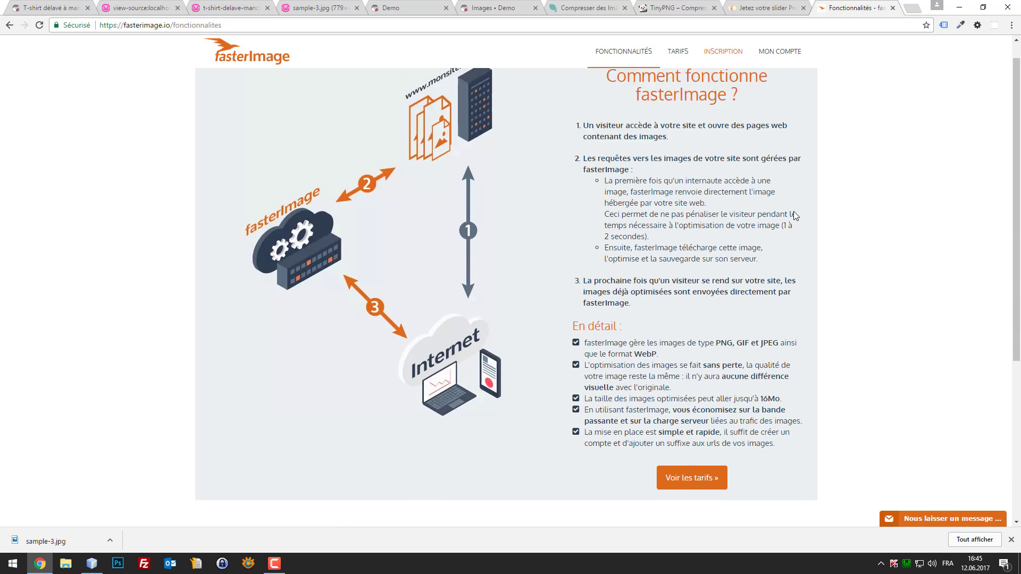